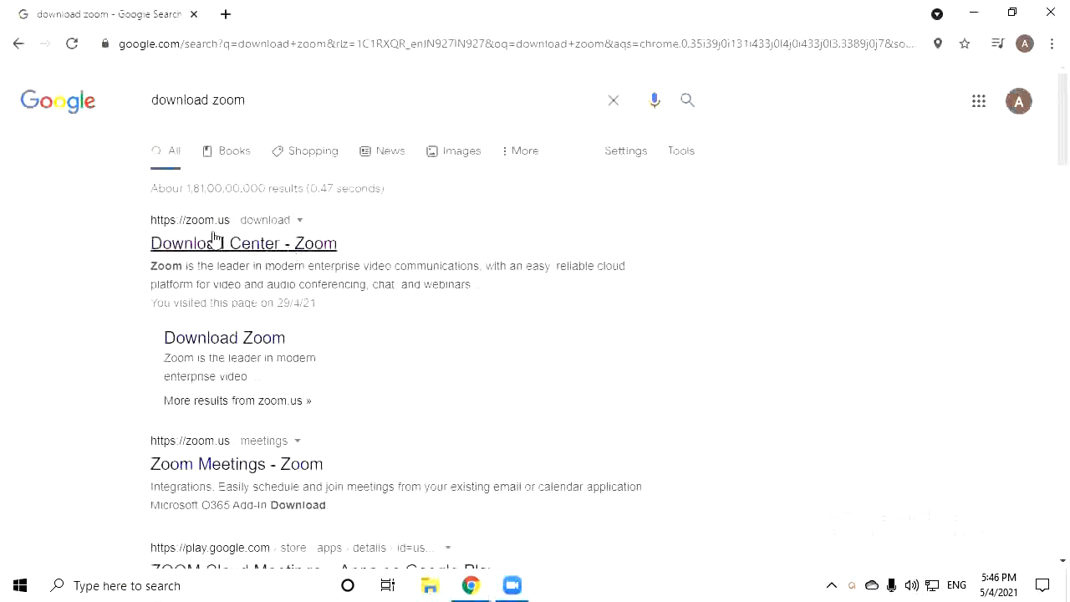
Open the 'Download Center - Zoom' page from the search results, then bring up the Zoom desktop app
left_click(241, 246)
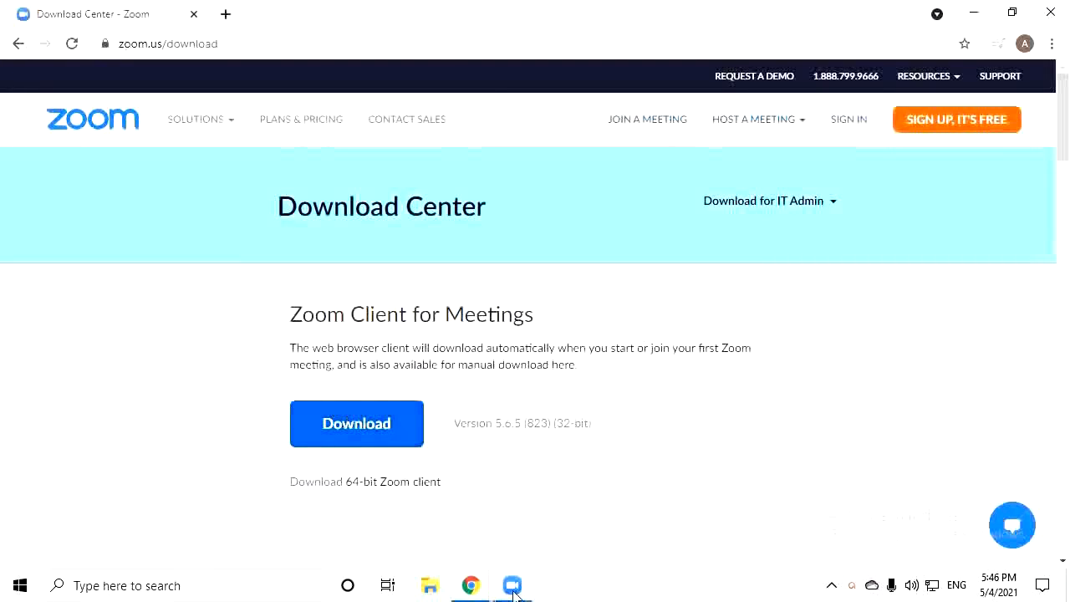
left_click(513, 590)
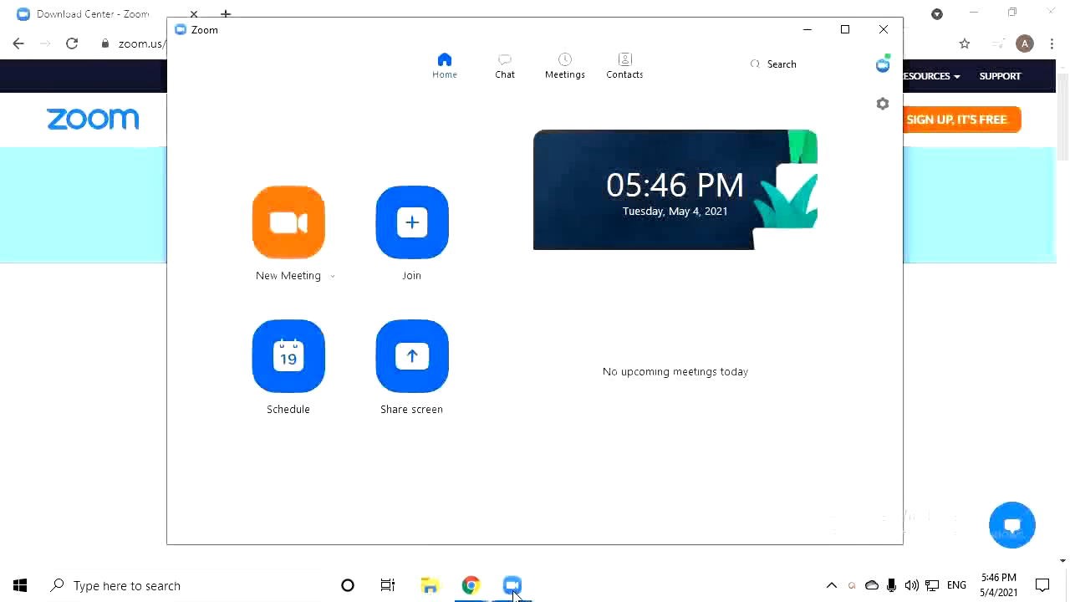
Maximize the Zoom Home window, briefly opening and closing the profile menu
double_click(863, 42)
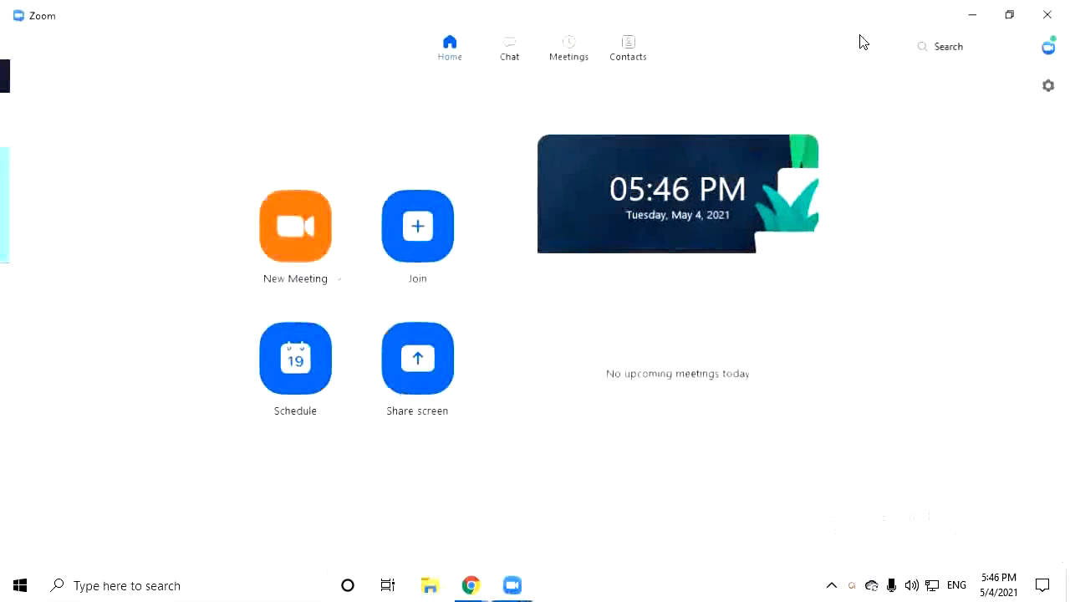
left_click(1050, 44)
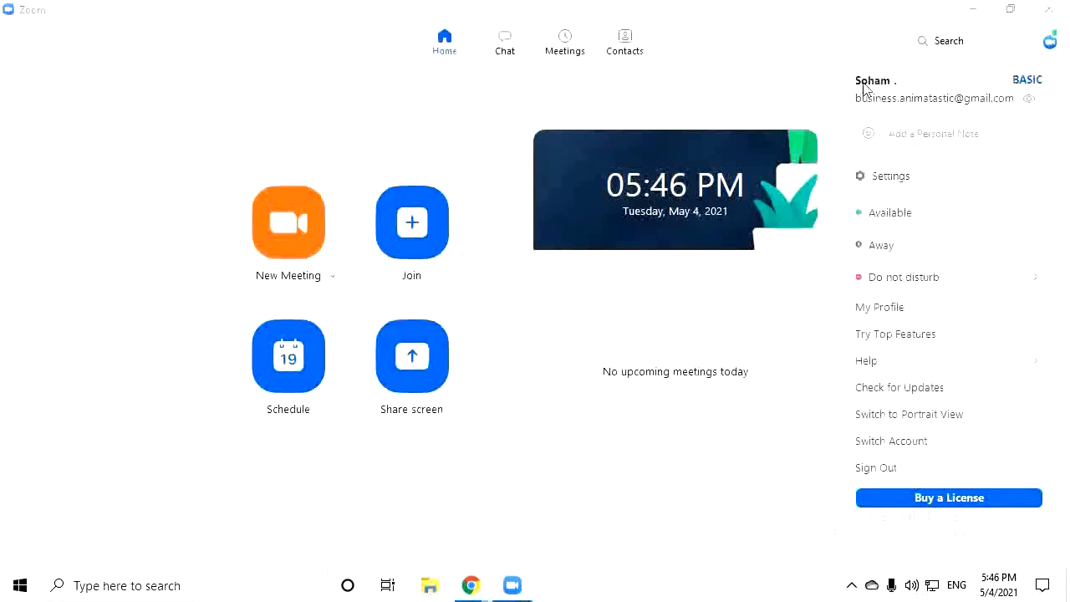
left_click(696, 84)
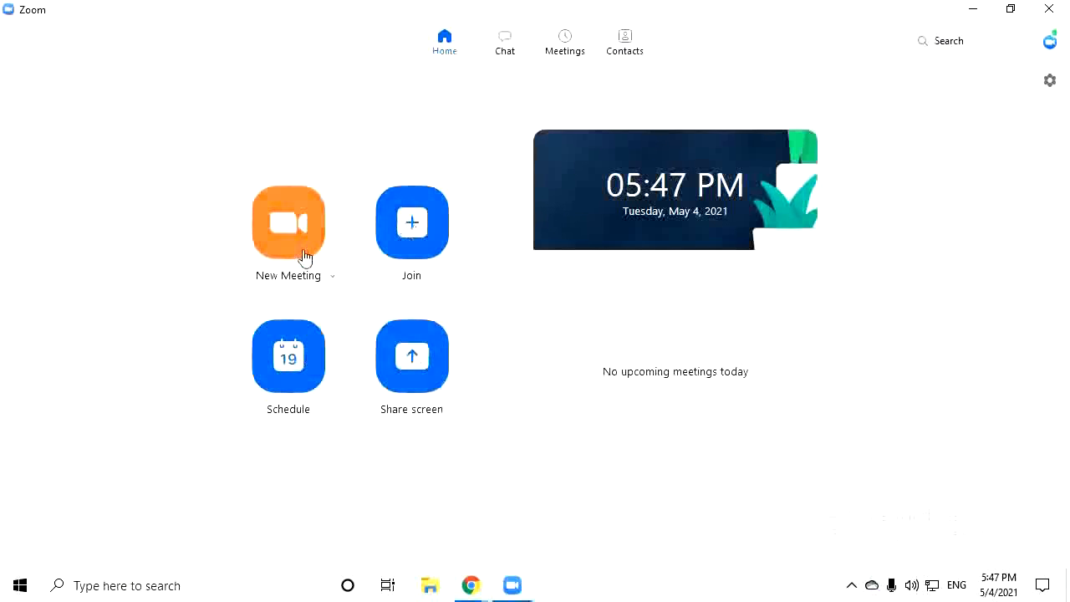
Start a full-screen instant meeting with computer audio and the microphone muted
left_click(289, 231)
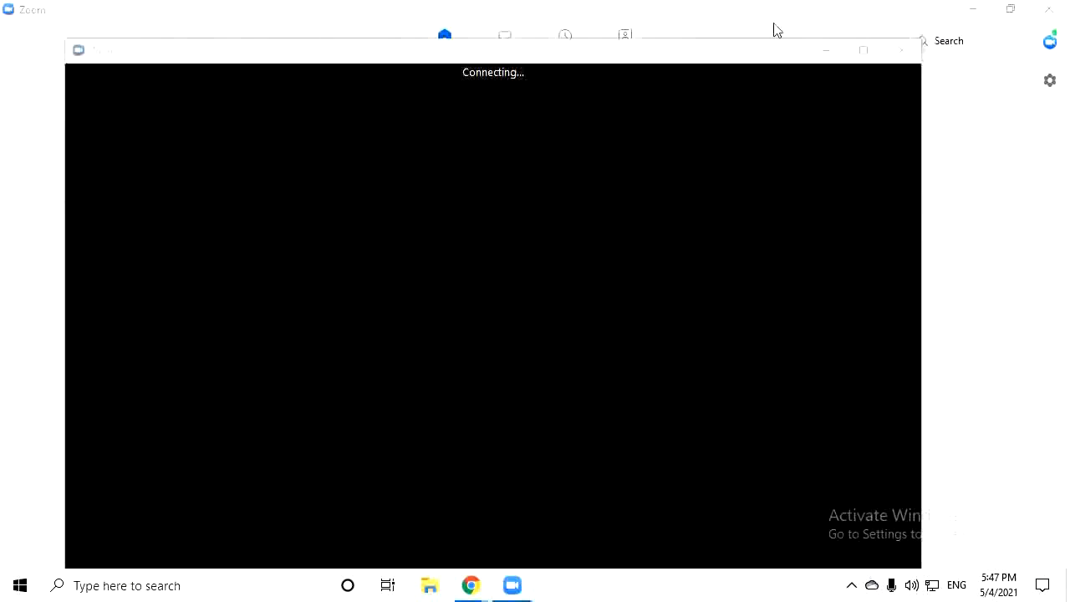
left_click(863, 51)
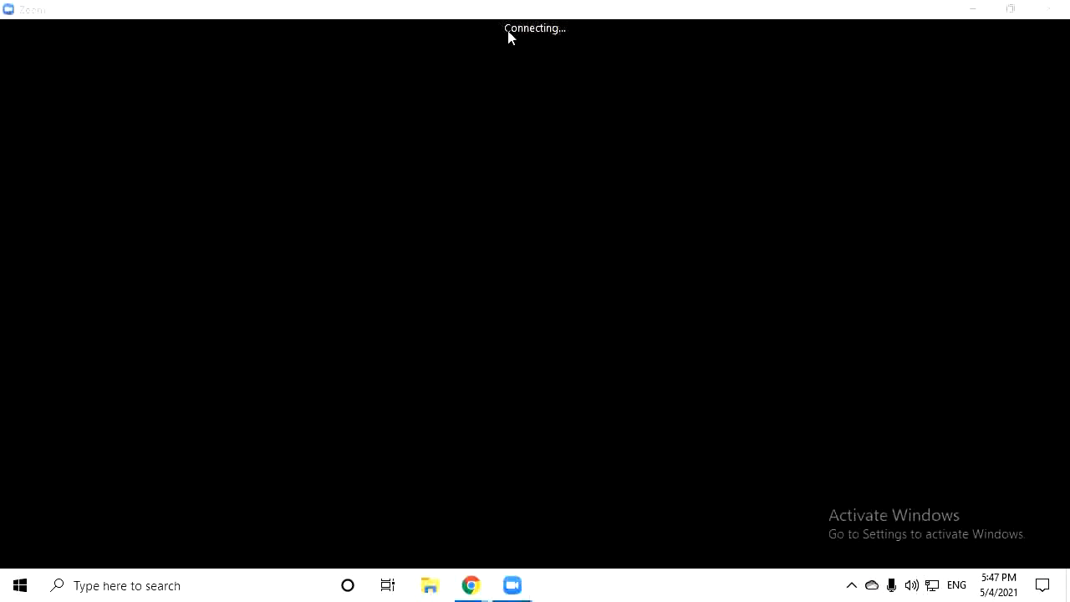
left_click(573, 244)
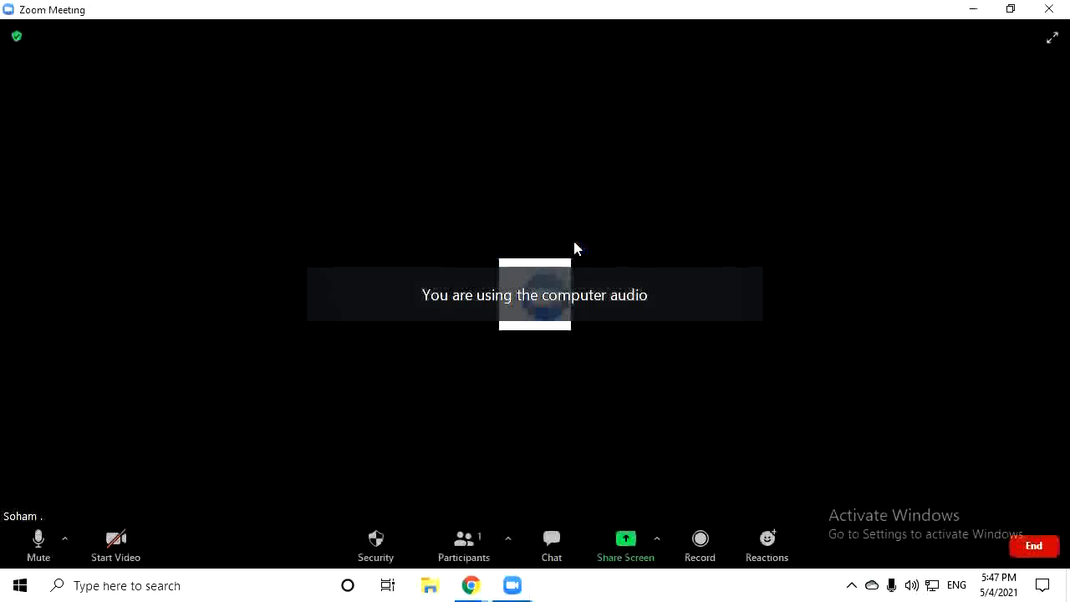
left_click(38, 540)
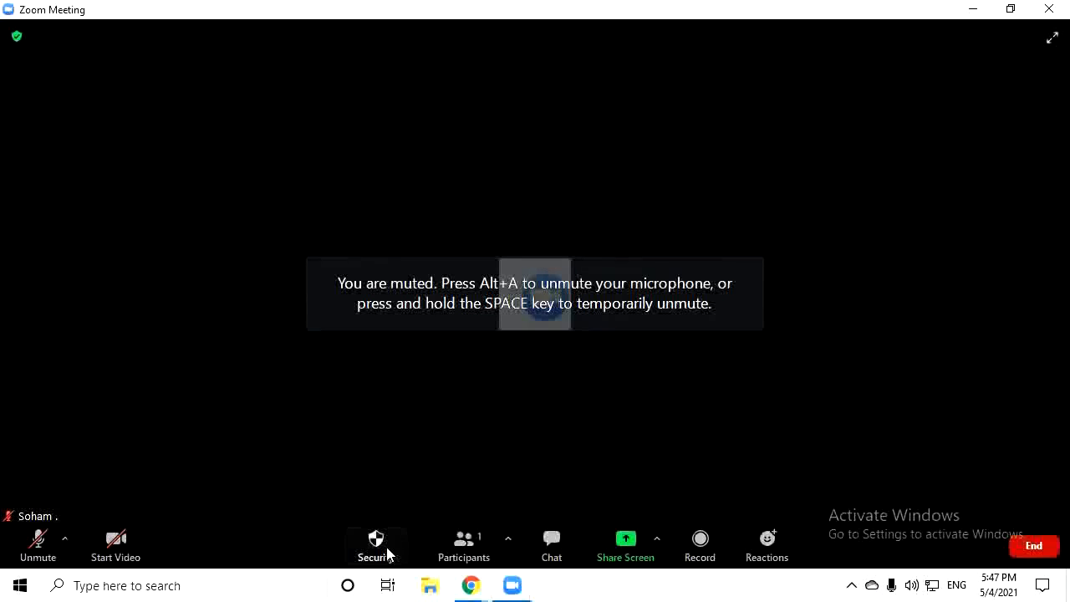
left_click(441, 546)
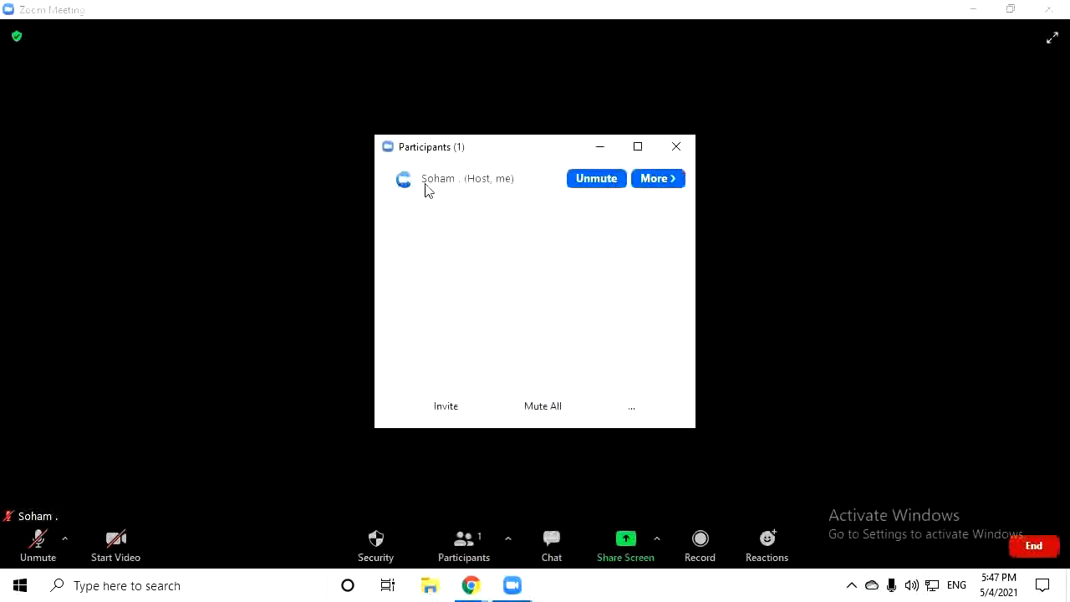
left_click(664, 180)
left_click(645, 255)
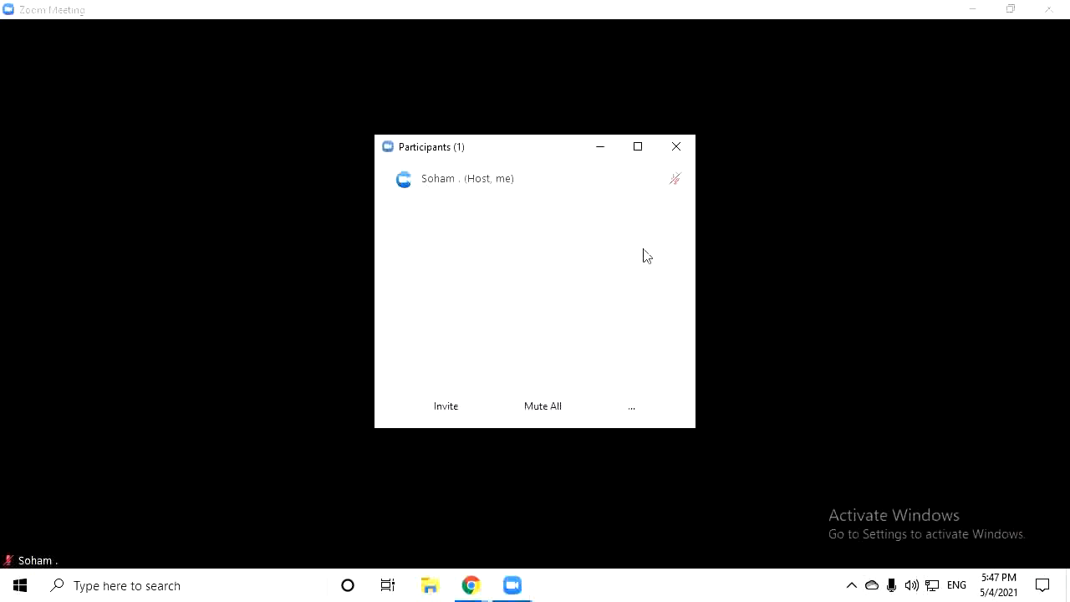
left_click(684, 150)
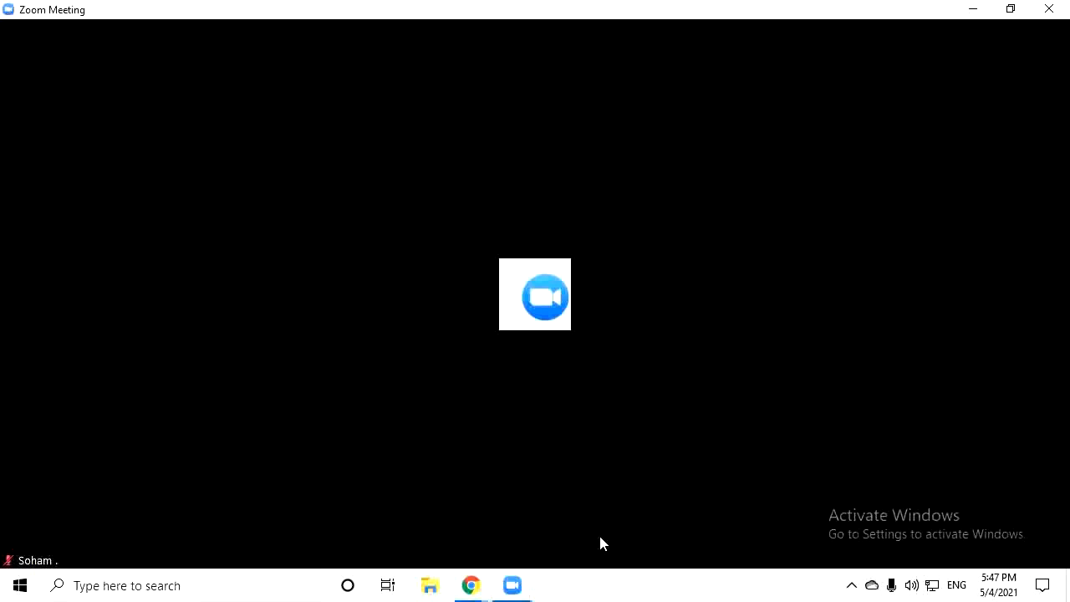
mouse_move(875, 512)
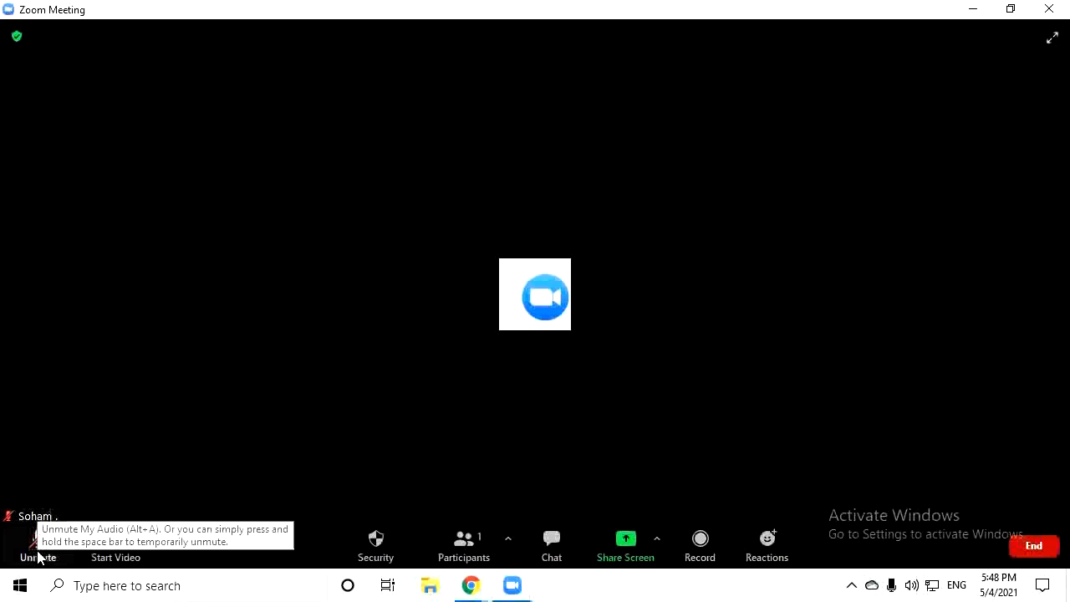
Toggle the microphone, try the camera and dismiss its not-detected warning, then show Security options
left_click(37, 556)
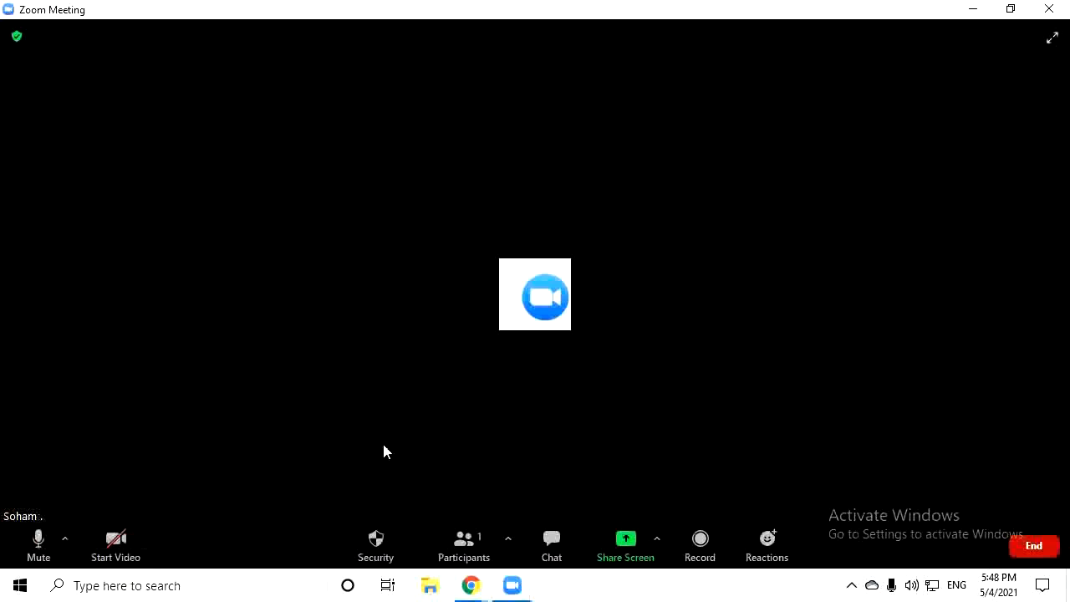
left_click(36, 548)
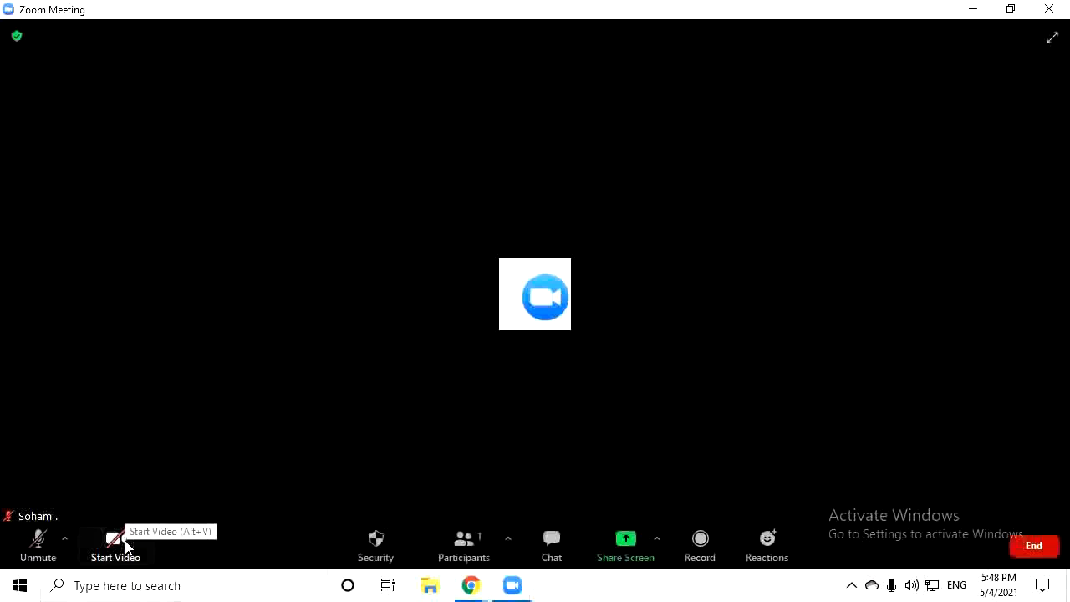
left_click(117, 544)
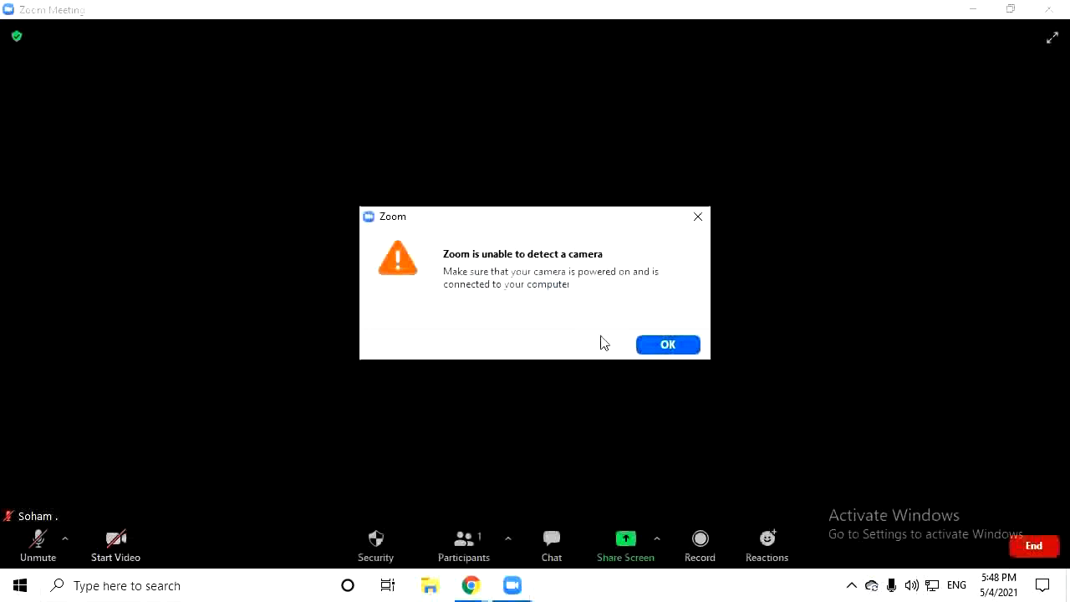
left_click(675, 351)
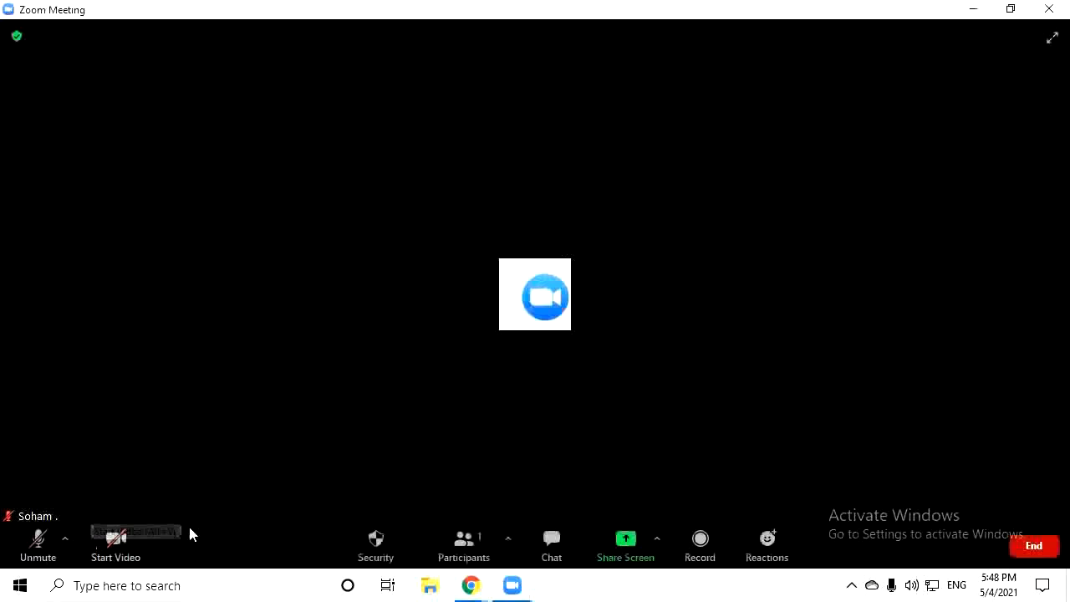
left_click(378, 544)
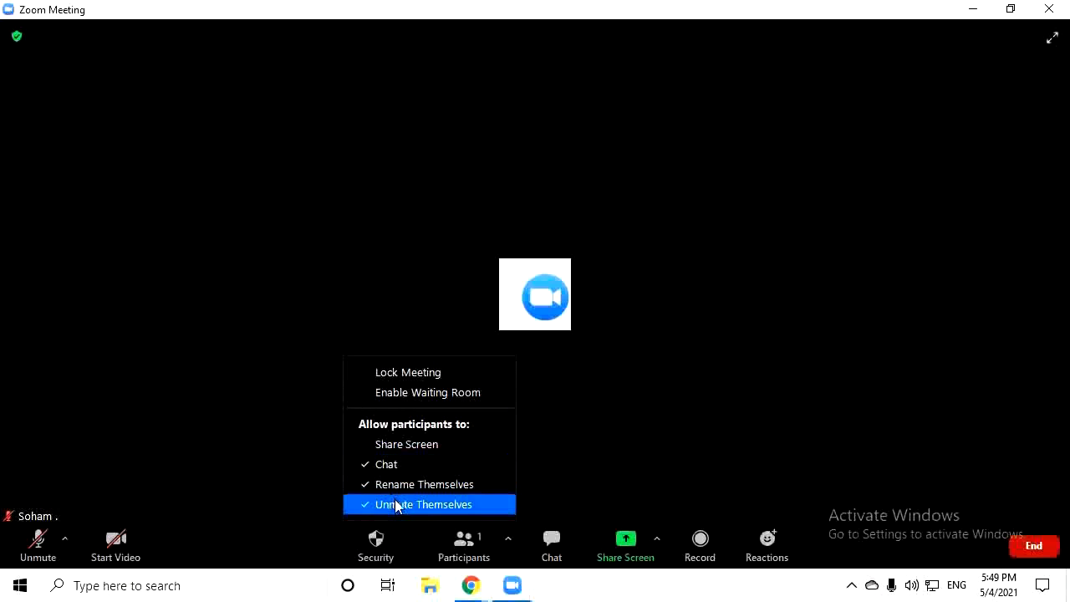
Copy the meeting invite link from Participants > Invite
left_click(465, 544)
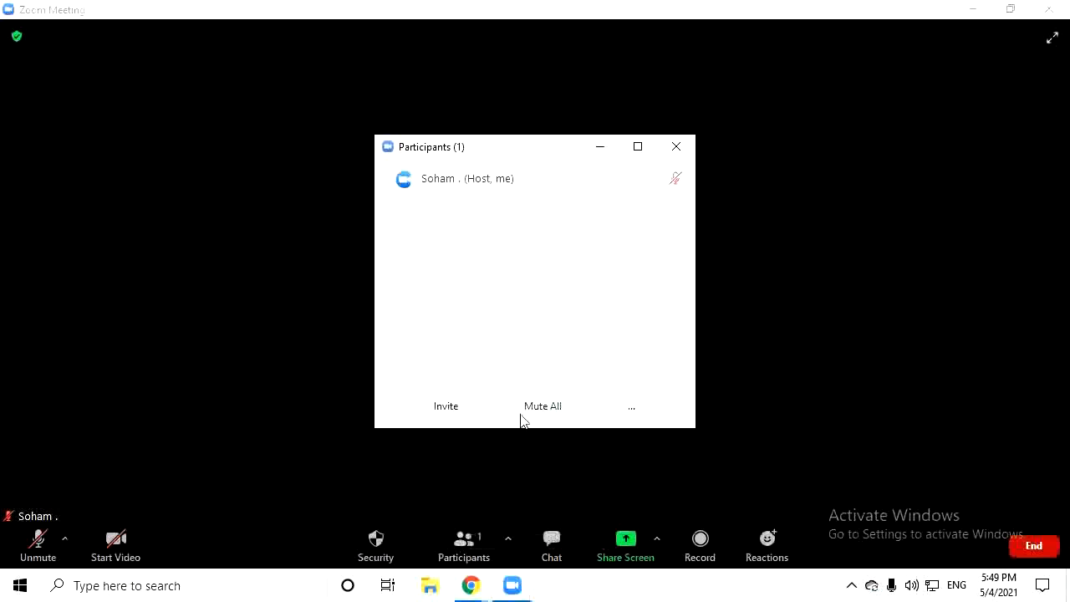
mouse_move(472, 178)
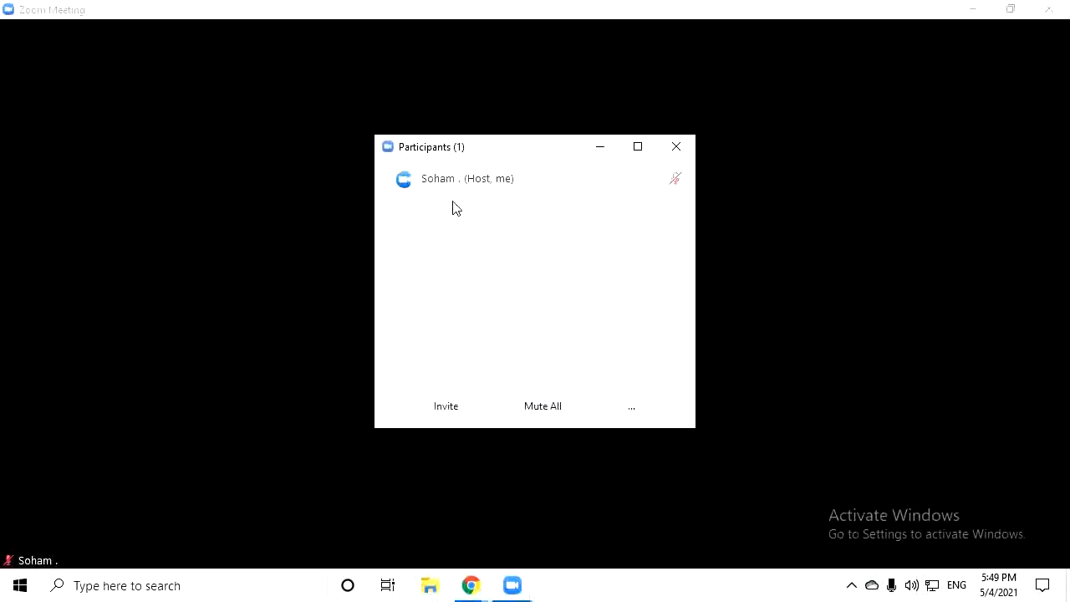
left_click(444, 406)
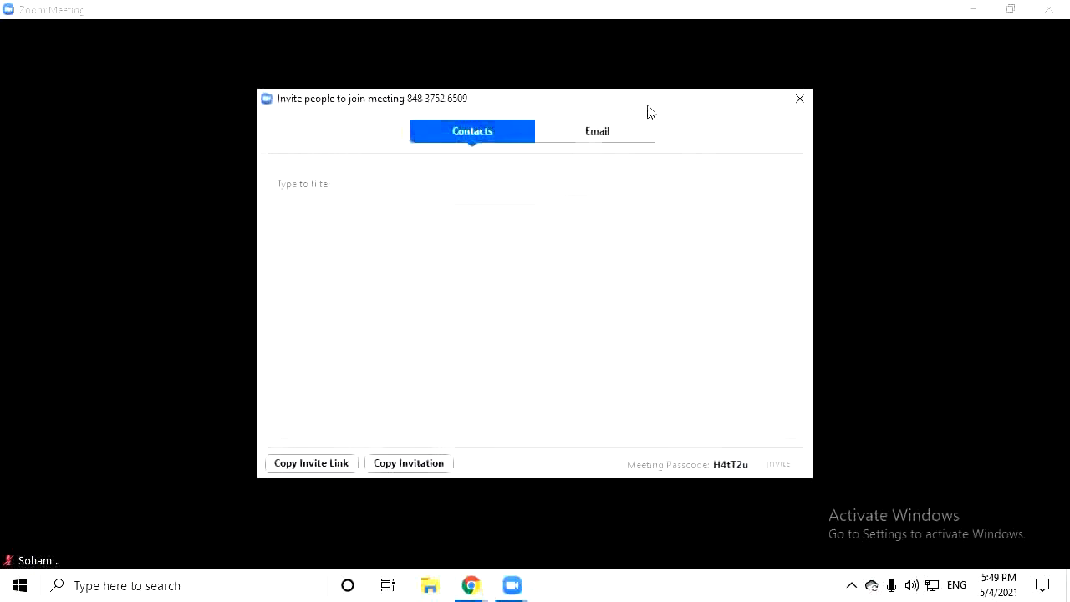
left_click(341, 464)
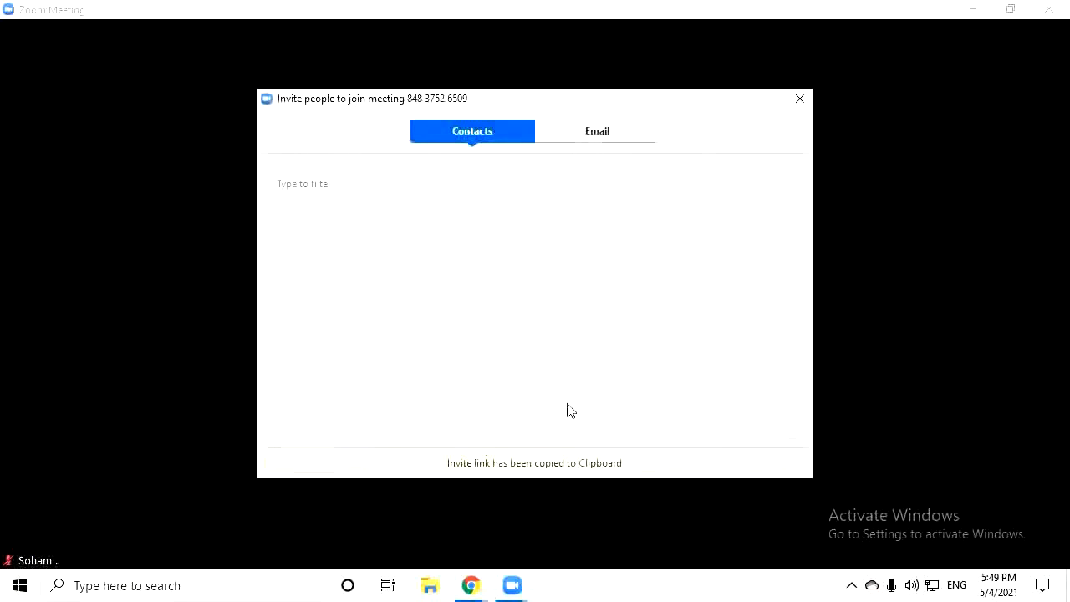
Copy the full meeting invitation text, close the Invite dialog, and open the chat
left_click(595, 134)
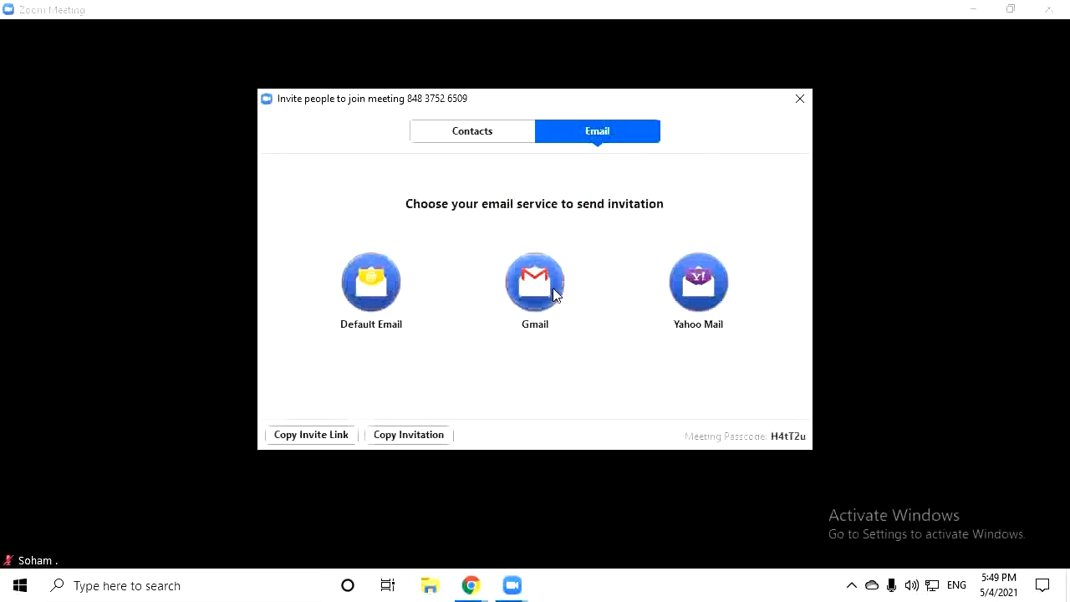
left_click(454, 141)
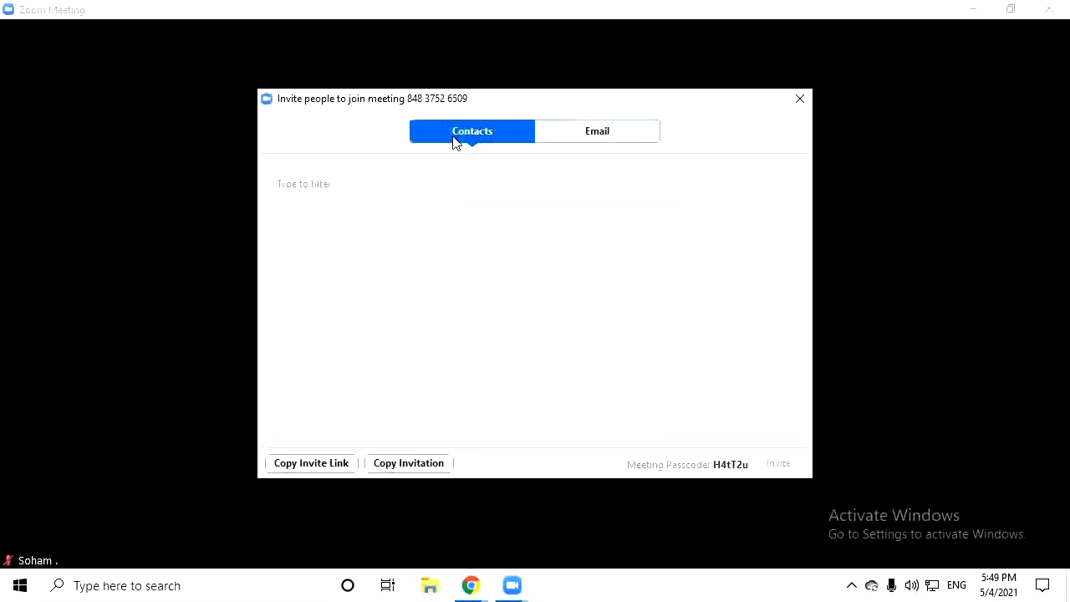
left_click(409, 463)
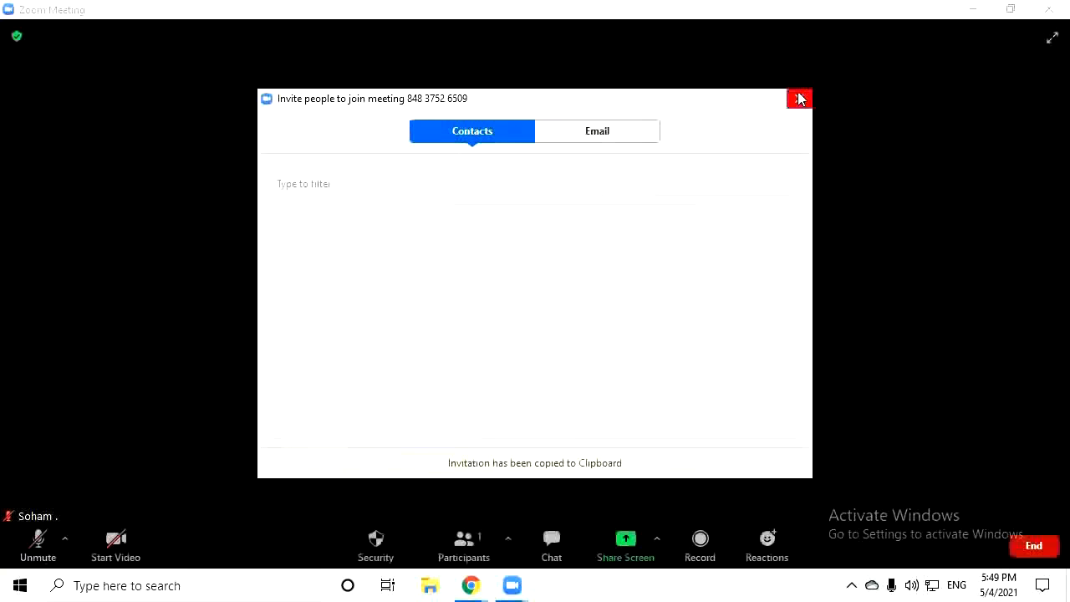
left_click(799, 100)
left_click(552, 539)
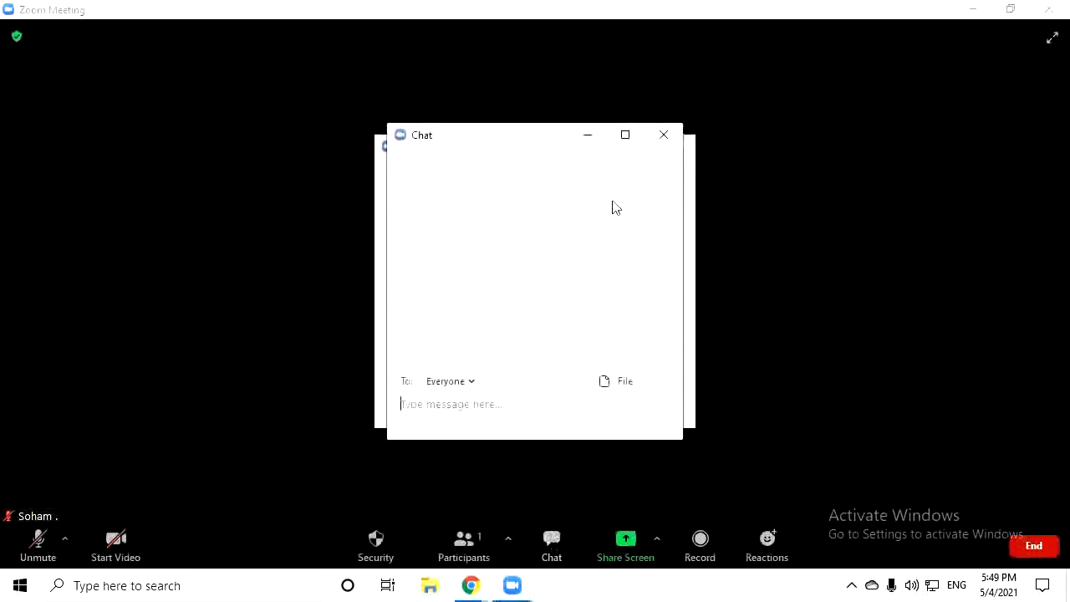
Close the participants list and address chat messages to Everyone (in Meeting)
left_click(687, 147)
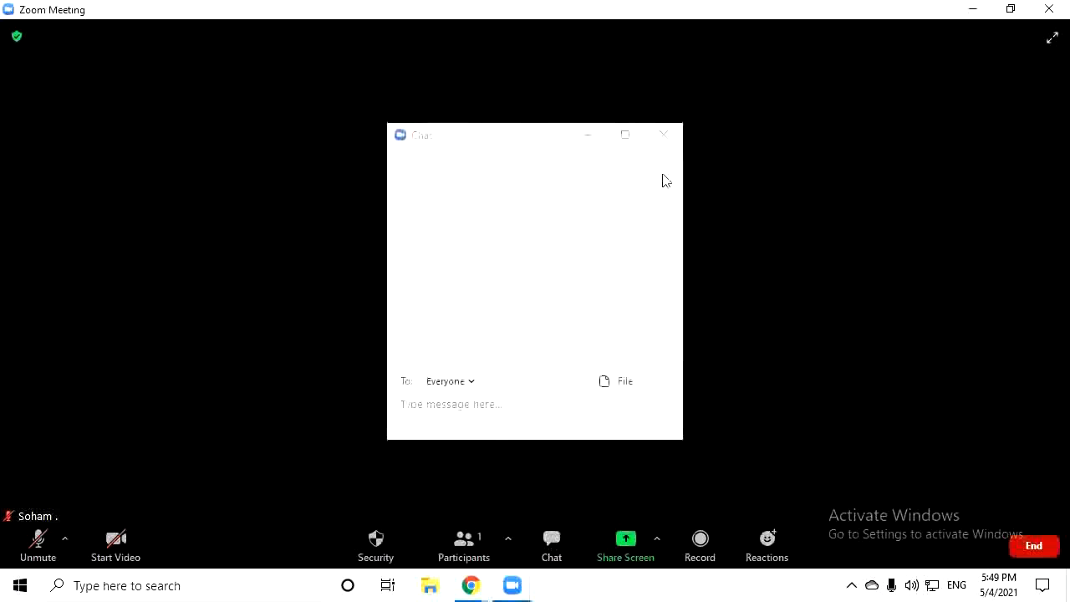
left_click(472, 386)
left_click(492, 416)
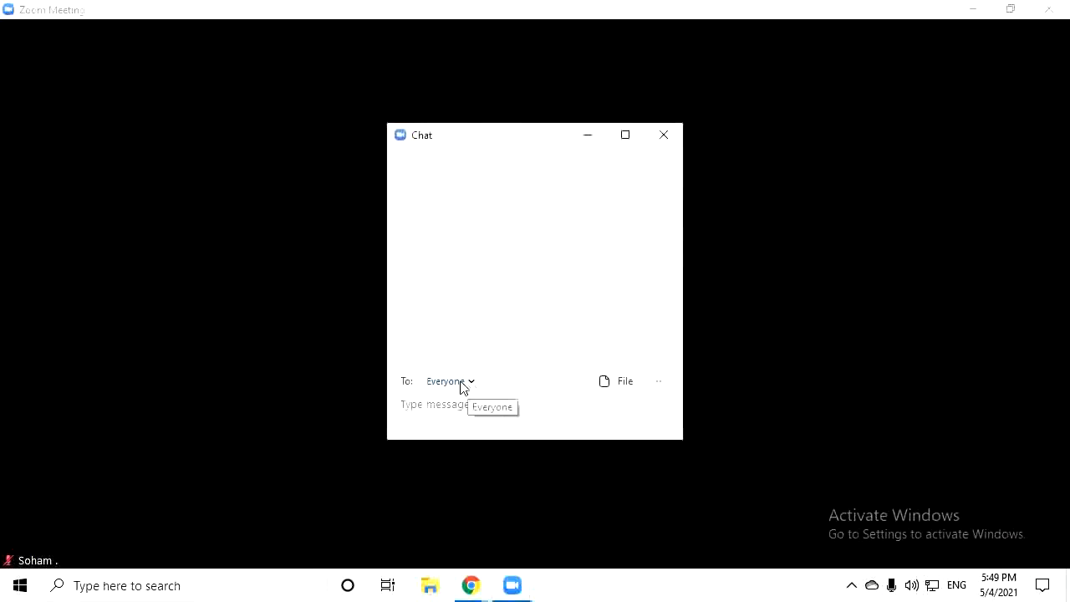
left_click(461, 387)
left_click(630, 418)
Turn participant chat off and back on under Security
left_click(376, 545)
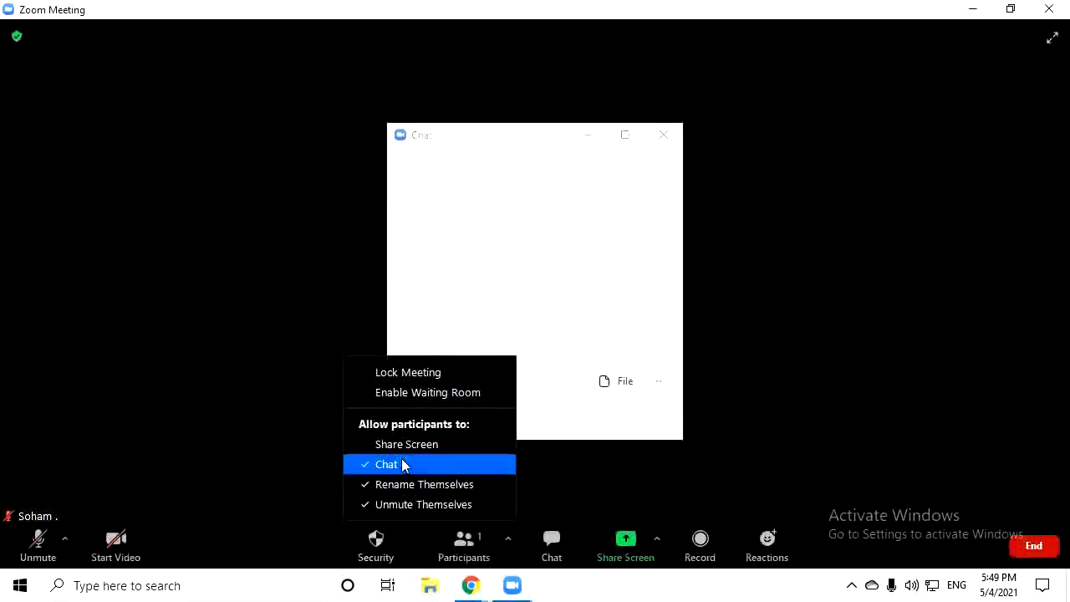
left_click(401, 464)
left_click(389, 539)
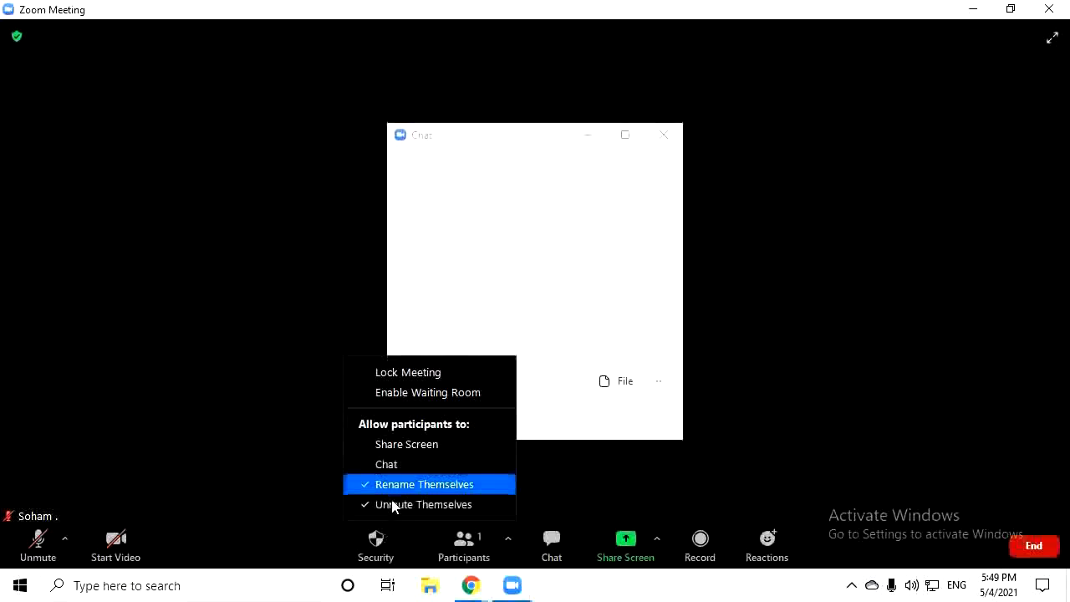
left_click(393, 467)
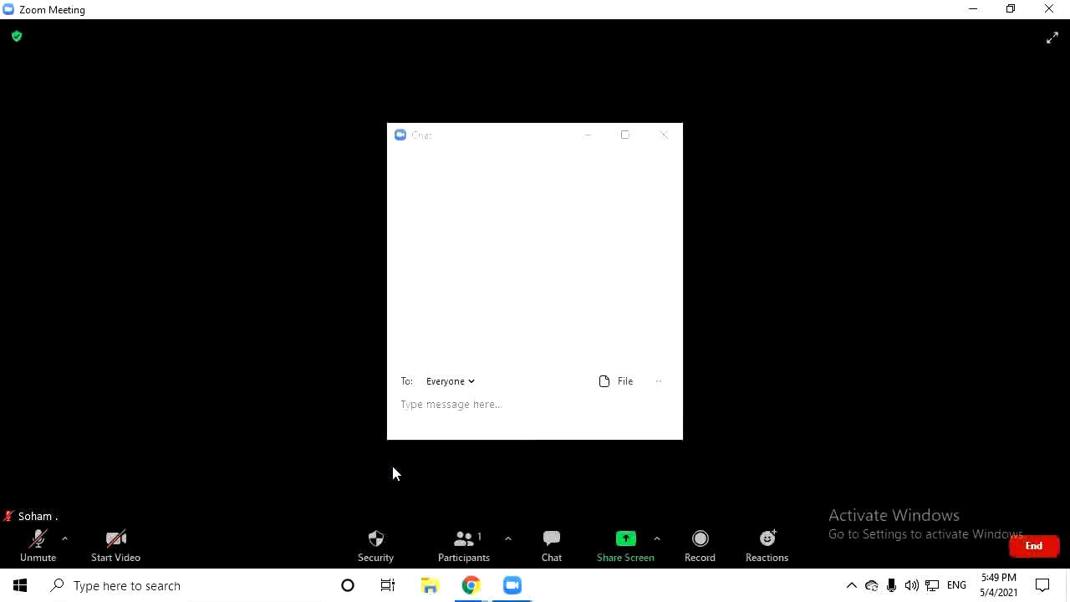
Send 'hello there' and 'hey' to everyone in the chat
left_click(430, 428)
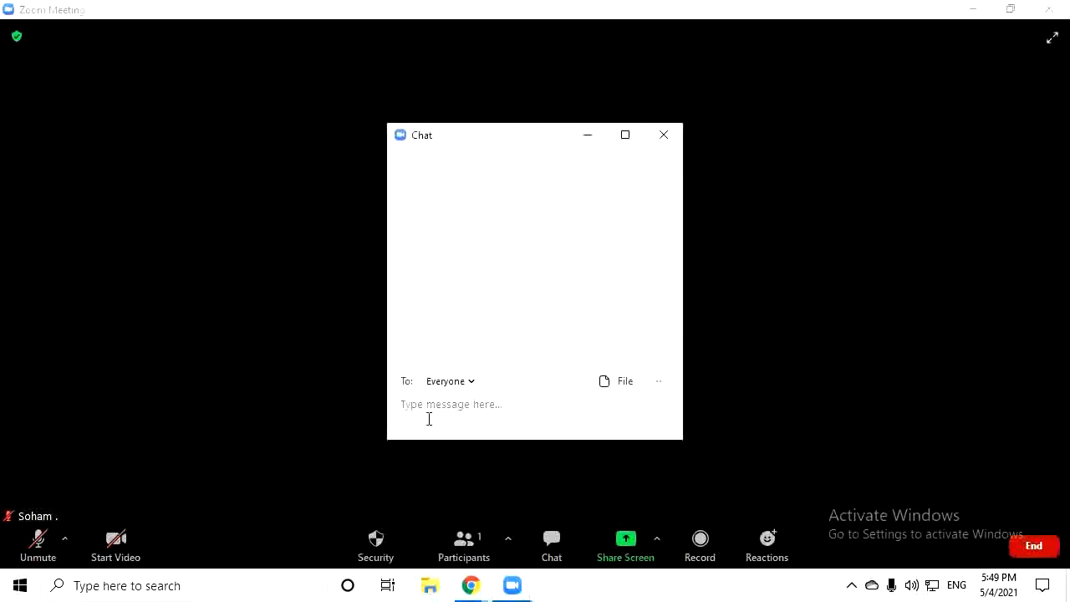
type("hello the")
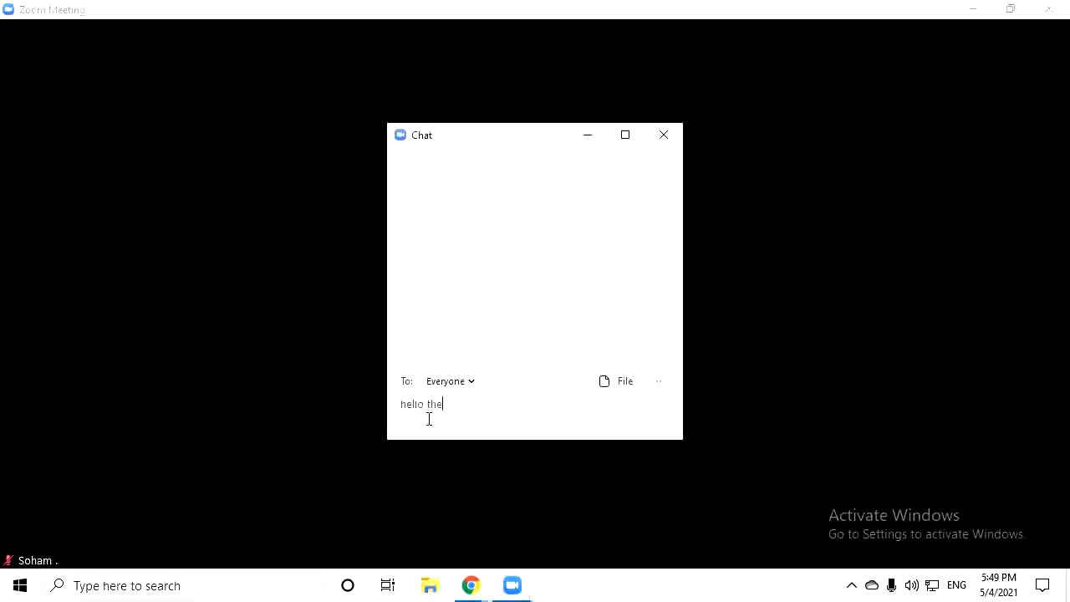
type("re")
key("Return")
type("hey")
key("Return")
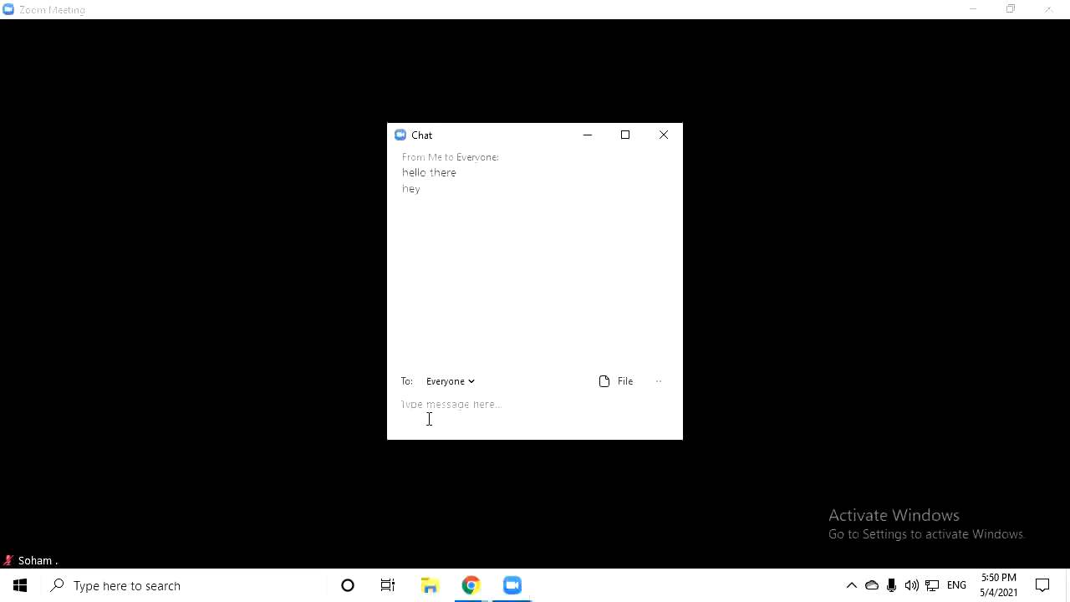
Send a row of five smirking-face emojis to everyone
key("super+period")
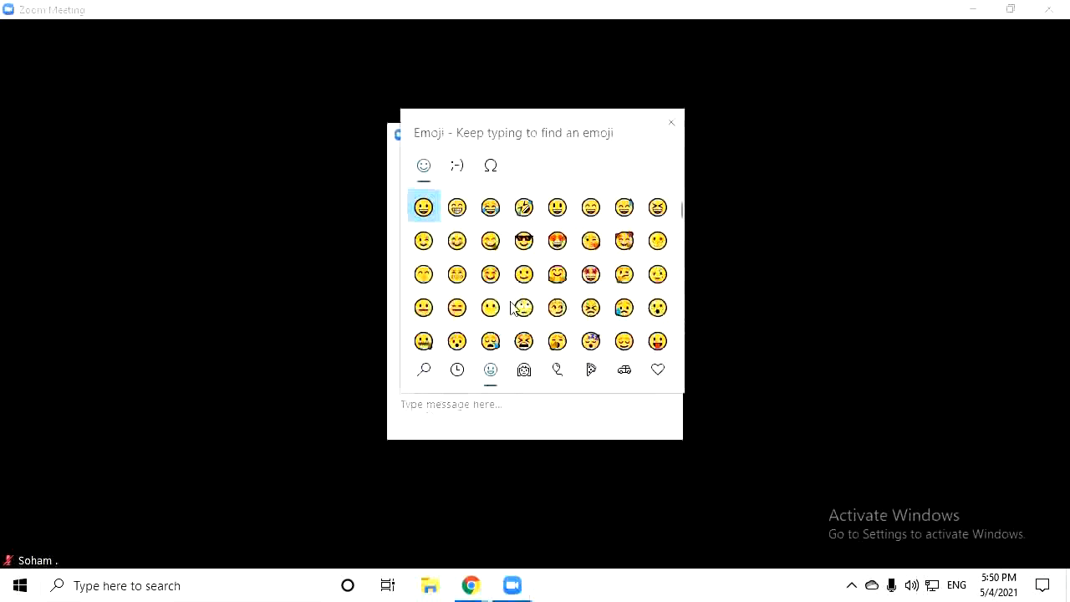
left_click(558, 308)
left_click(558, 308)
left_click(558, 307)
left_click(558, 308)
left_click(558, 308)
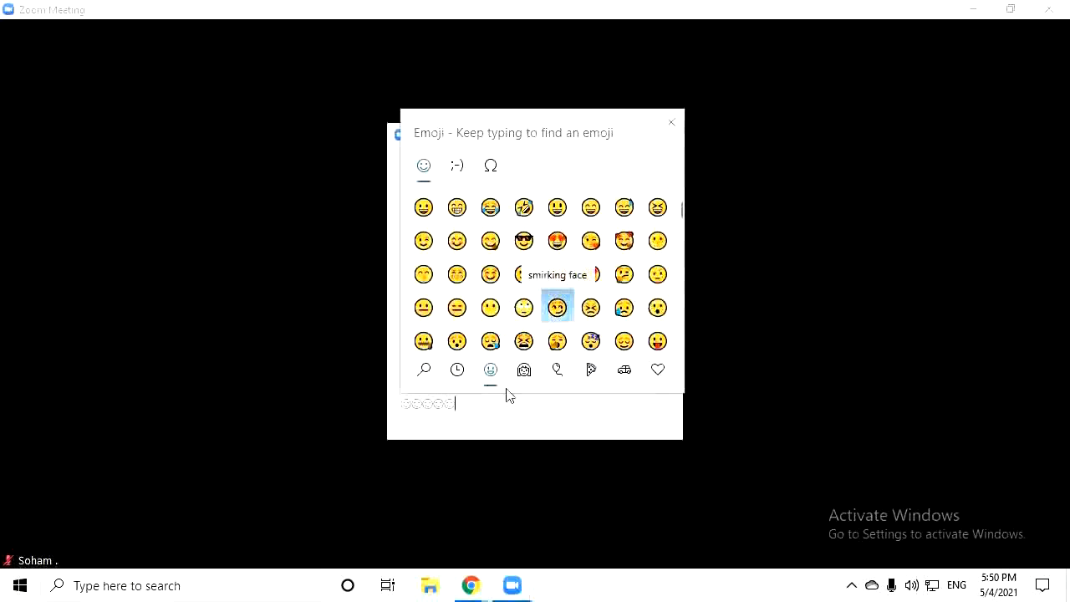
left_click(466, 428)
key("Return")
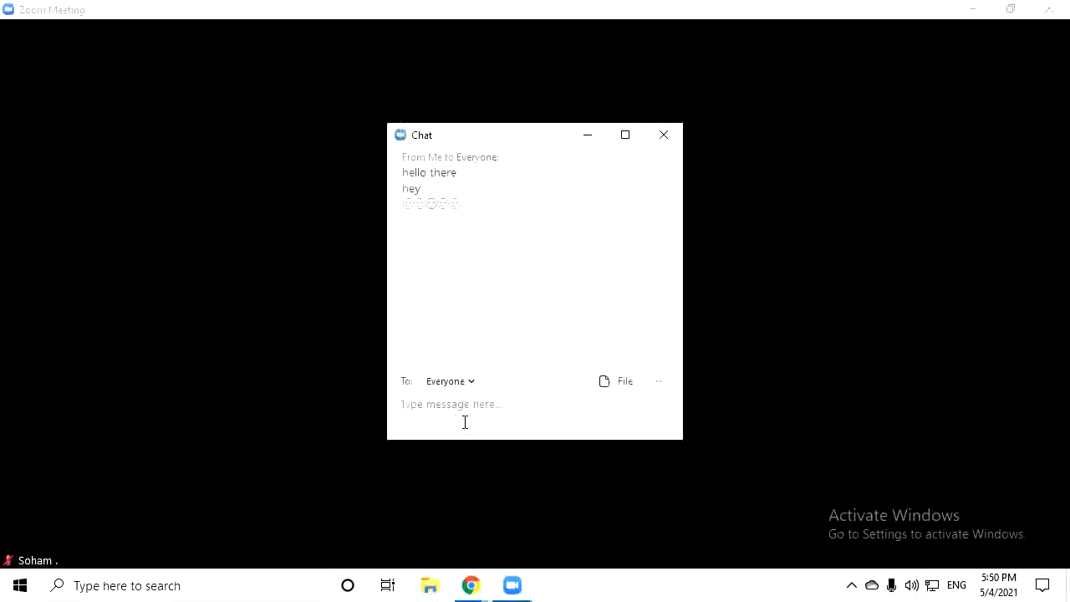
left_click(612, 383)
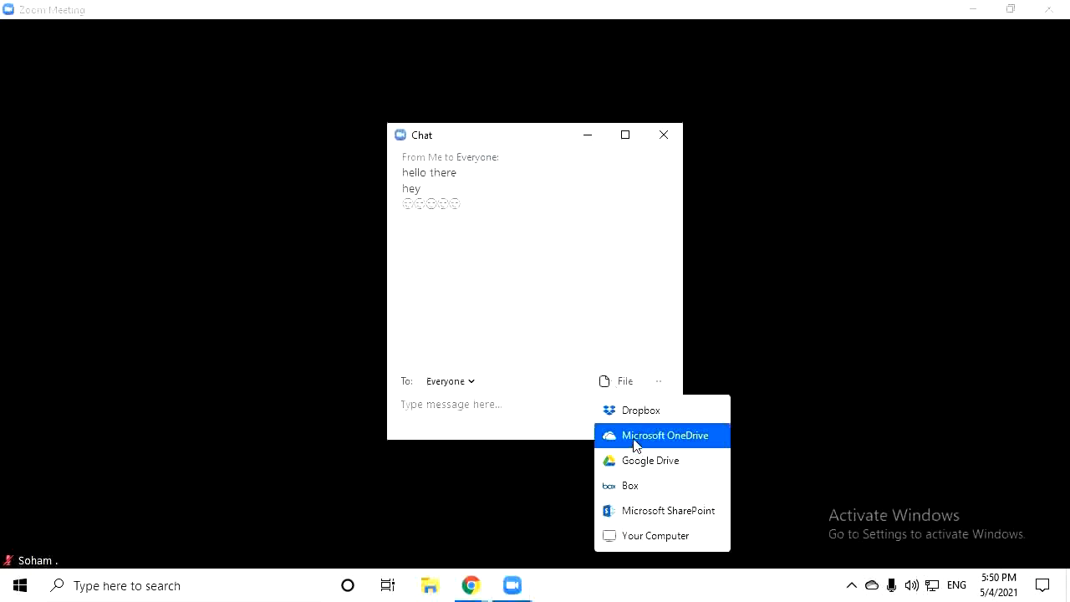
Send 'New doc 4 May 2021 13.04.pdf' from Downloads to Everyone and dismiss the sent notice
left_click(678, 536)
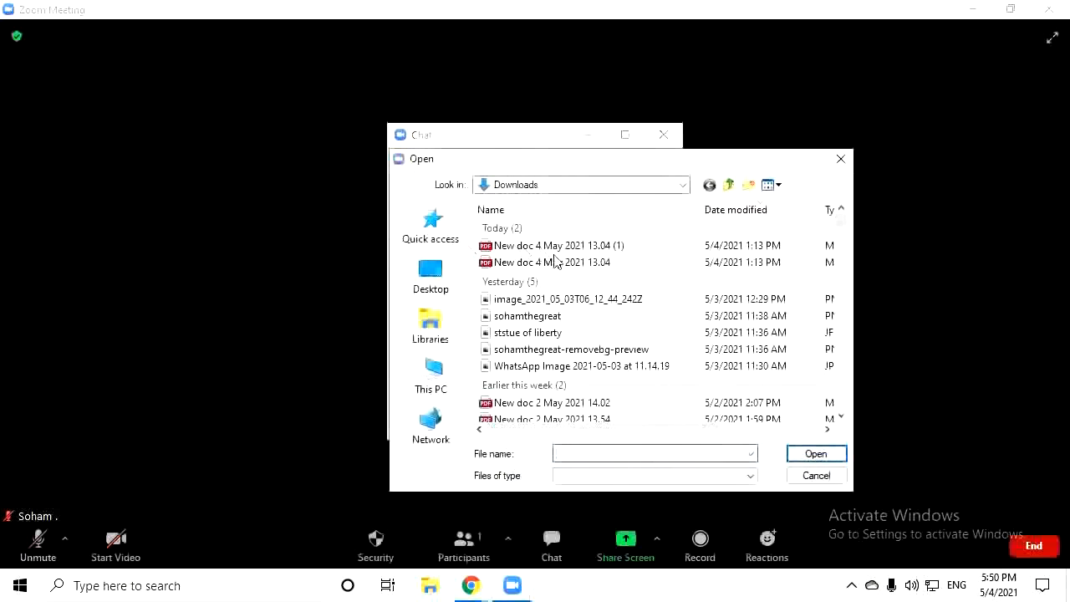
double_click(558, 263)
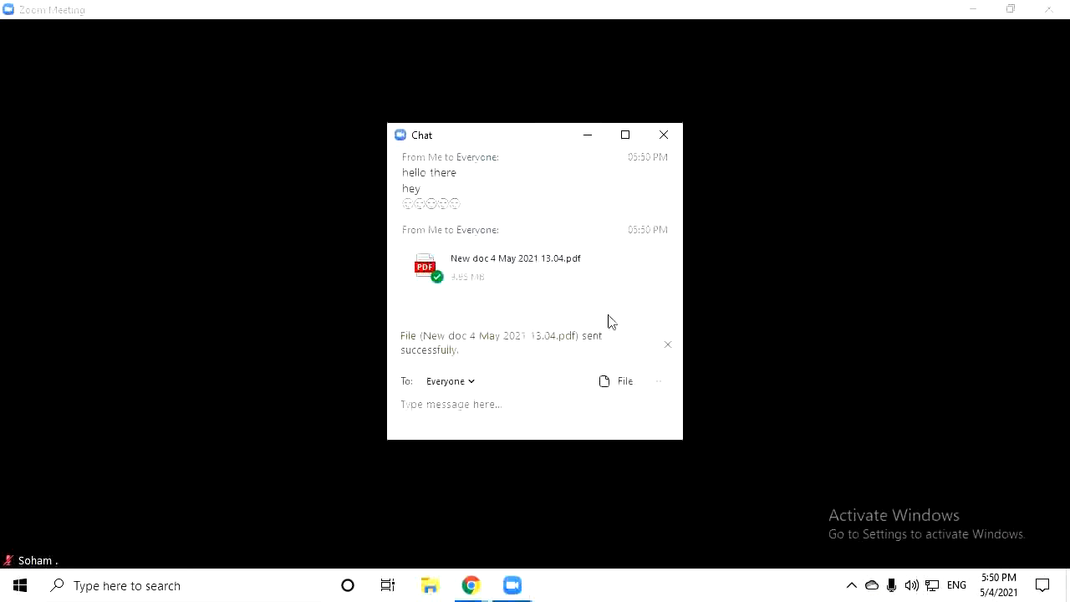
left_click(669, 346)
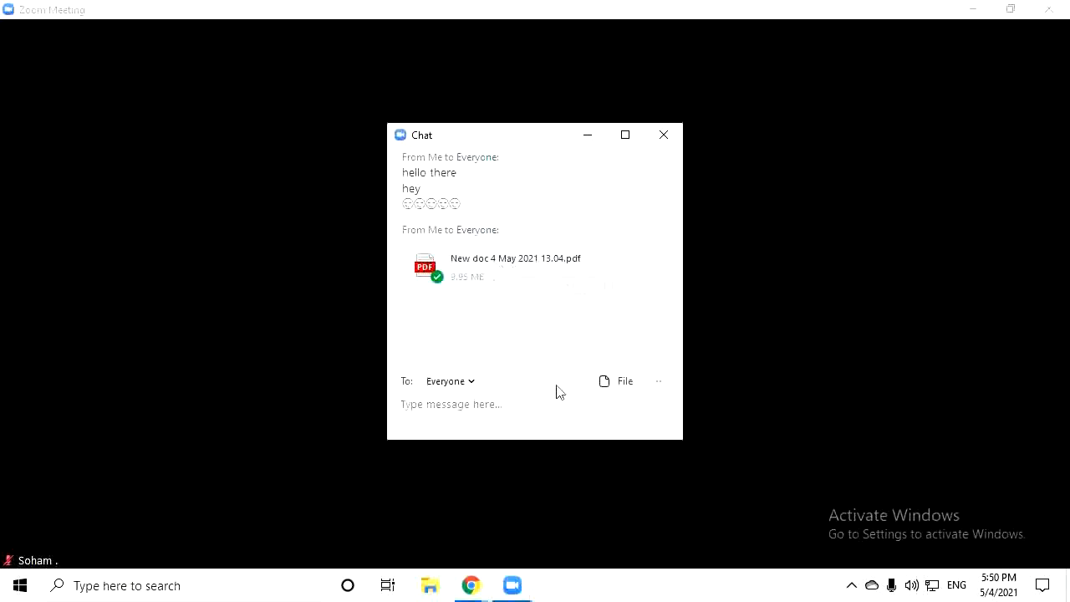
Minimize the chat window to return to the meeting view
left_click(588, 136)
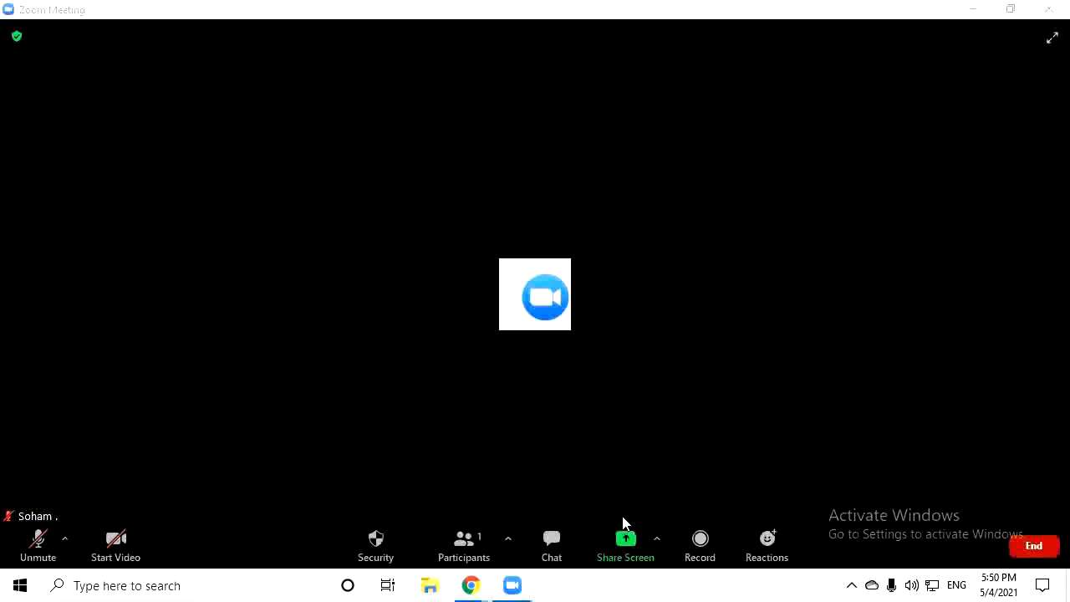
Share the entire screen, picking the Screen tile over the browser and YouTube windows
left_click(623, 545)
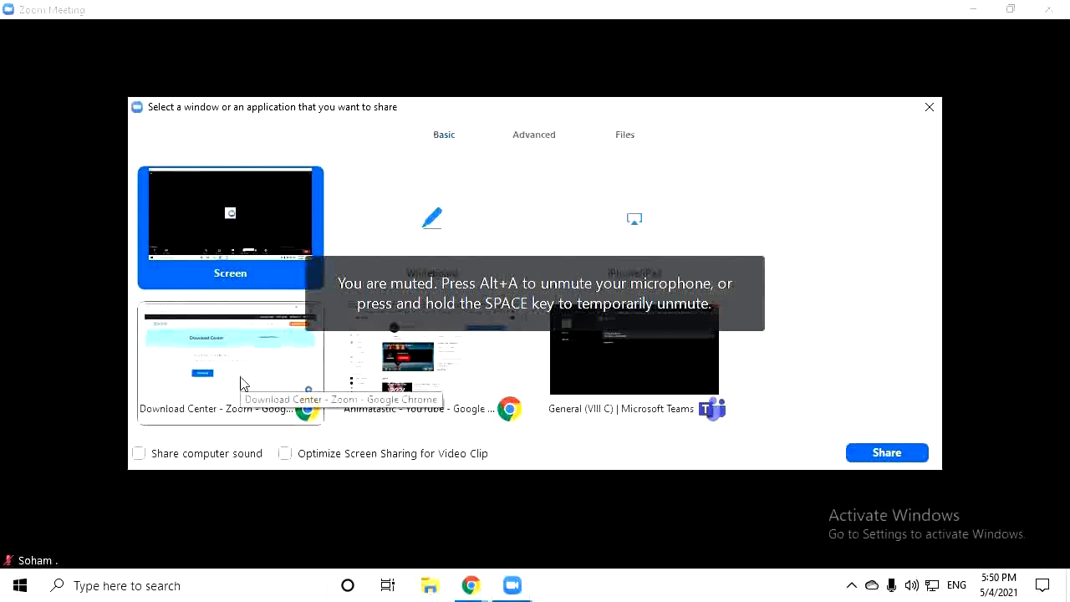
left_click(240, 383)
left_click(401, 360)
left_click(251, 212)
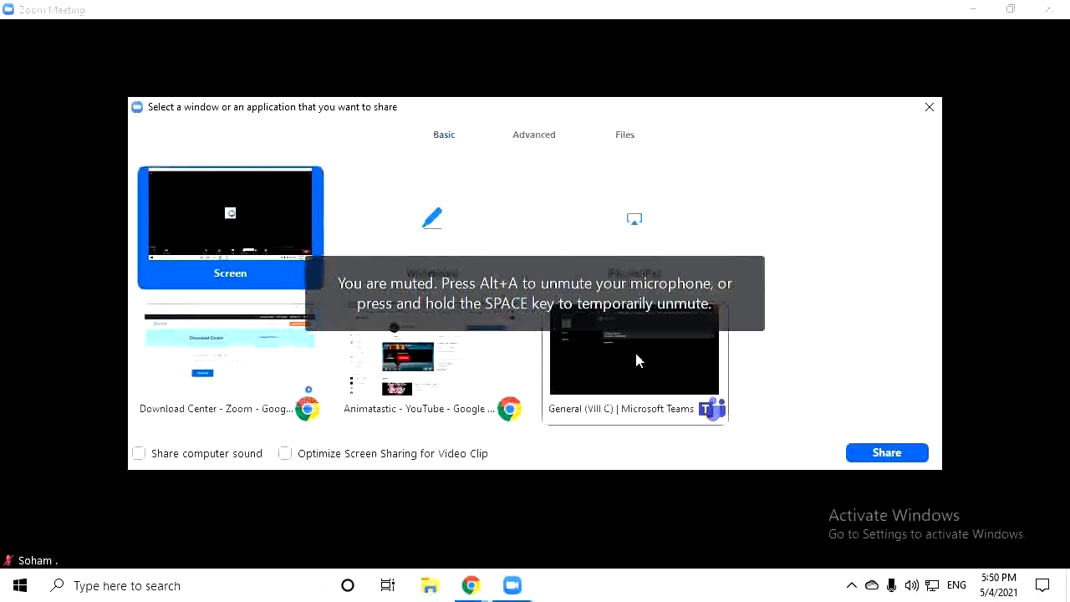
left_click(883, 454)
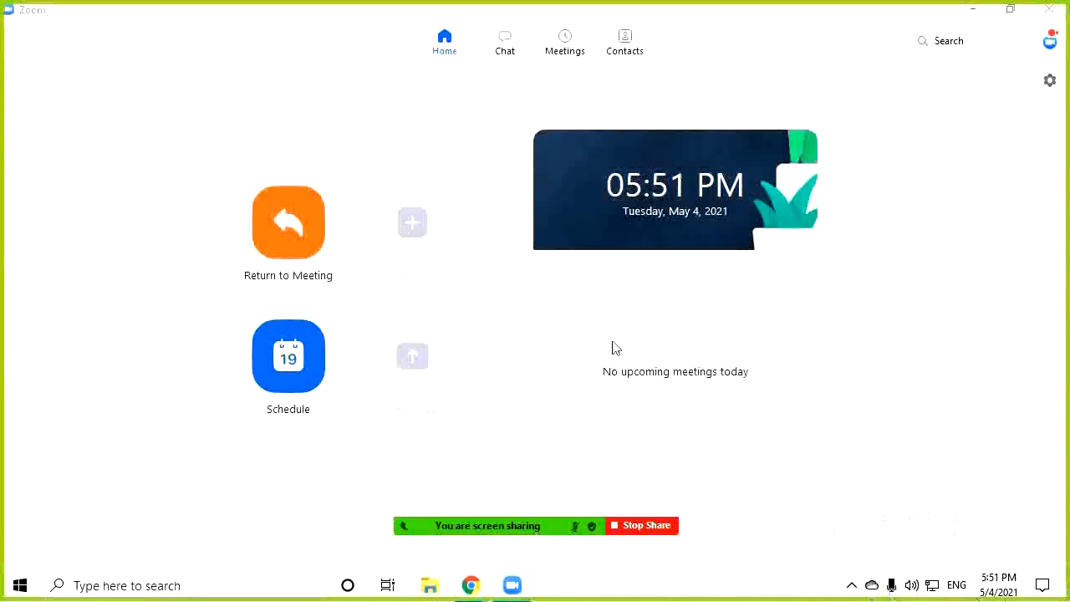
Pause the screen share, move the sharing toolbar, resume, then pause it again
mouse_move(569, 527)
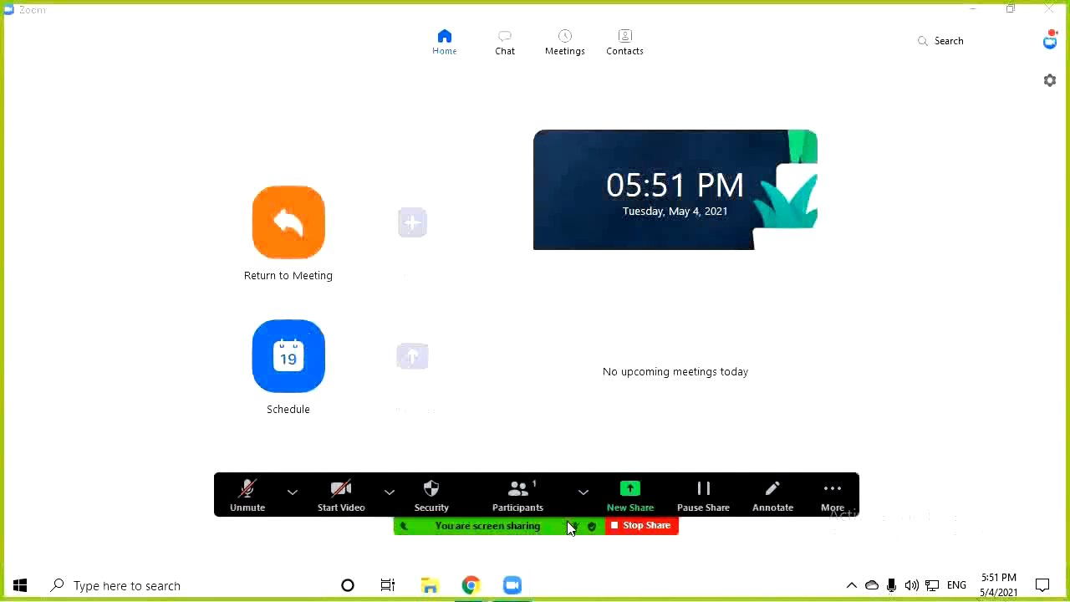
left_click(693, 501)
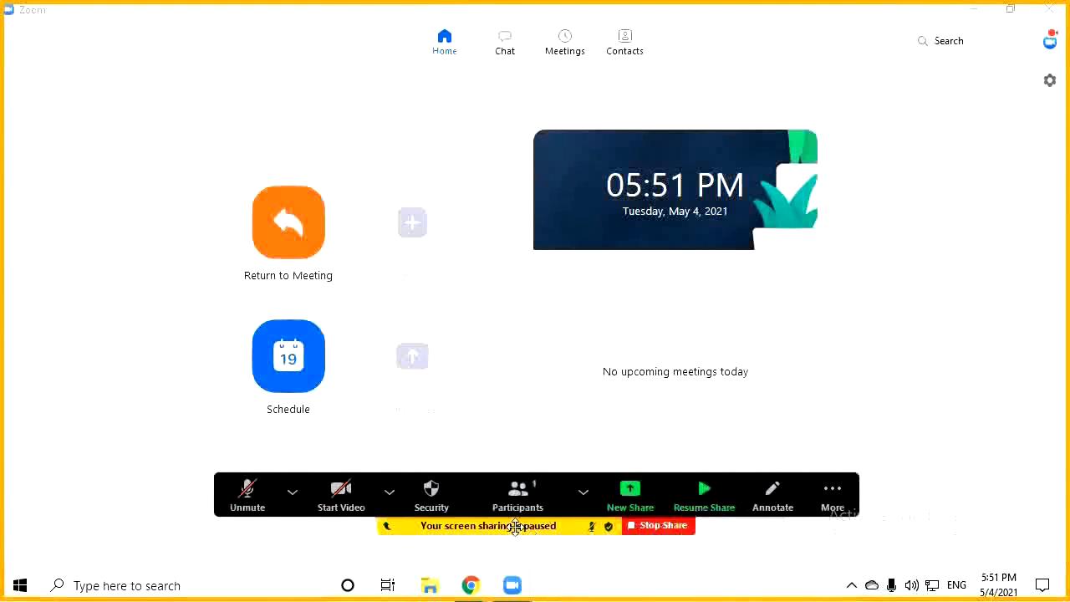
mouse_move(426, 524)
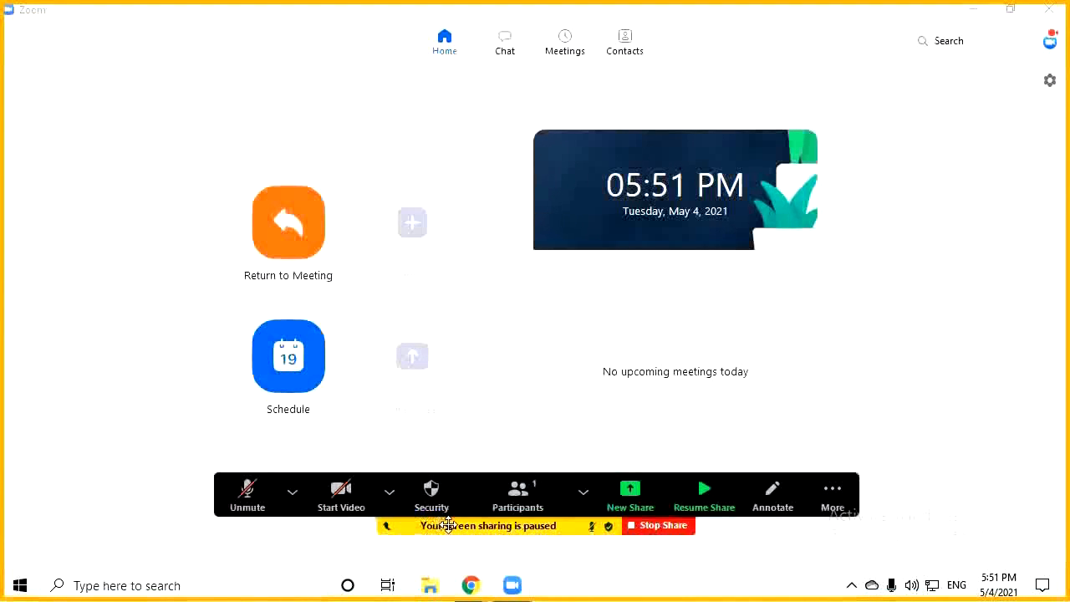
left_click_drag(433, 524, 425, 454)
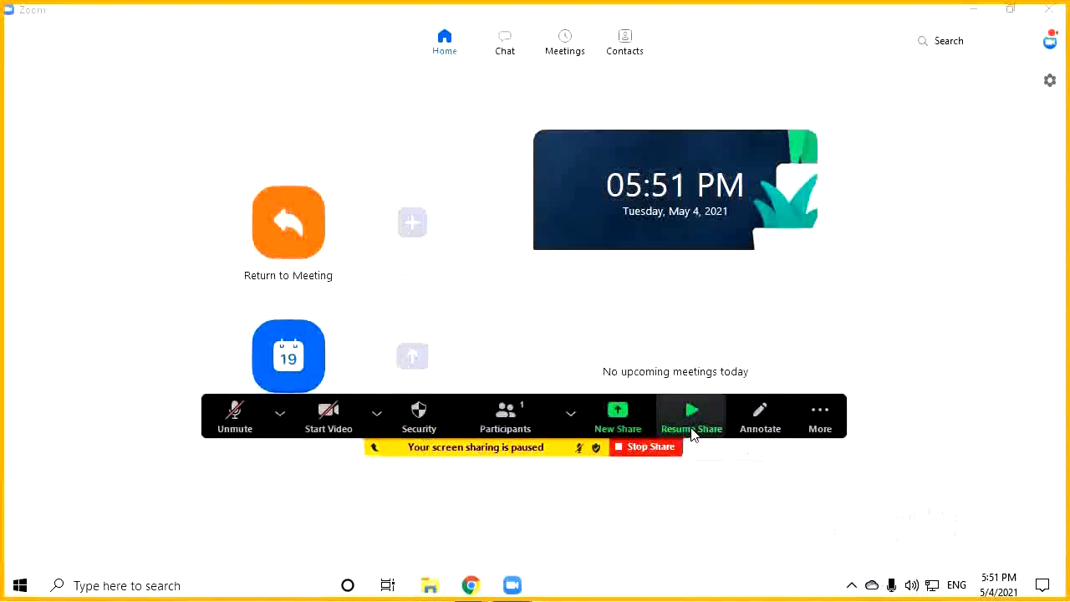
left_click(693, 418)
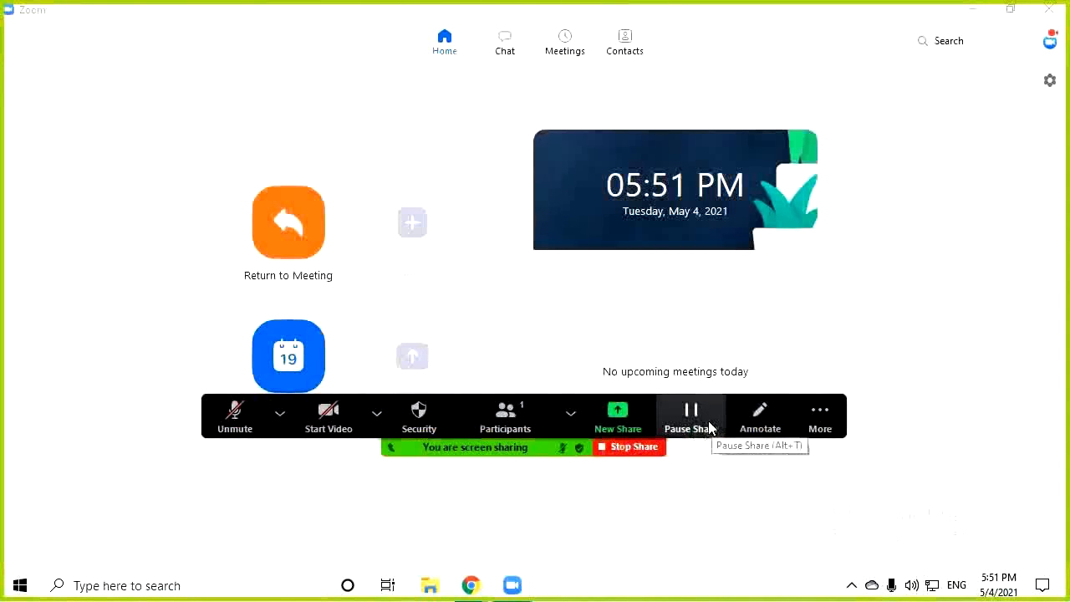
left_click(711, 428)
Annotate the shared screen with three pen strokes pointing at Return to Meeting
left_click(757, 419)
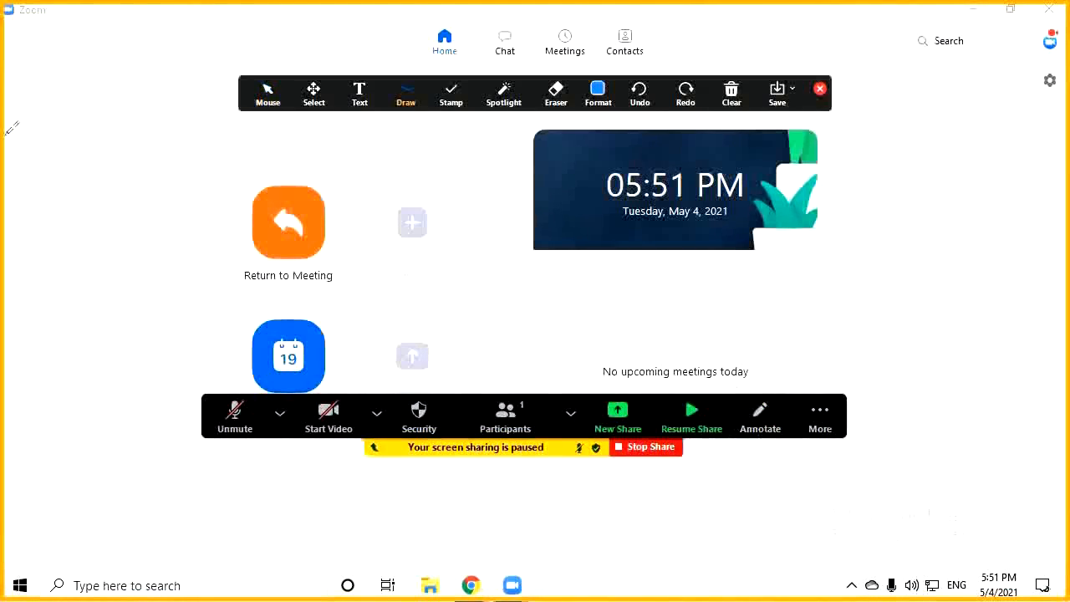
left_click_drag(98, 379, 211, 290)
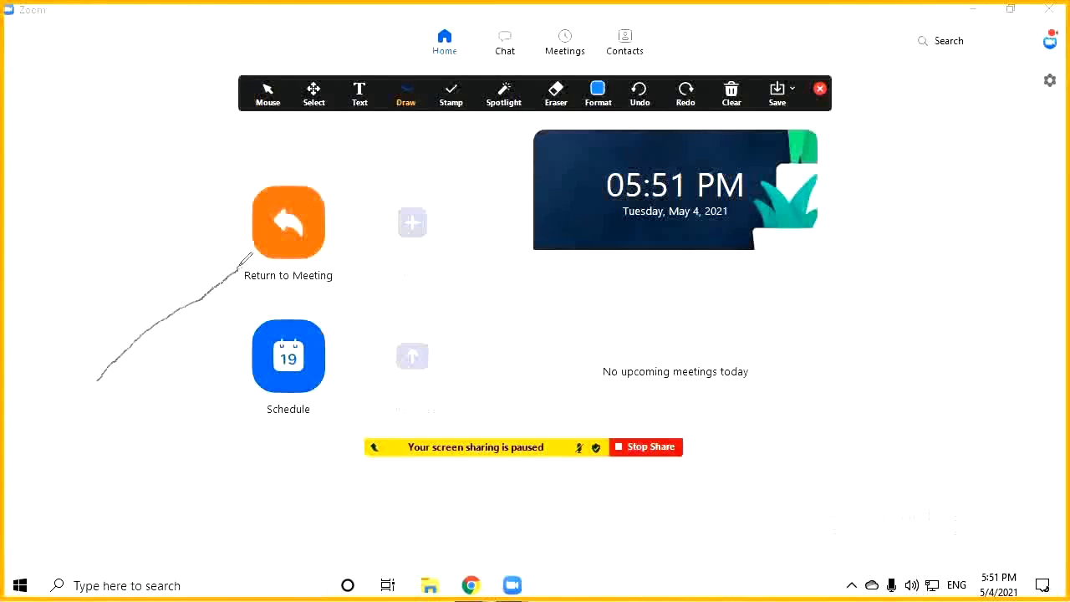
left_click_drag(250, 243, 178, 282)
left_click_drag(251, 242, 243, 311)
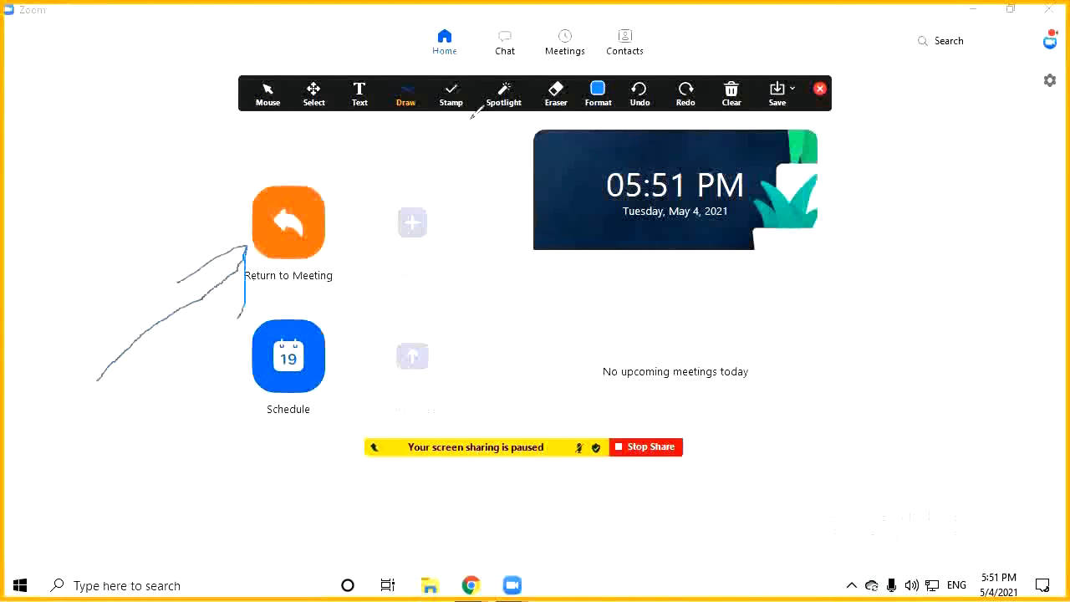
Stamp three check marks beside the faded icons
left_click(451, 94)
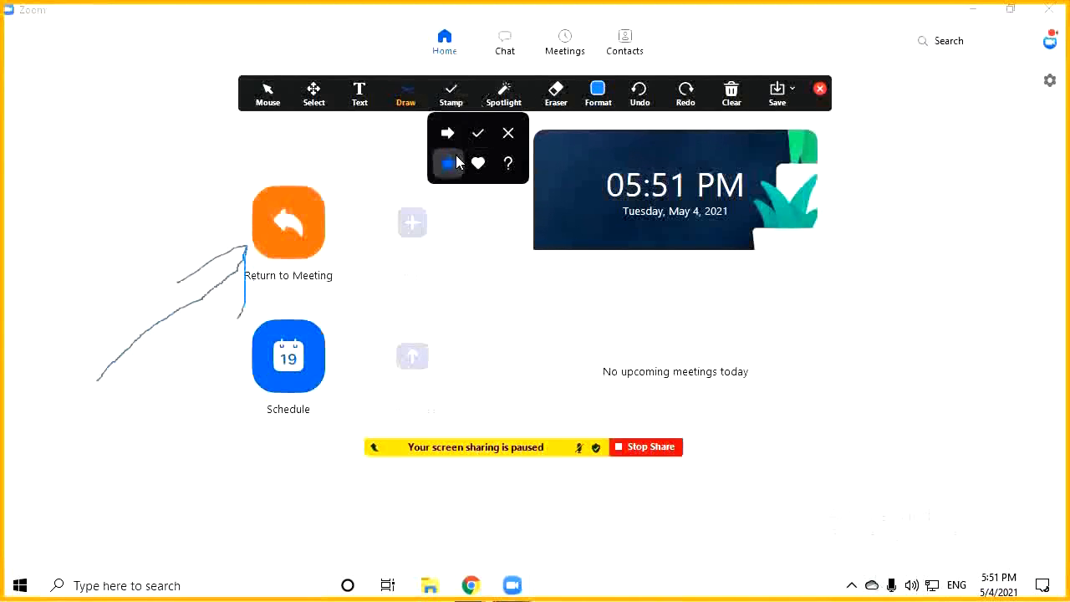
left_click(477, 133)
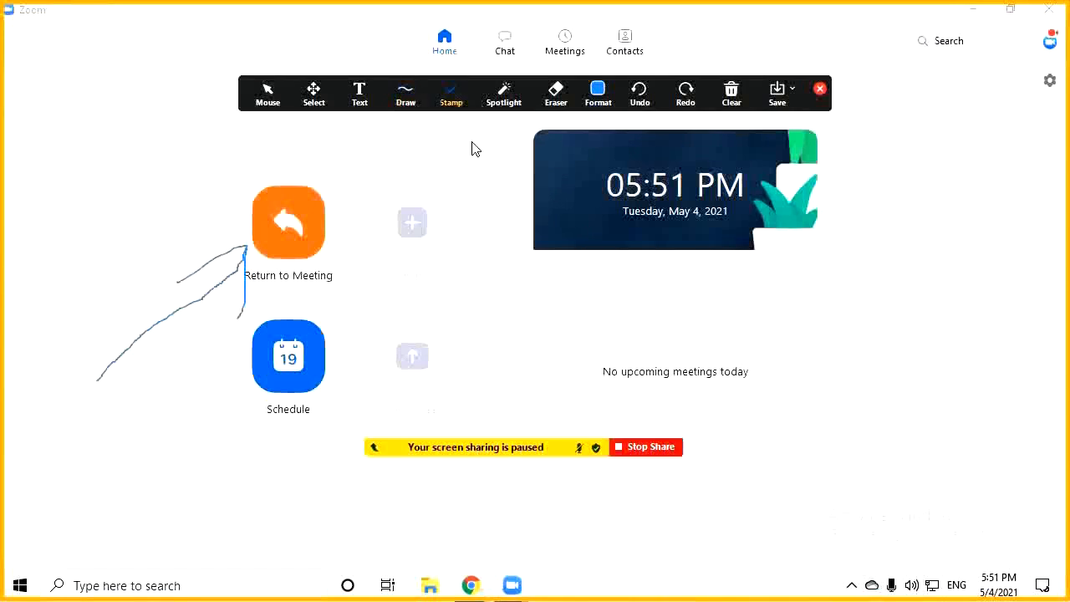
left_click(432, 240)
left_click(429, 320)
left_click(416, 366)
Draw a filled blue ellipse in the lower middle and a long freehand line
left_click(407, 107)
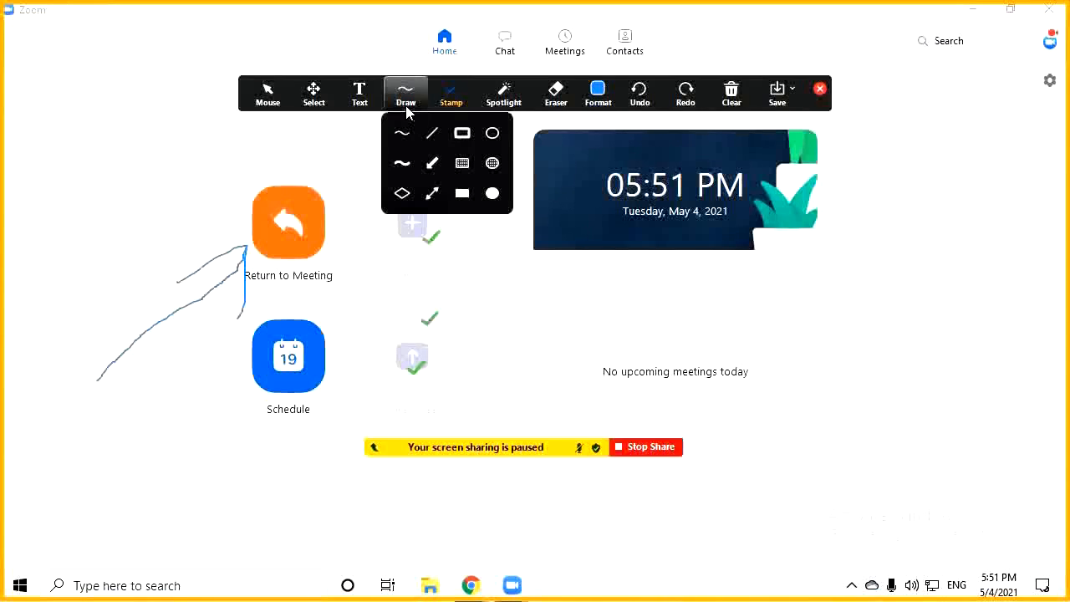
left_click(493, 193)
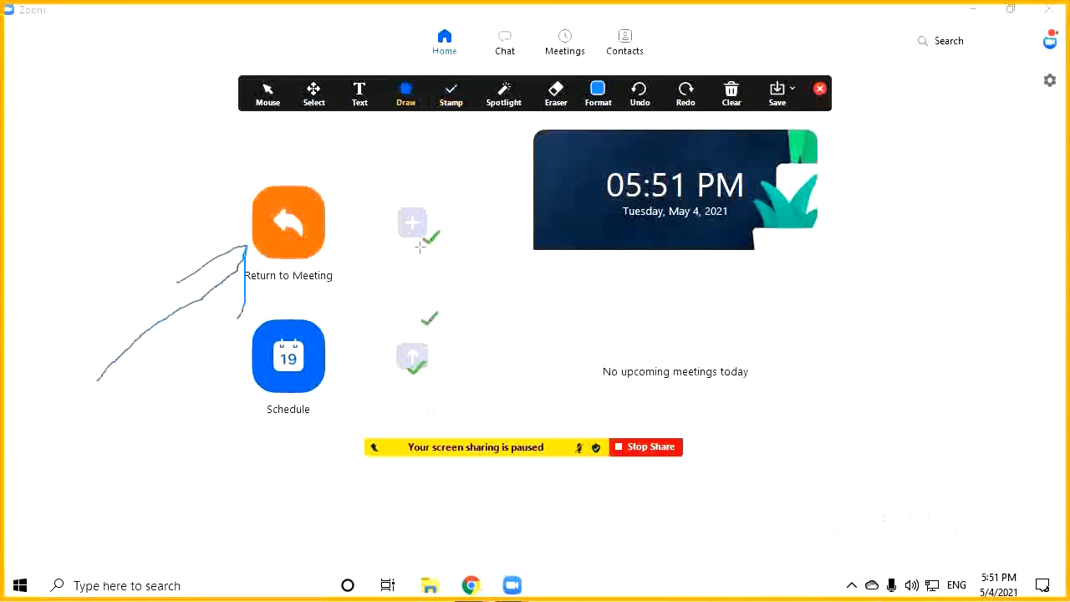
mouse_move(420, 246)
left_mouse_down()
mouse_move(645, 435)
mouse_move(680, 437)
left_mouse_up()
left_click(452, 93)
left_click(407, 94)
left_click(402, 157)
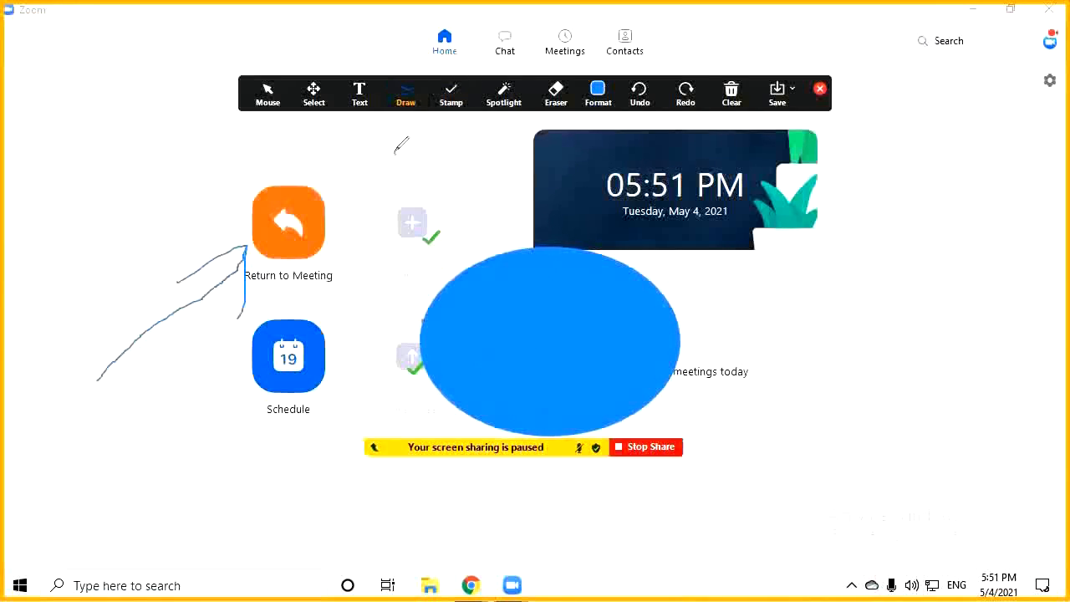
mouse_move(395, 152)
left_mouse_down()
mouse_move(278, 256)
mouse_move(592, 255)
mouse_move(295, 110)
left_mouse_up()
Select the long blue pen stroke and drag it to a new position
left_click(313, 94)
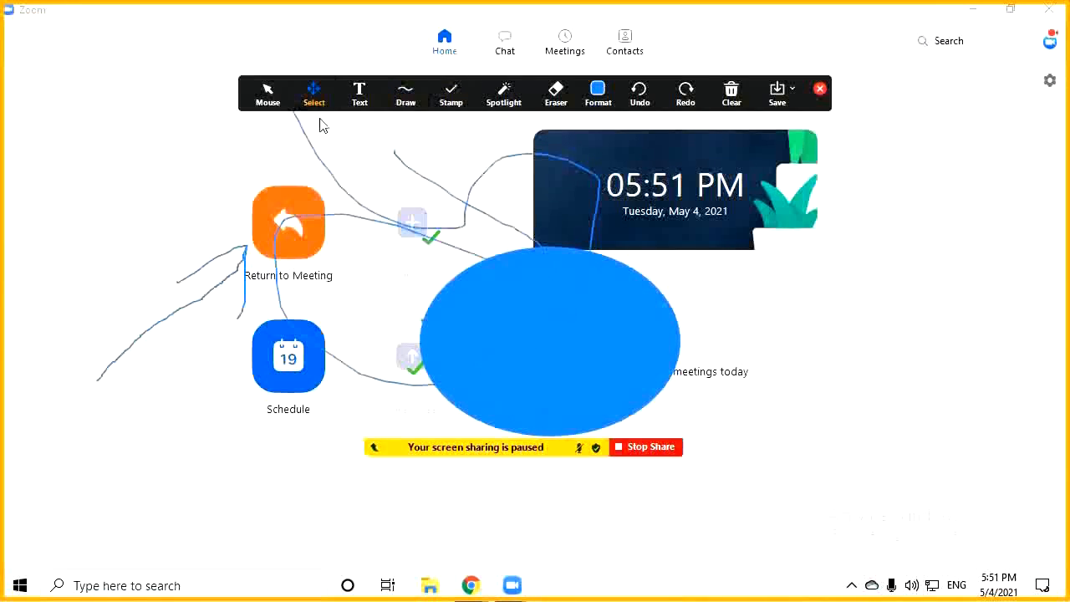
left_click_drag(342, 159, 125, 323)
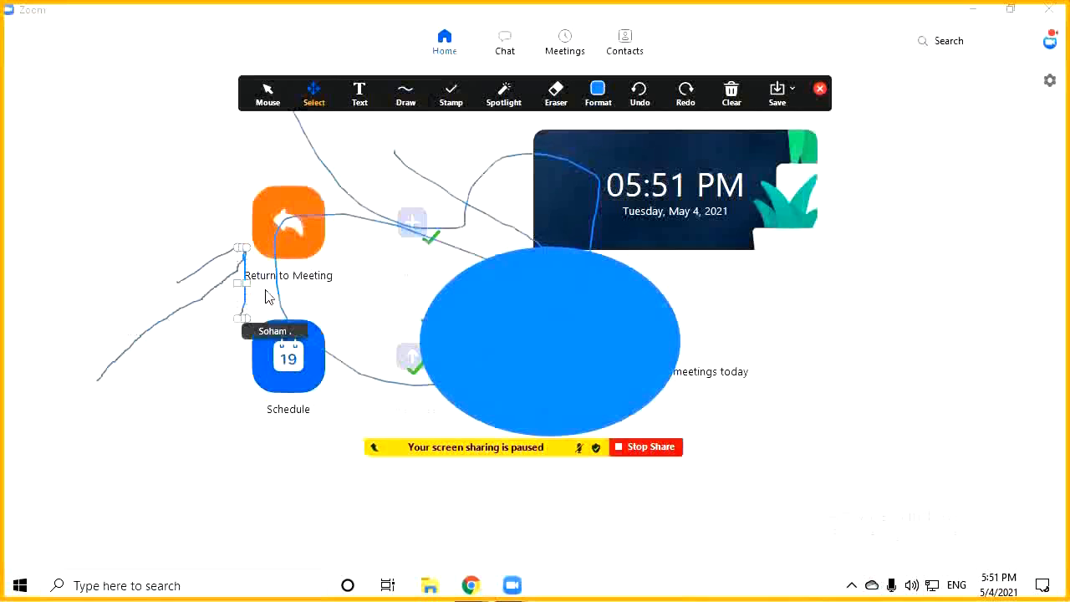
mouse_move(275, 292)
left_mouse_down()
mouse_move(408, 298)
mouse_move(222, 384)
mouse_move(134, 304)
mouse_move(239, 284)
mouse_move(249, 499)
left_mouse_up()
left_click(268, 92)
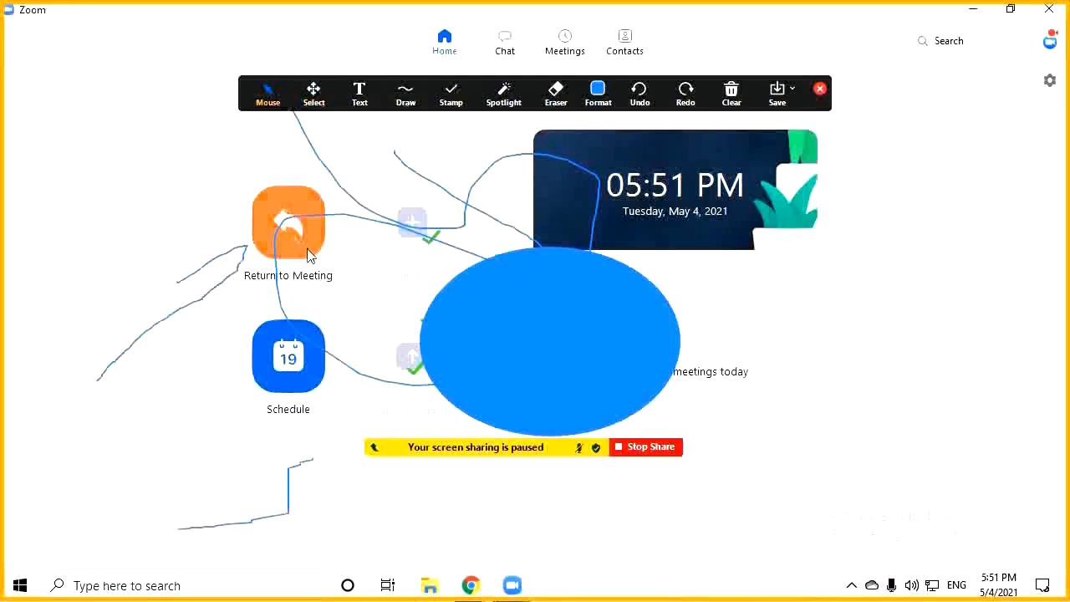
Add a text annotation over the clock greeting viewers with the presenter's name
left_click(360, 97)
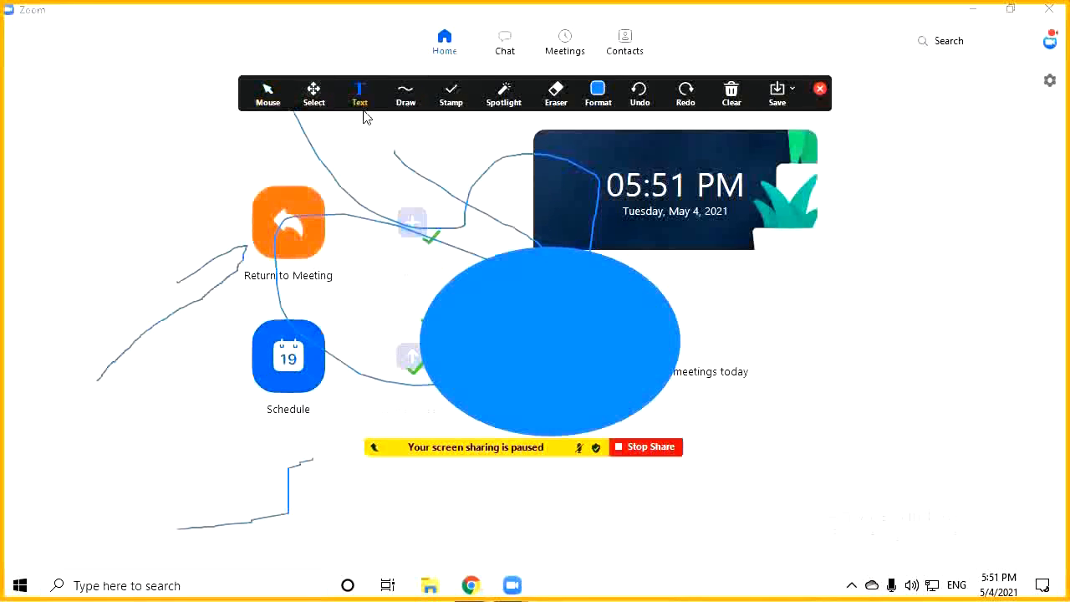
left_click(324, 187)
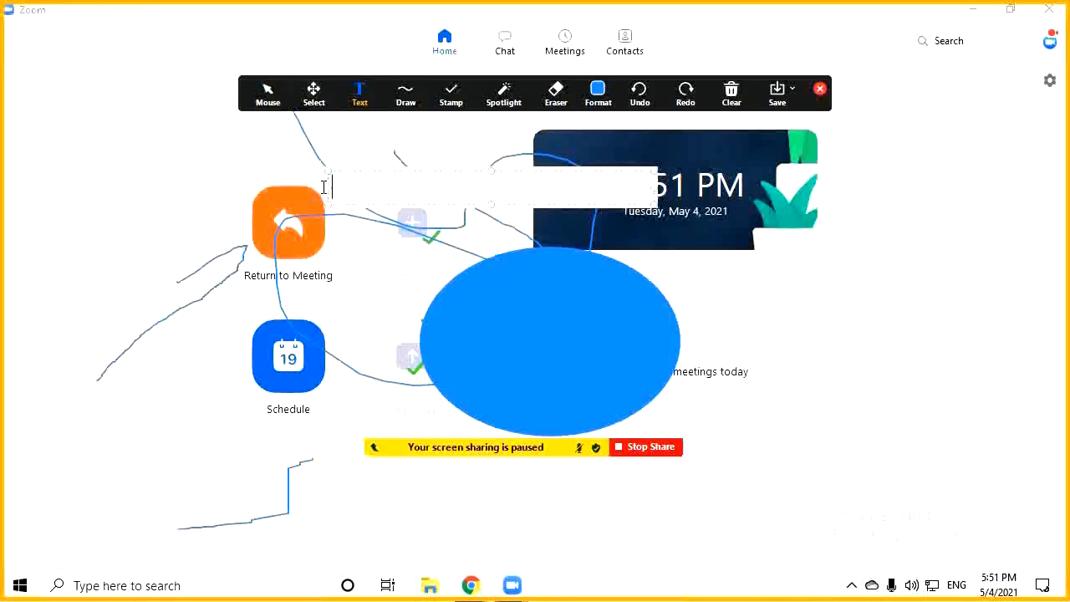
type("Hi! I am Soham")
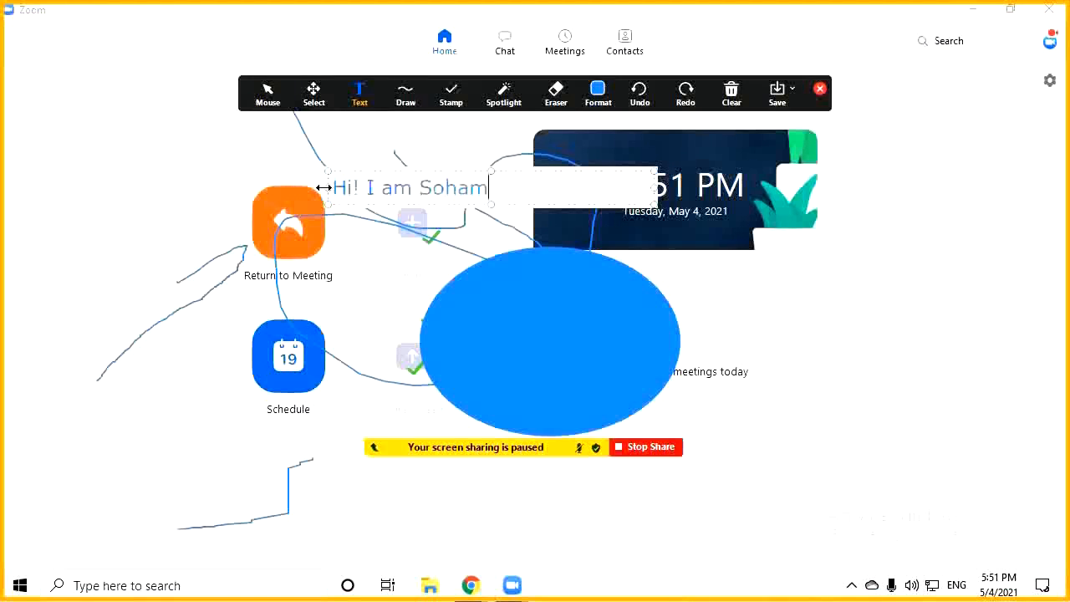
left_click(216, 119)
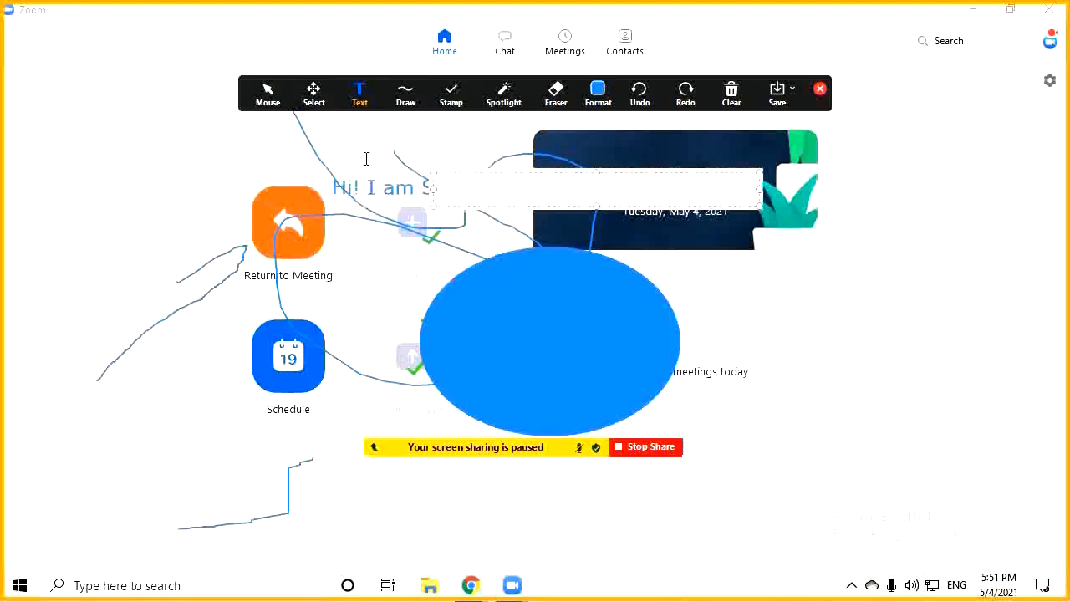
Check the available font sizes and set the annotation colour to white
left_click(451, 92)
left_click(598, 92)
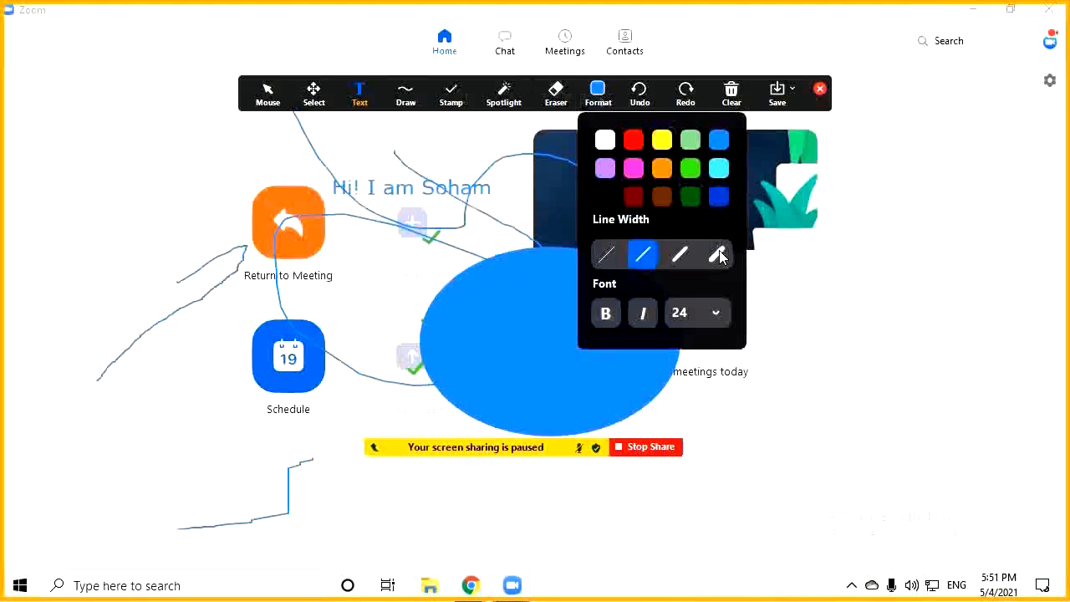
left_click(695, 312)
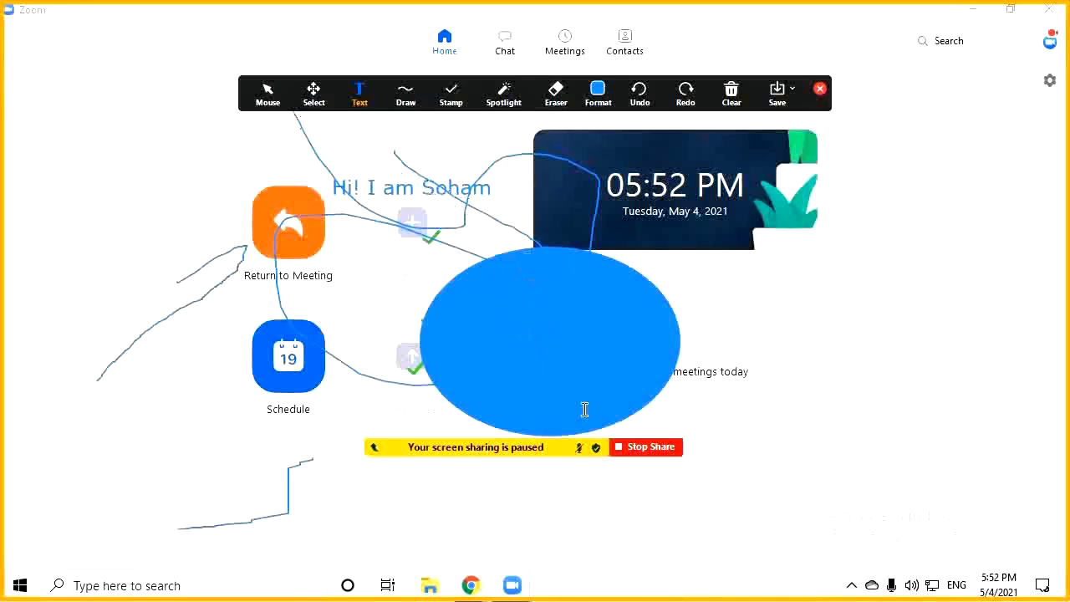
left_click(598, 92)
left_click(607, 139)
Start another text box near the top reading 'Hell'
left_click(405, 132)
type("Hell")
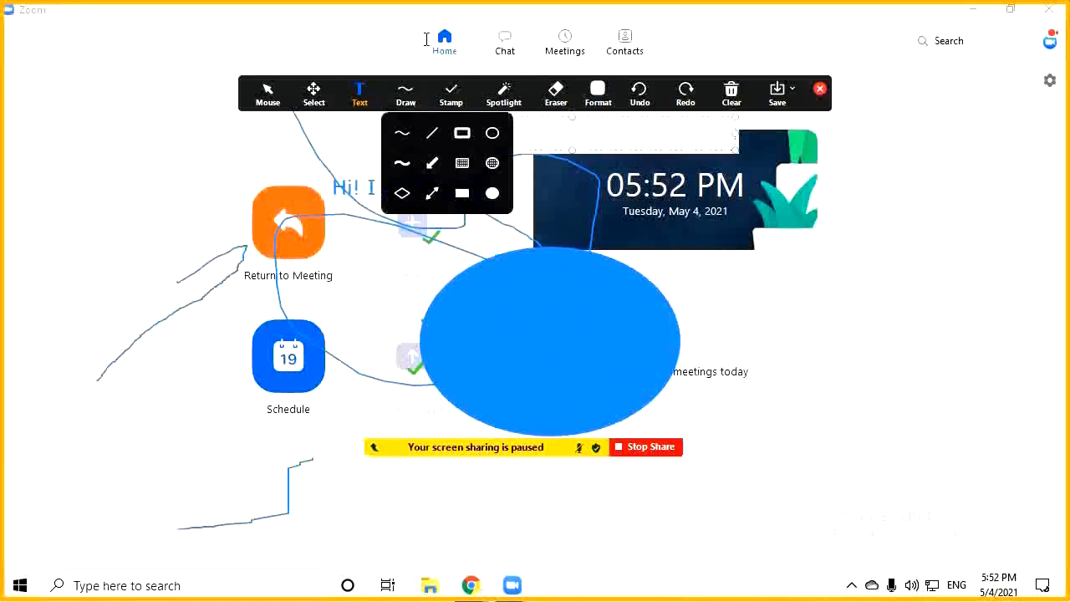
mouse_move(406, 92)
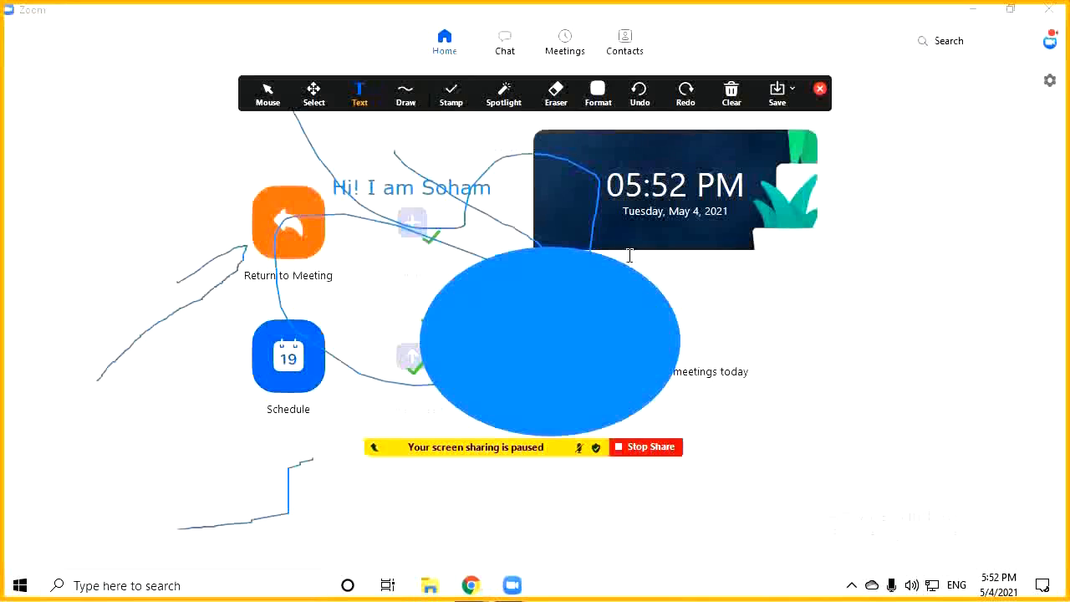
Scribble freehand strokes over the clock, switching the pen colour to white
left_click(402, 133)
mouse_move(680, 199)
left_mouse_down()
mouse_move(661, 167)
mouse_move(596, 167)
left_mouse_up()
left_click(598, 92)
left_click(597, 135)
mouse_move(692, 161)
left_mouse_down()
mouse_move(744, 146)
mouse_move(586, 230)
mouse_move(786, 234)
left_mouse_up()
mouse_move(648, 280)
left_mouse_down()
mouse_move(747, 247)
mouse_move(746, 132)
mouse_move(619, 167)
mouse_move(595, 188)
left_mouse_up()
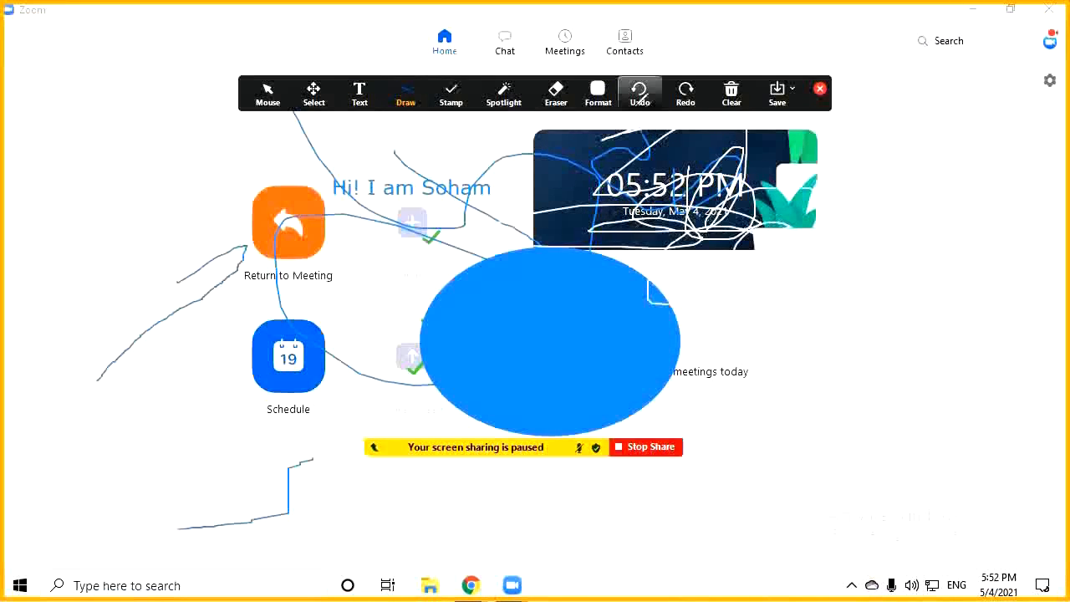
Undo every annotation until the screen is clean, then bring up the Clear options
left_click(639, 92)
left_click(639, 92)
left_click(639, 92)
left_click(639, 92)
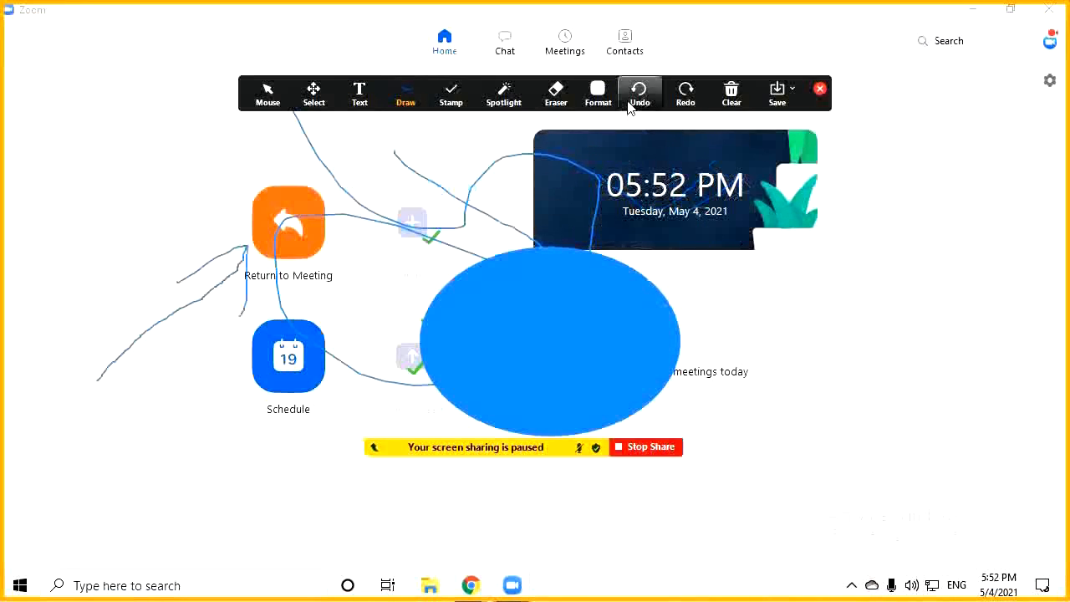
left_click(639, 92)
left_click(639, 92)
left_click(639, 92)
left_click(639, 92)
left_click(630, 105)
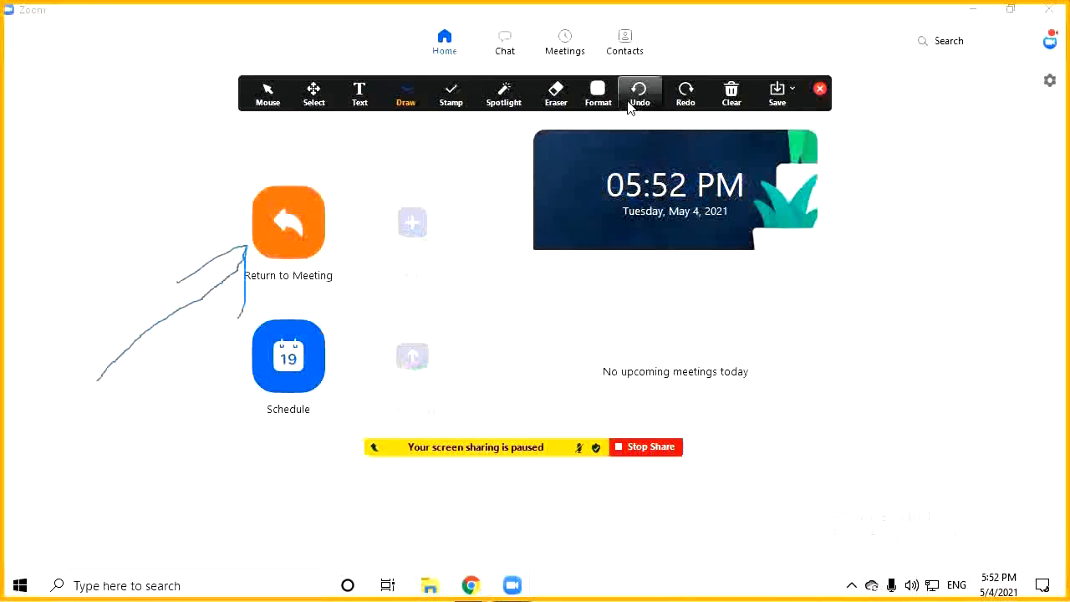
left_click(630, 106)
left_click(630, 105)
left_click(719, 99)
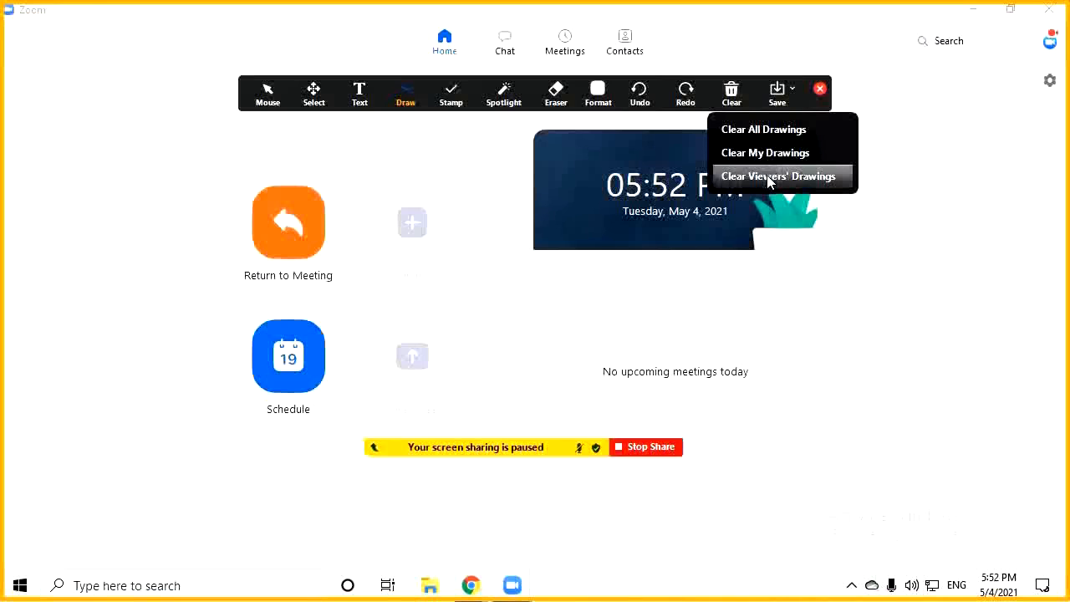
Clear viewers' drawings, save the shared screen as a PNG, and show it in its folder
left_click(767, 175)
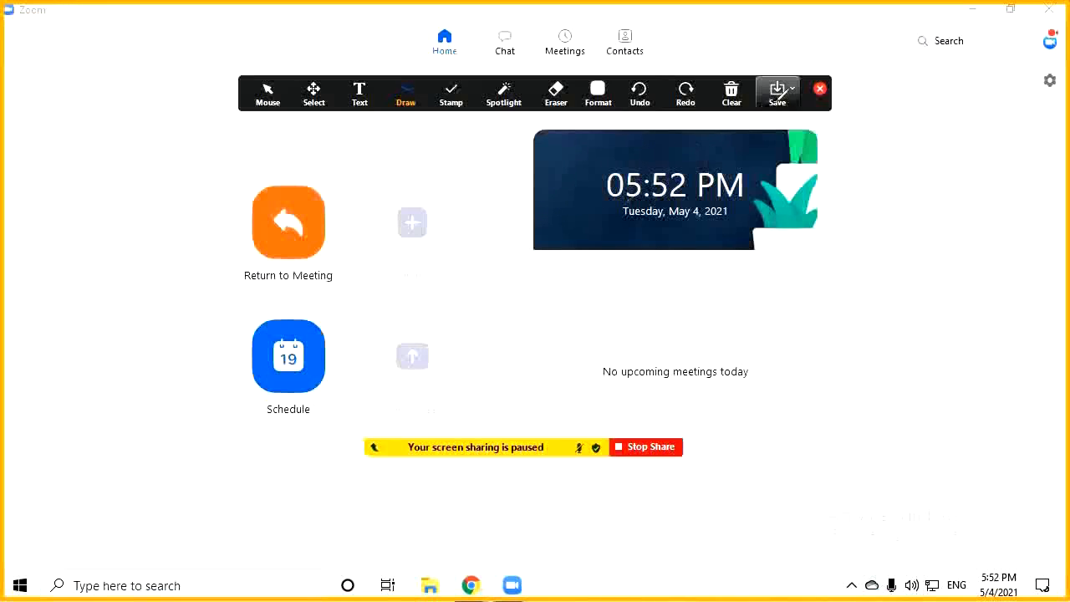
left_click(778, 96)
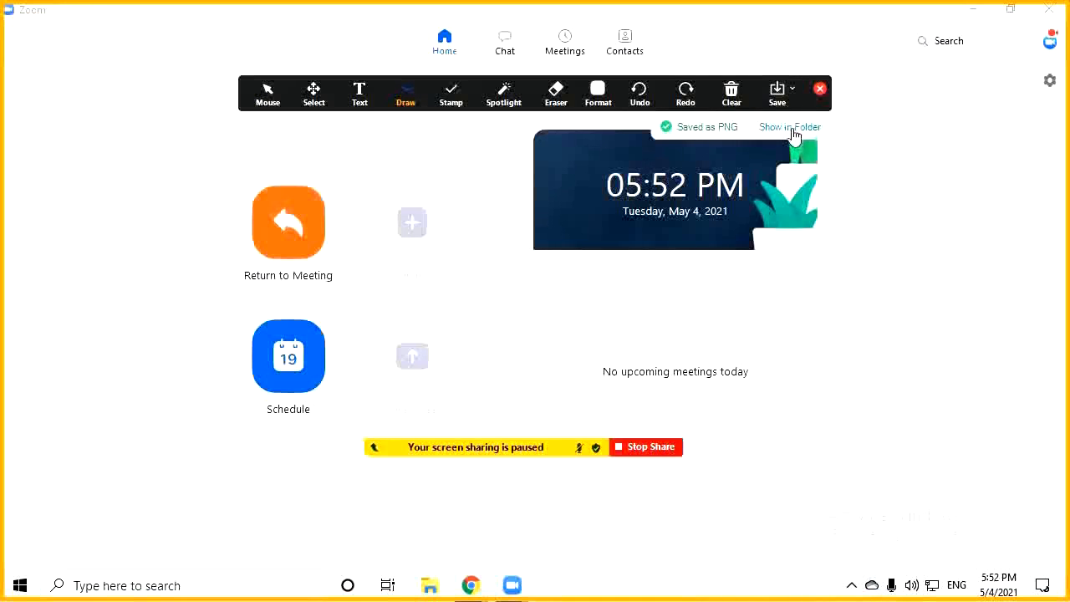
left_click(795, 136)
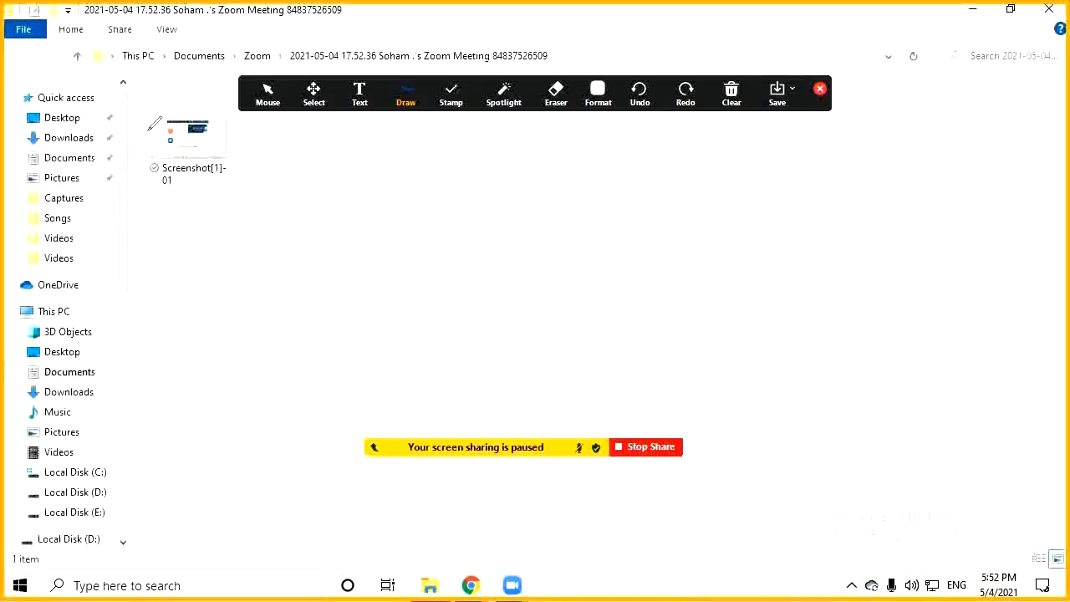
View Screenshot[1]-01 in Photos, close it, and stop sharing the screen
left_click(821, 89)
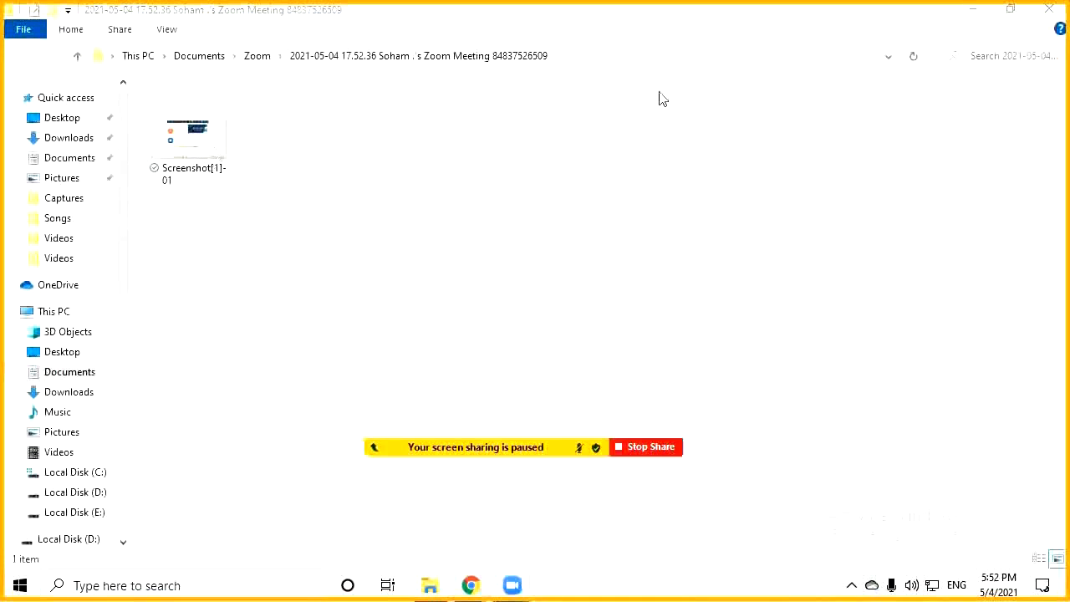
left_click(182, 131)
double_click(182, 131)
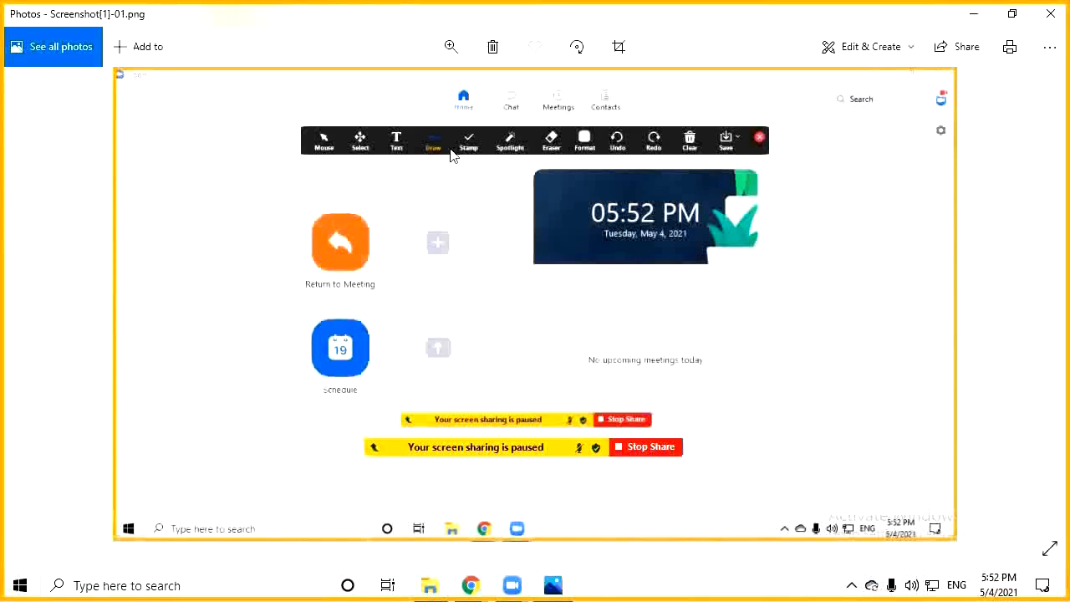
left_click(1045, 12)
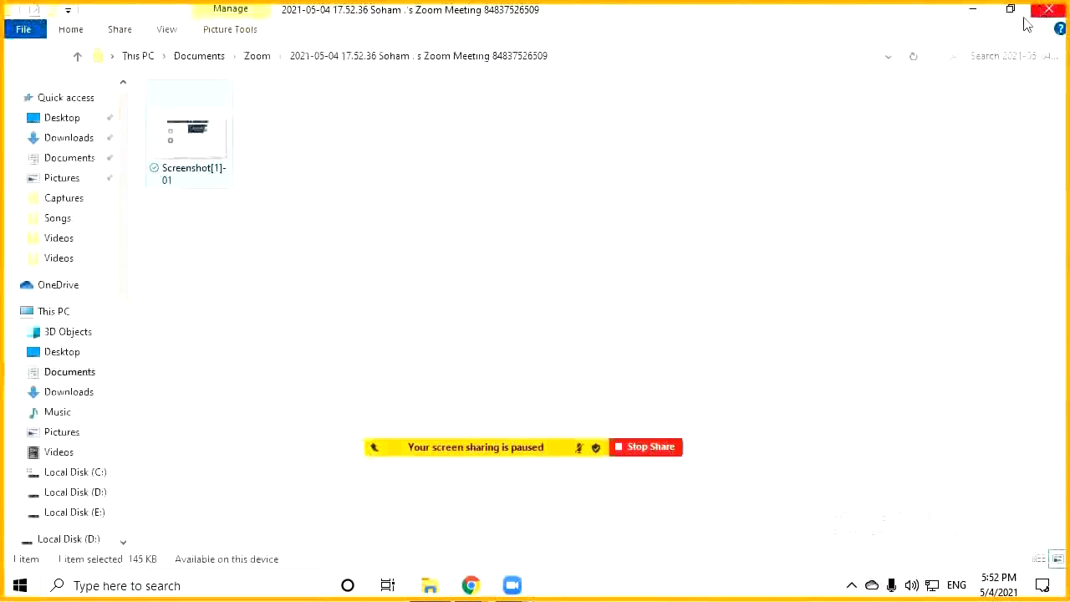
left_click(629, 448)
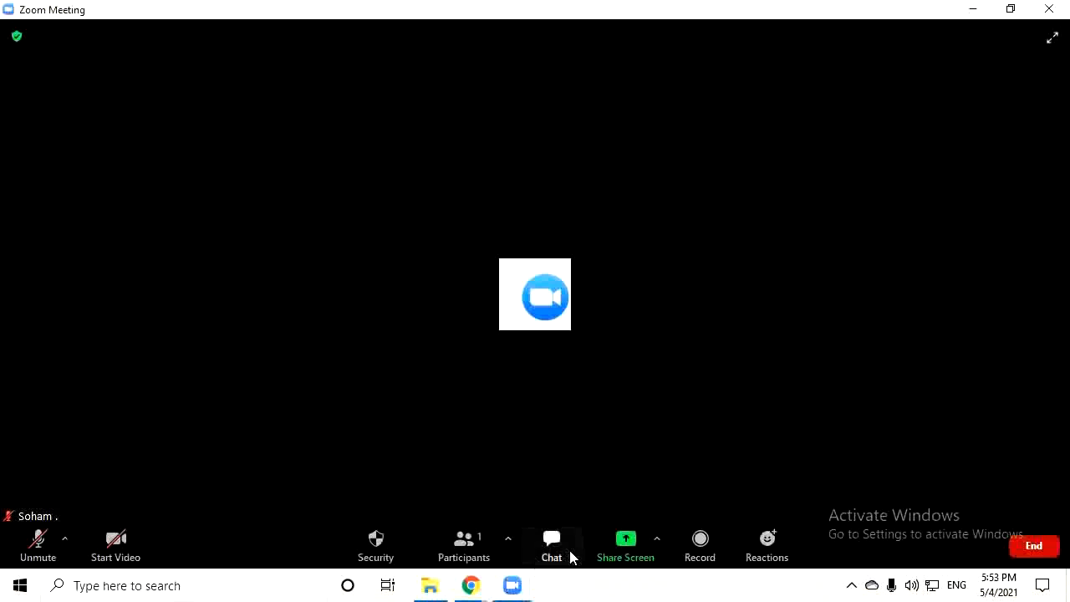
Record the meeting without audio, then pause and resume the recording
left_click(700, 543)
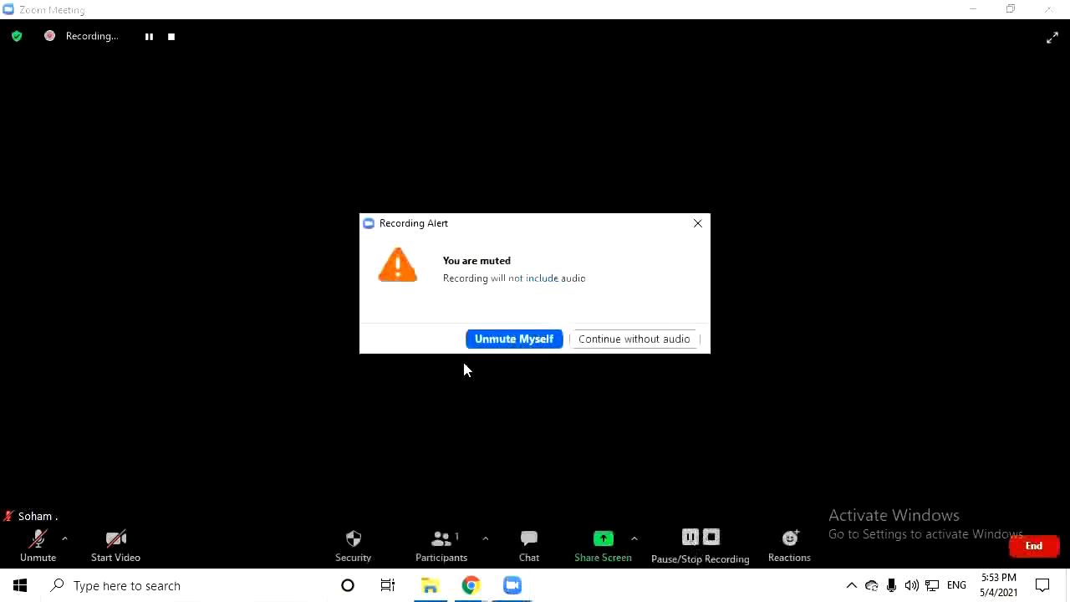
left_click(603, 346)
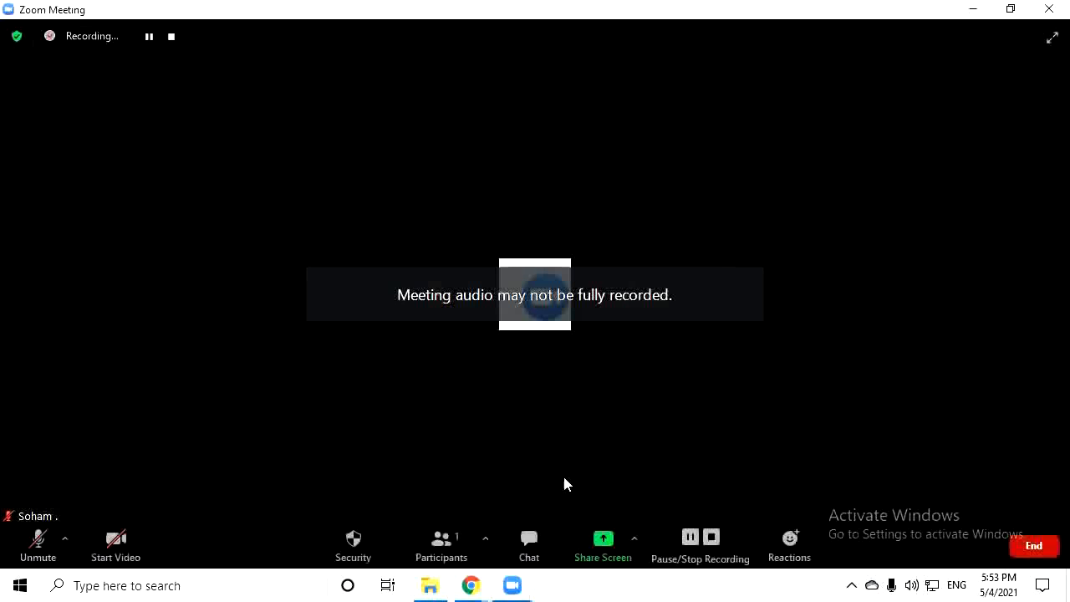
left_click(691, 537)
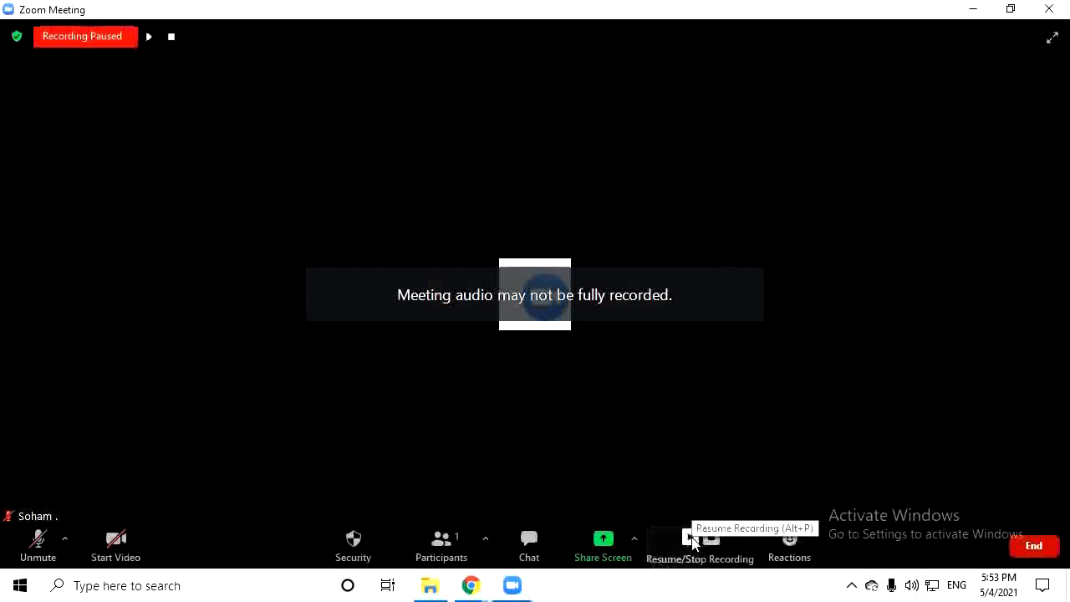
left_click(690, 537)
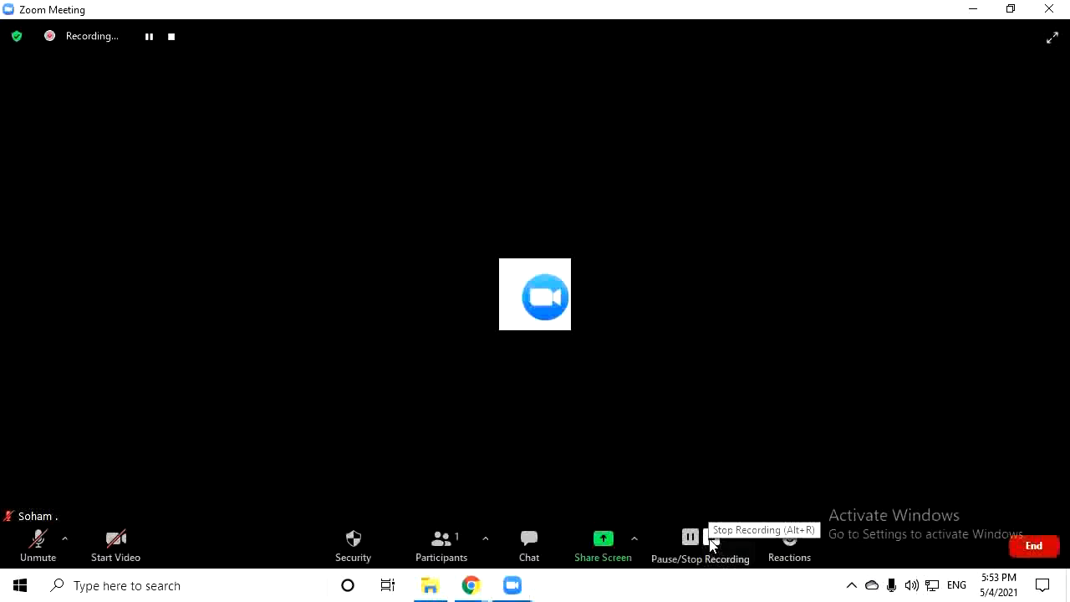
Send a clap reaction, dismiss the reactions list, and stop recording
left_click(777, 552)
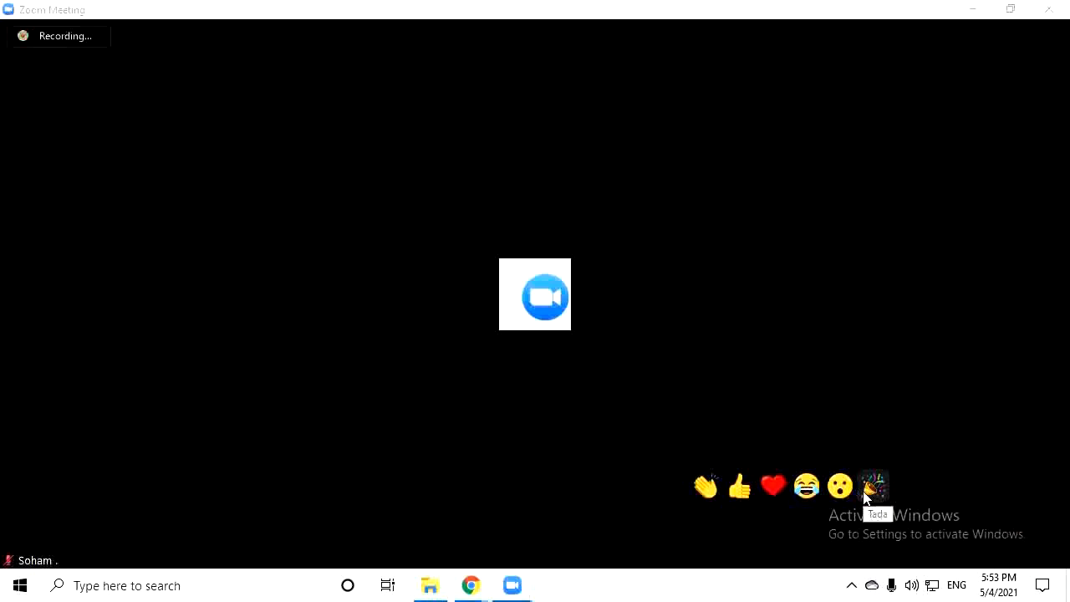
left_click(709, 500)
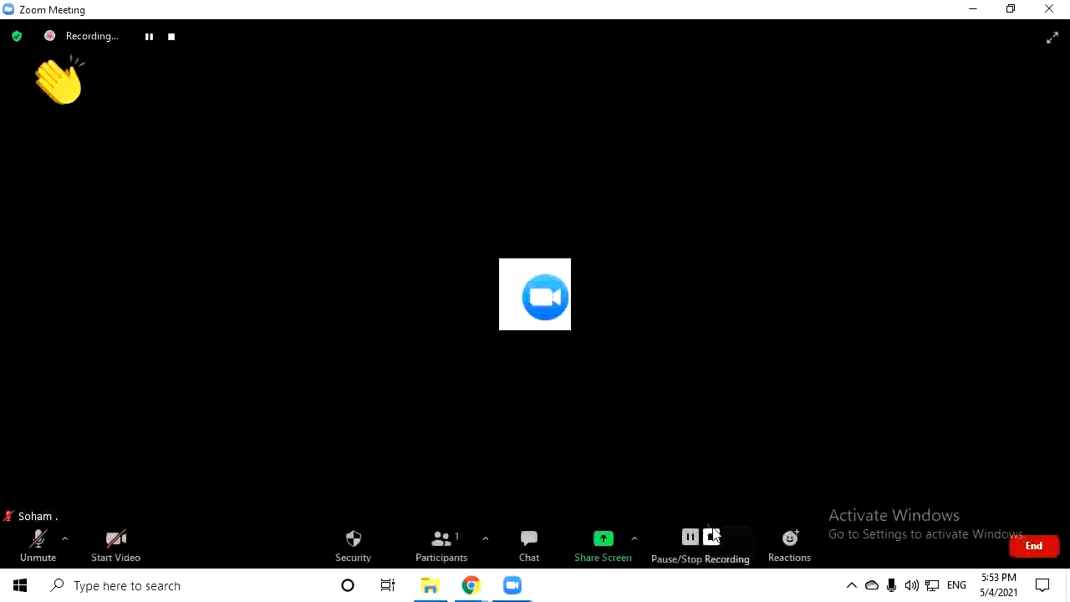
left_click(790, 542)
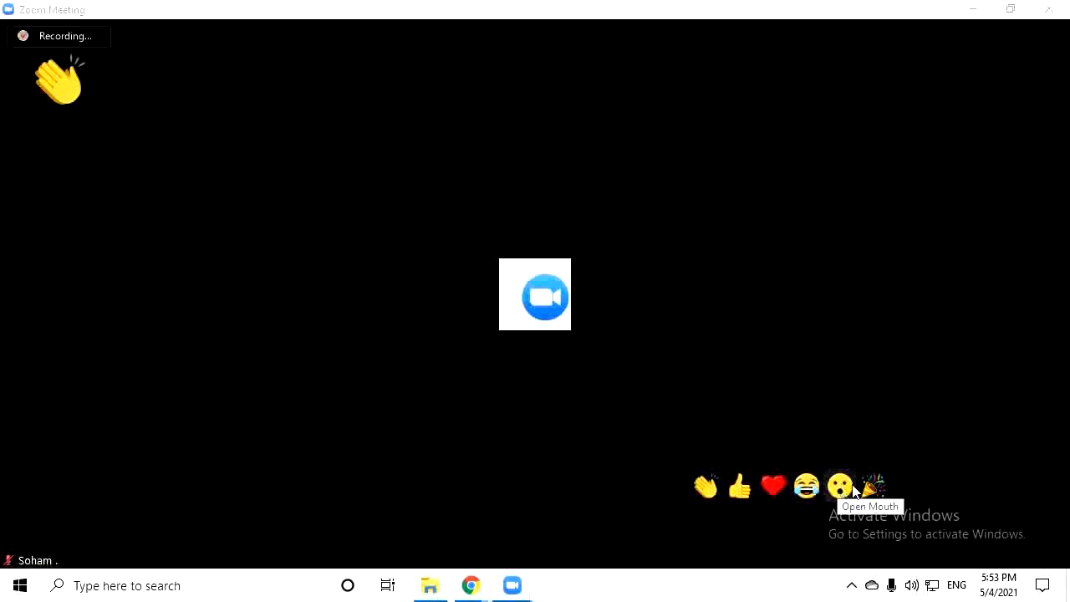
left_click(140, 154)
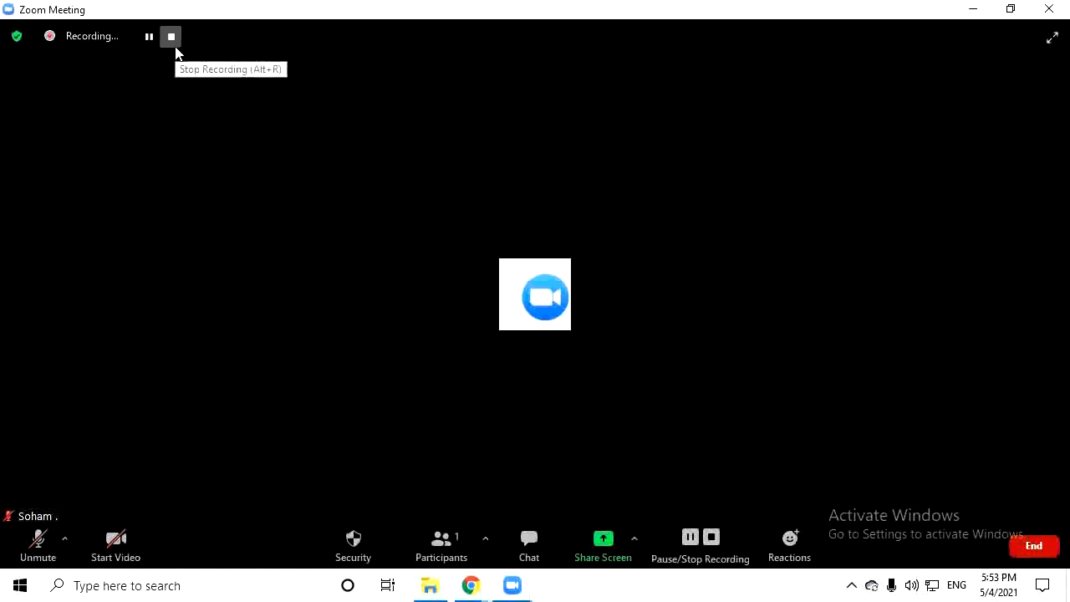
left_click(1034, 545)
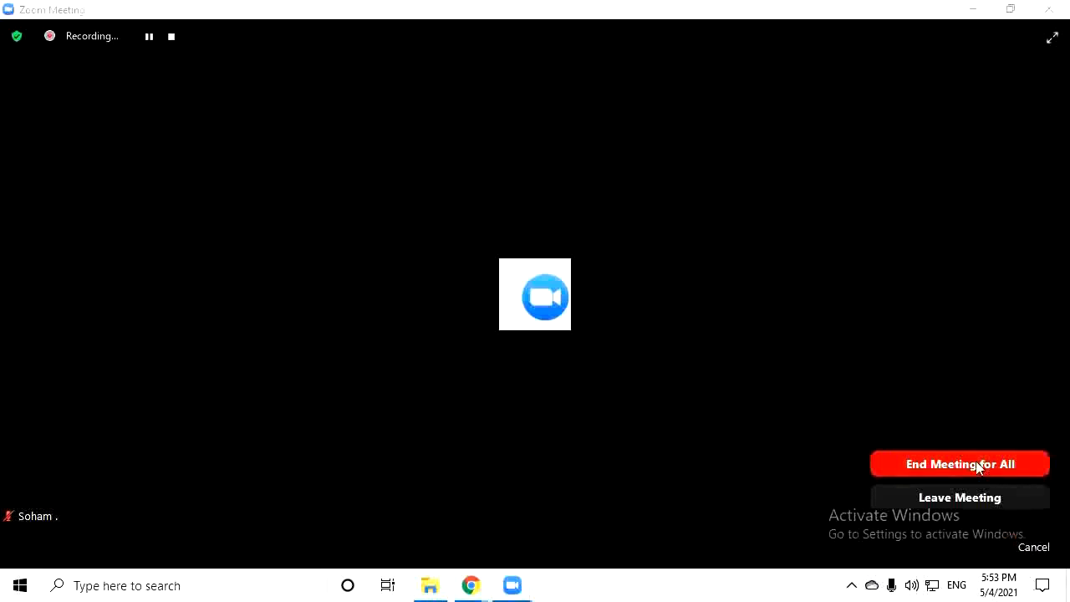
Go to Documents > Zoom in File Explorer, open the meeting folder, and maximize the window
left_click(977, 466)
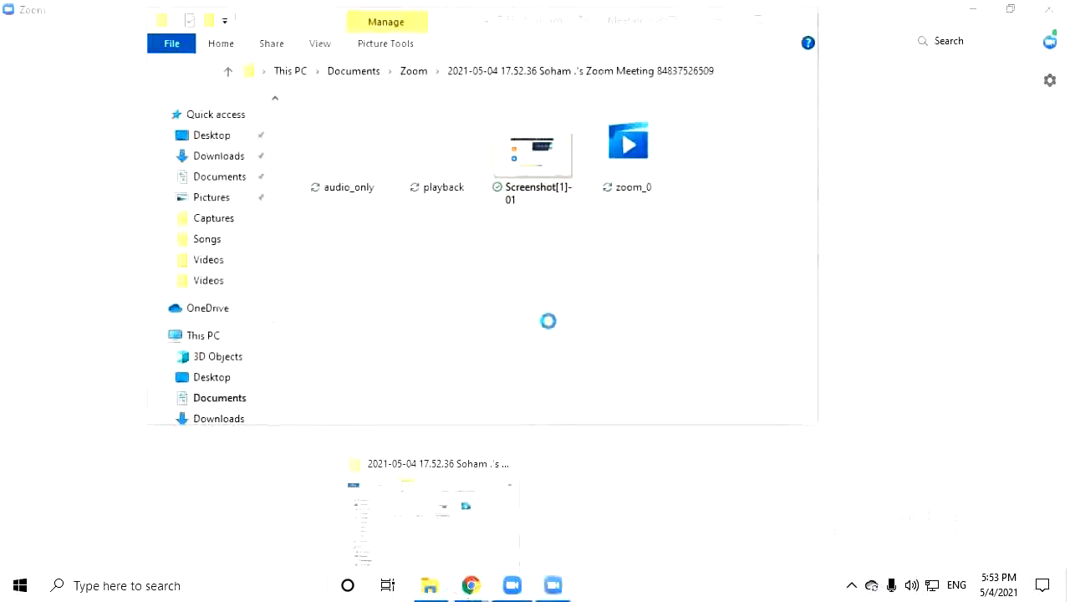
mouse_move(430, 585)
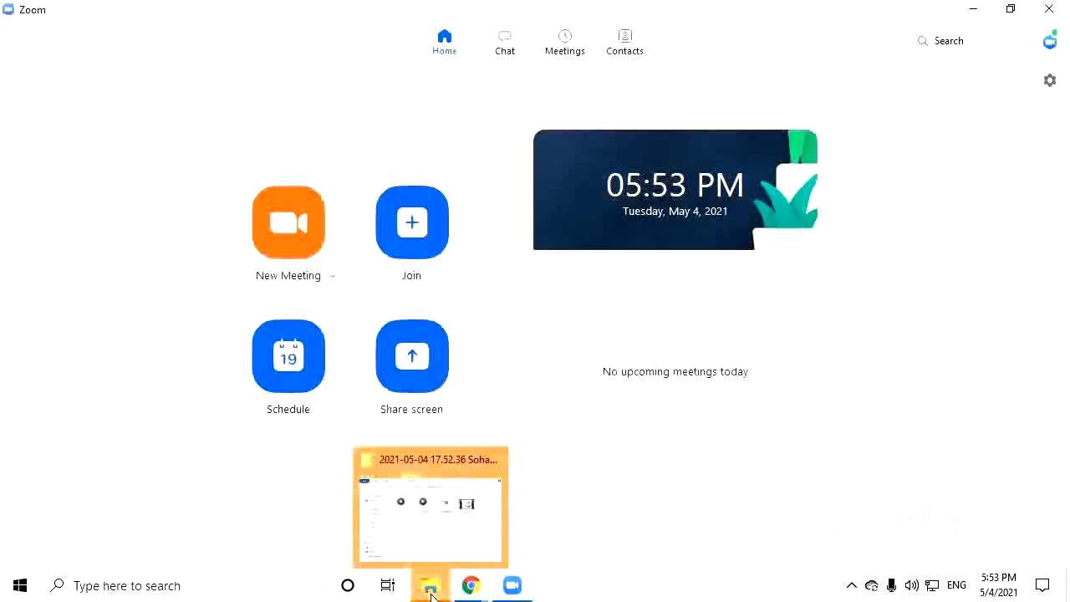
left_click(421, 506)
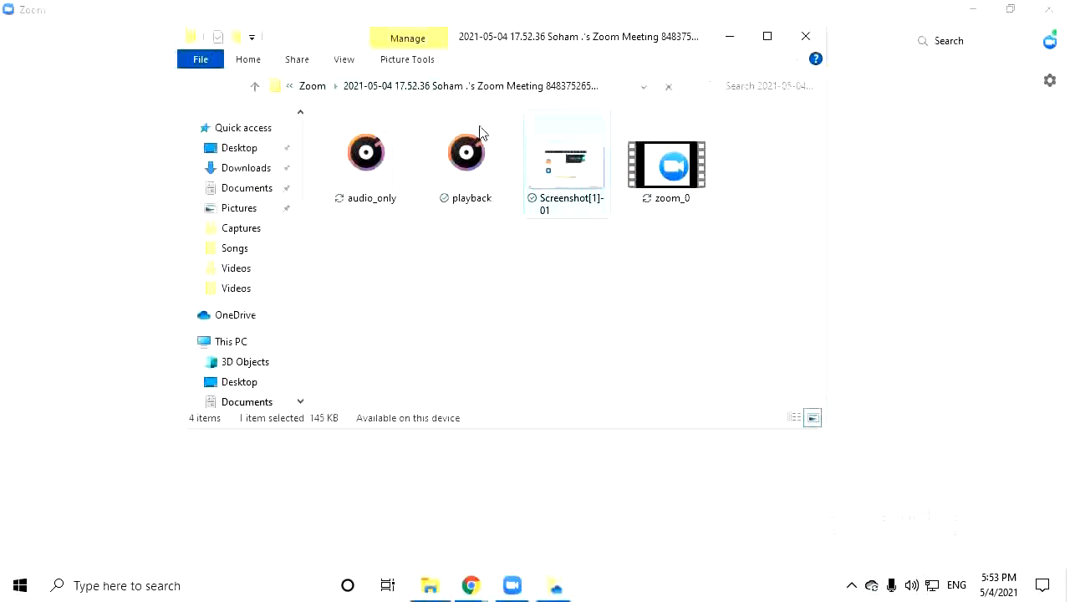
left_click(315, 87)
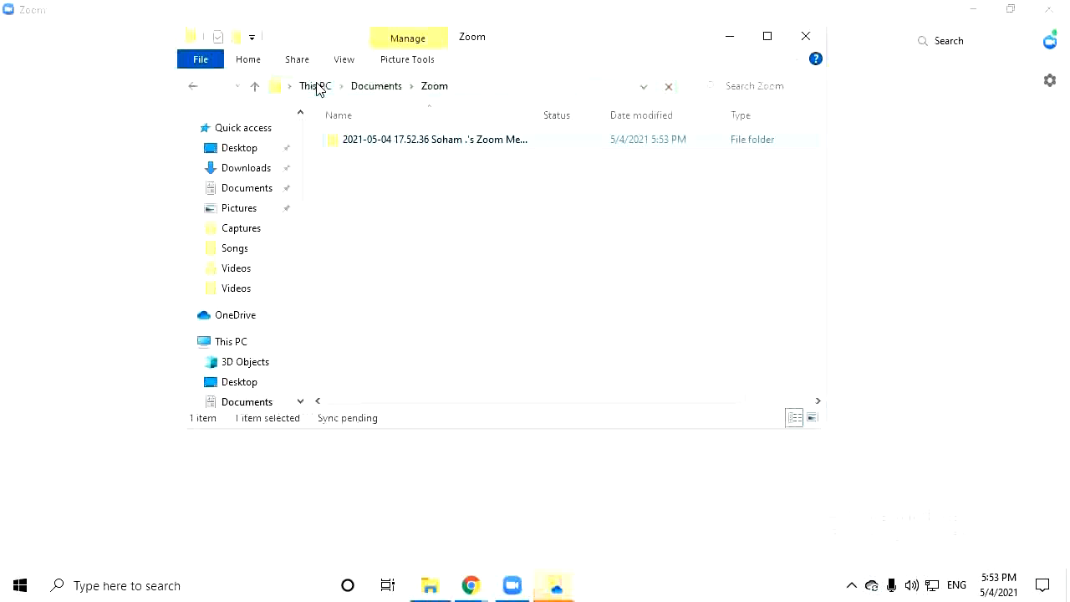
left_click(373, 87)
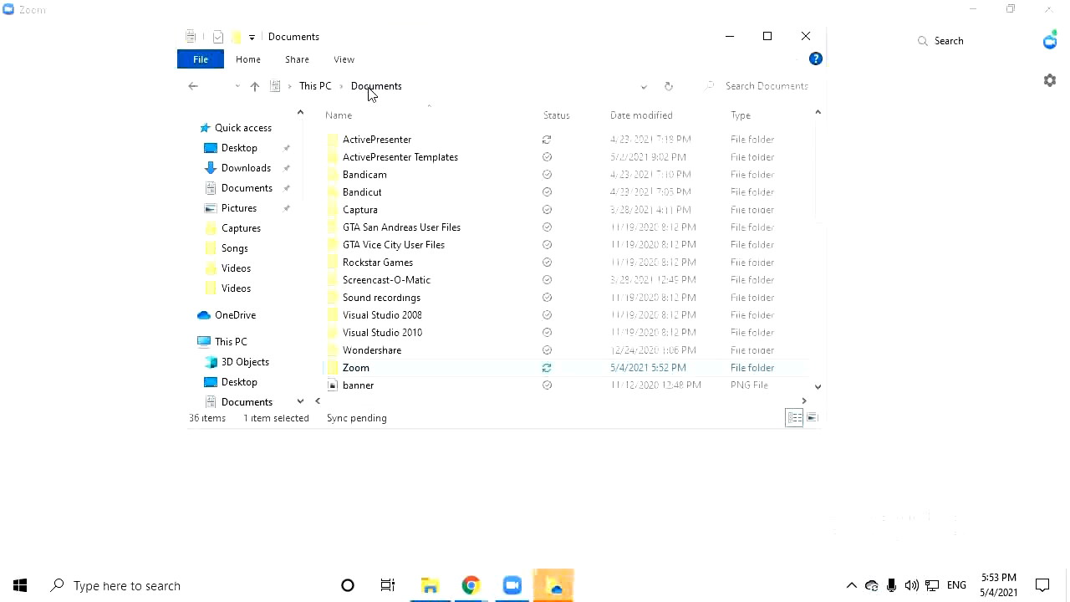
double_click(385, 375)
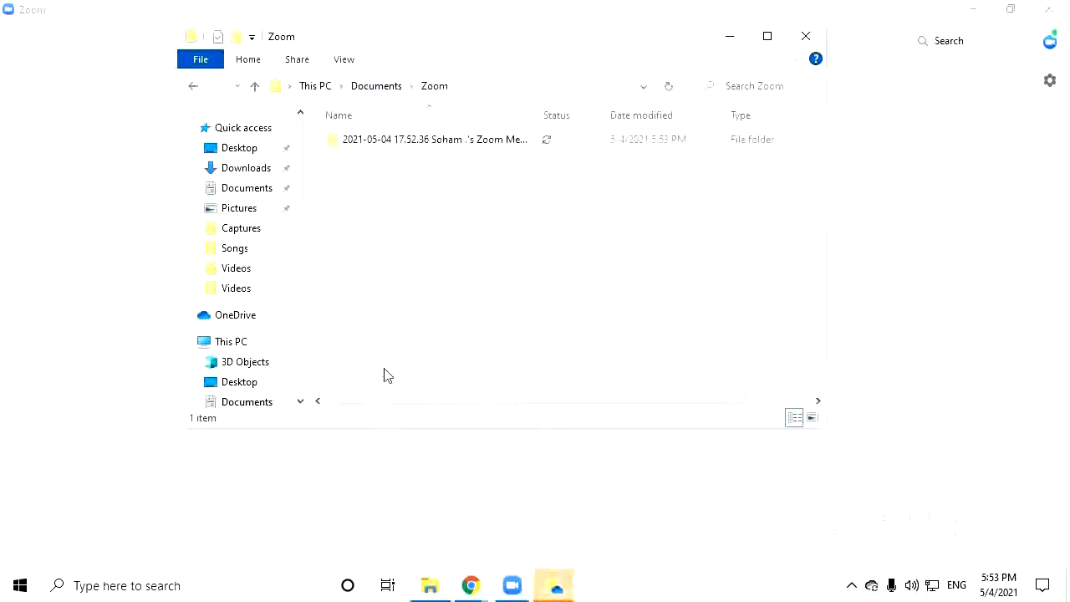
left_click(404, 138)
double_click(404, 138)
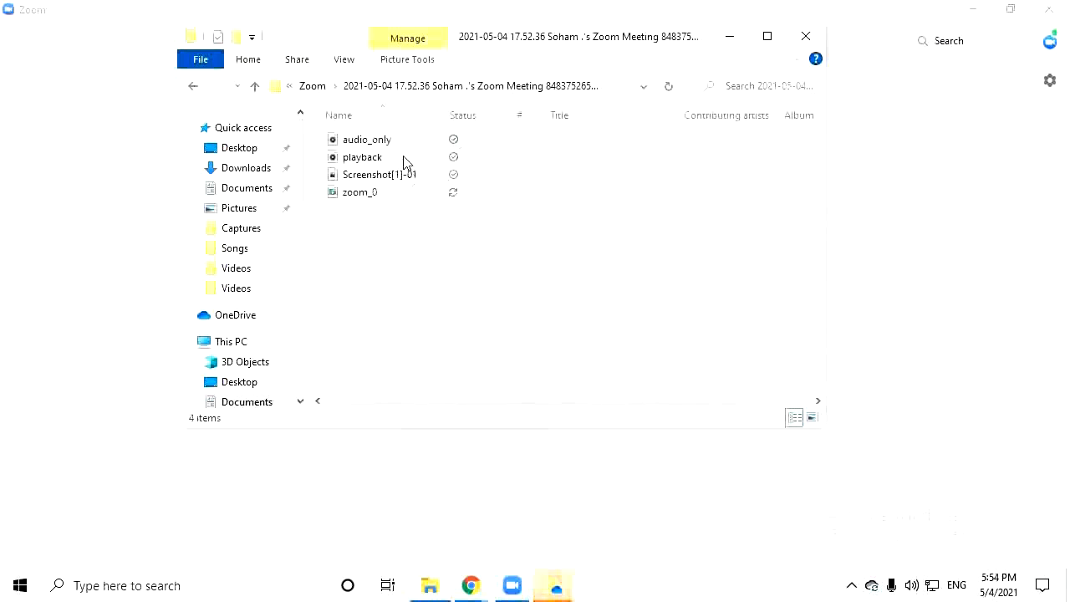
left_click(767, 37)
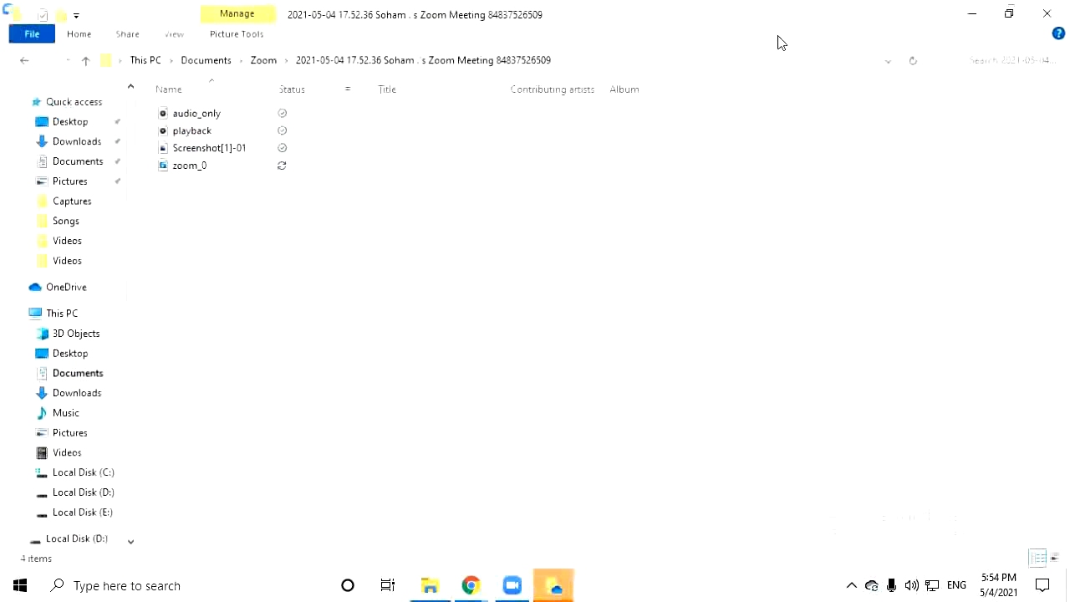
double_click(293, 126)
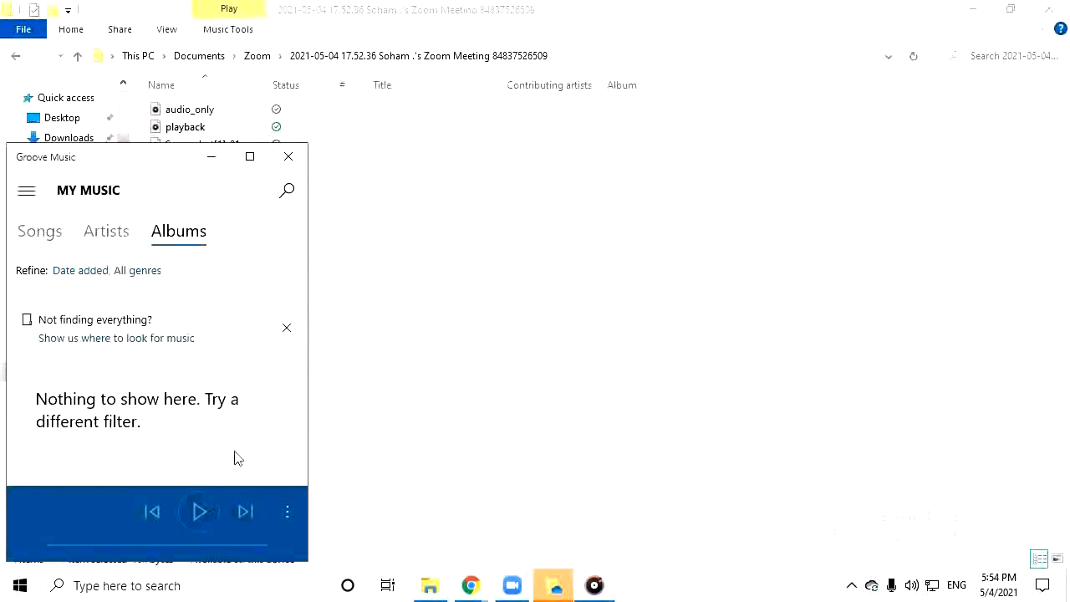
left_click(289, 159)
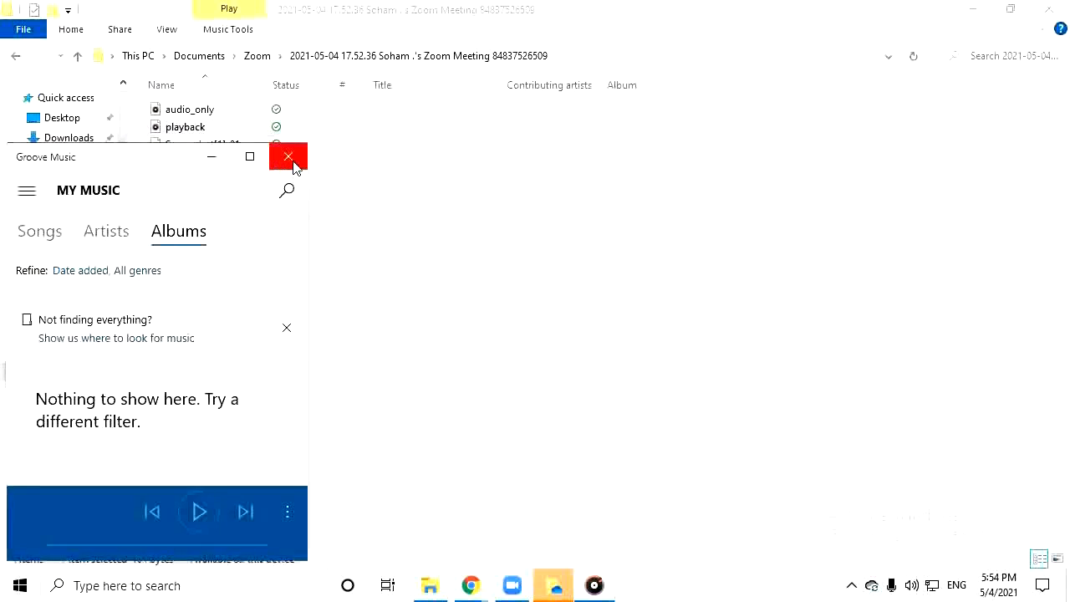
left_click(555, 590)
left_click(472, 370)
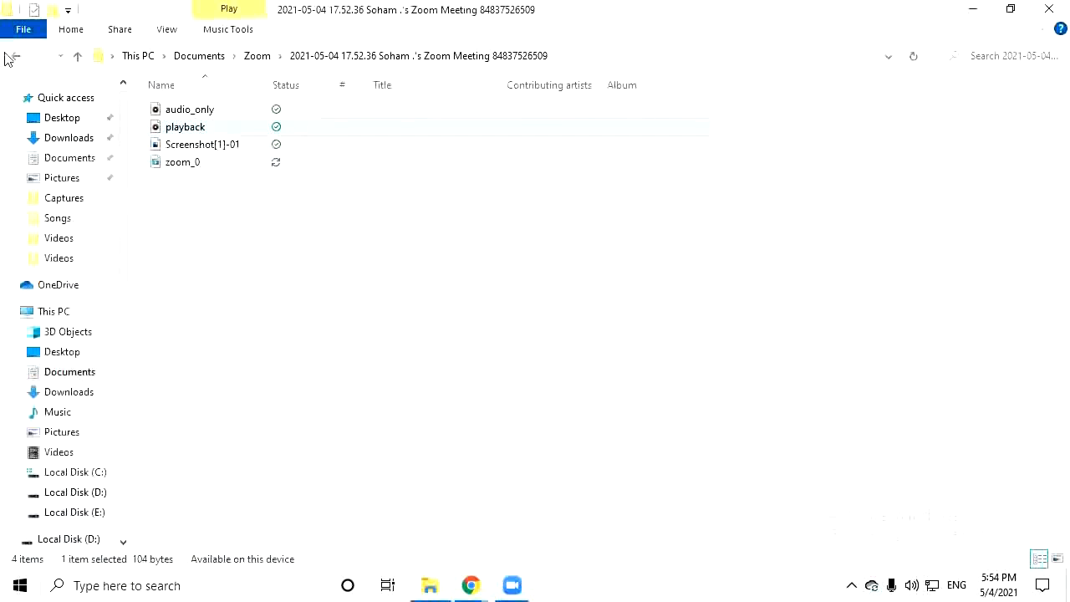
double_click(219, 150)
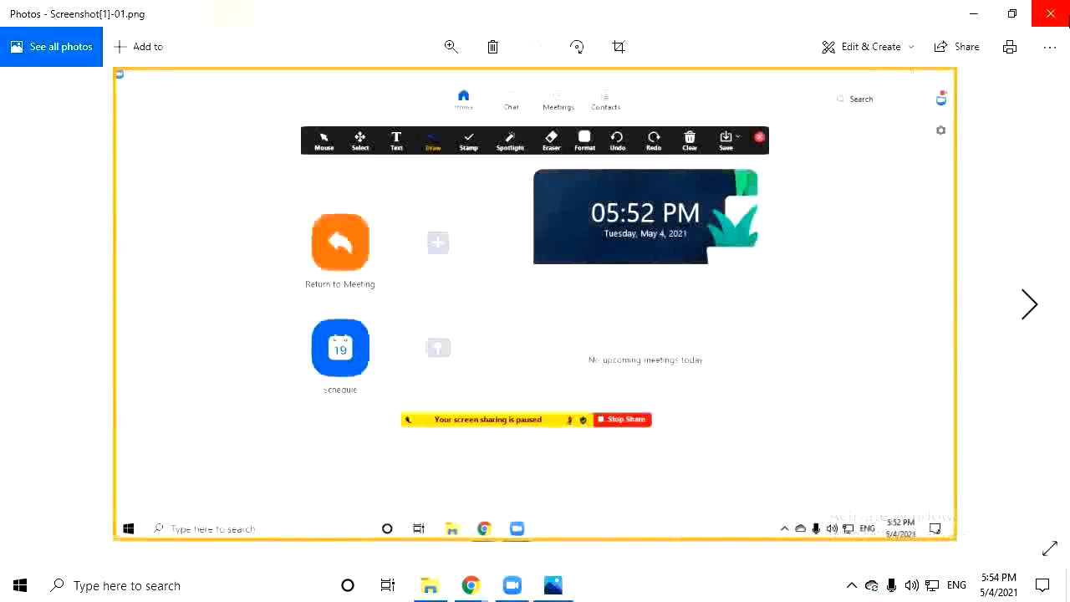
left_click(1055, 13)
double_click(247, 163)
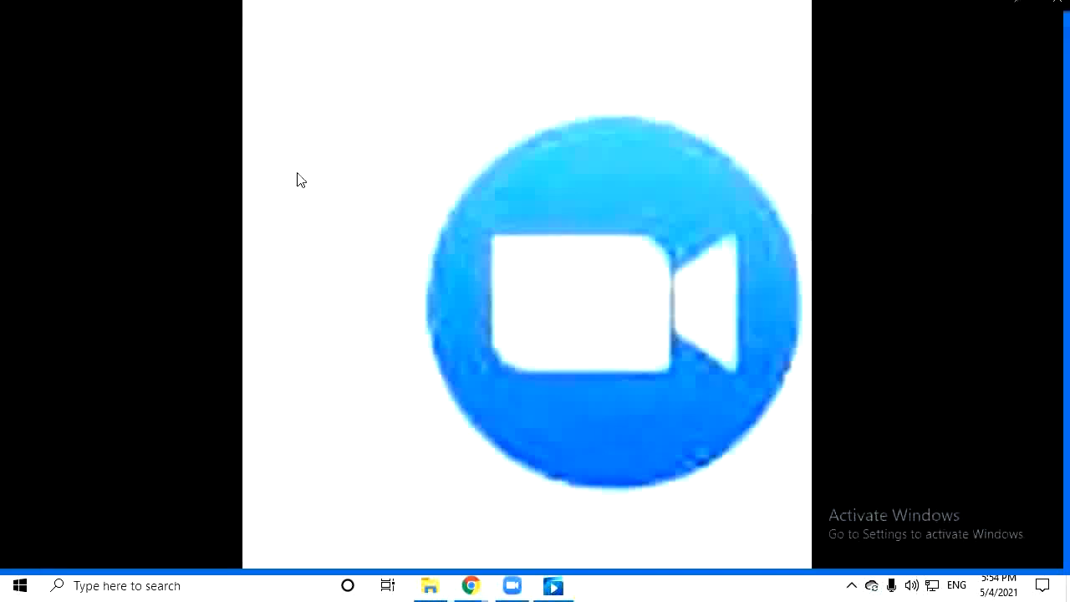
left_click(753, 509)
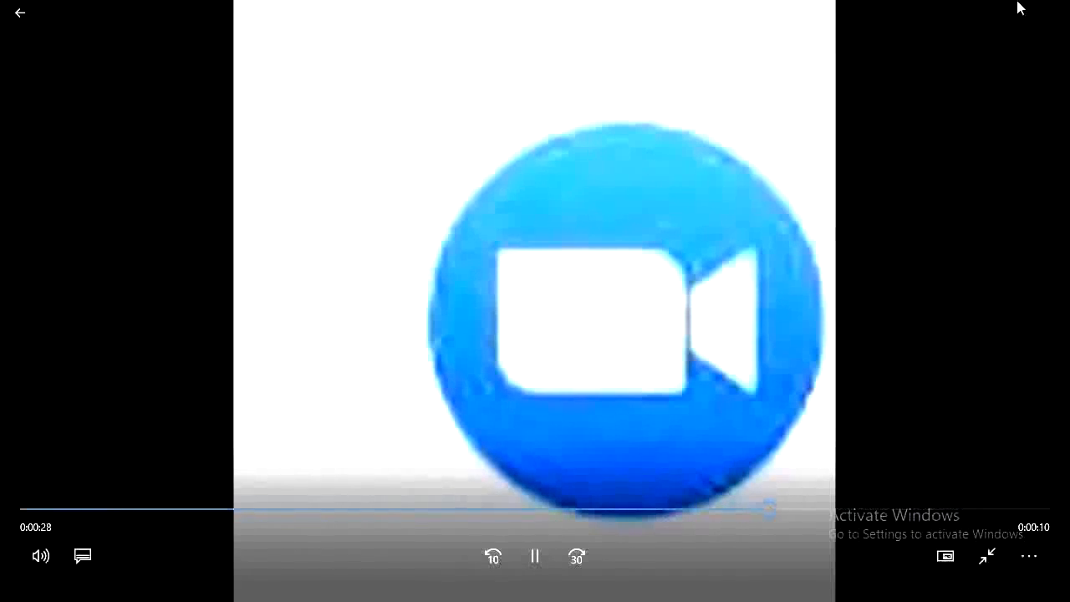
left_click(1050, 10)
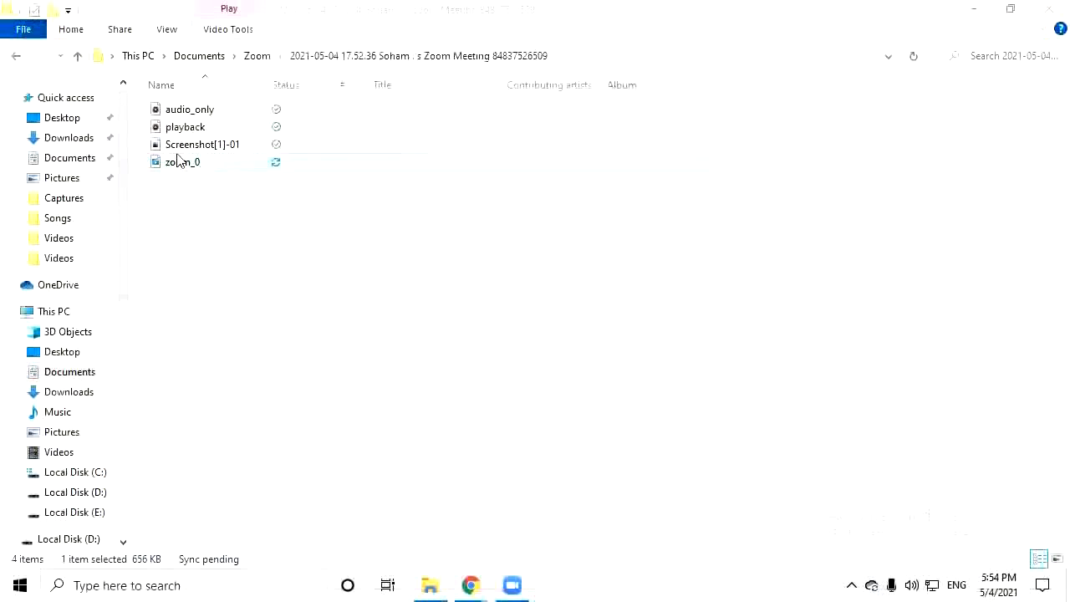
Play audio_only in Groove Music, seek to near the end, close it, and return to Zoom folder
left_click(180, 125)
double_click(179, 110)
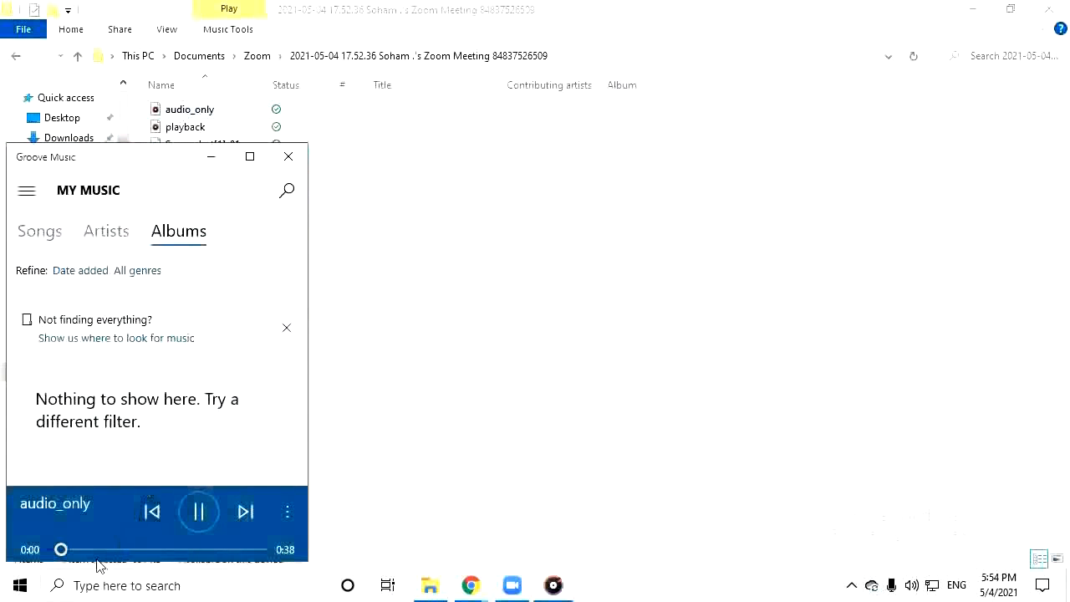
left_click_drag(56, 549, 254, 569)
left_click(253, 549)
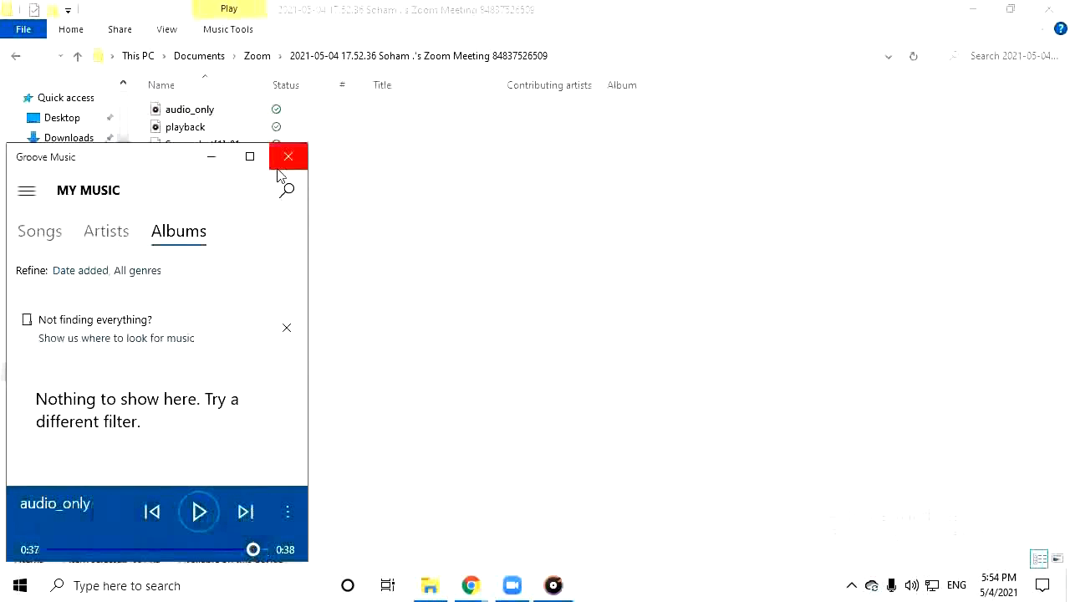
left_click(280, 166)
left_click(249, 61)
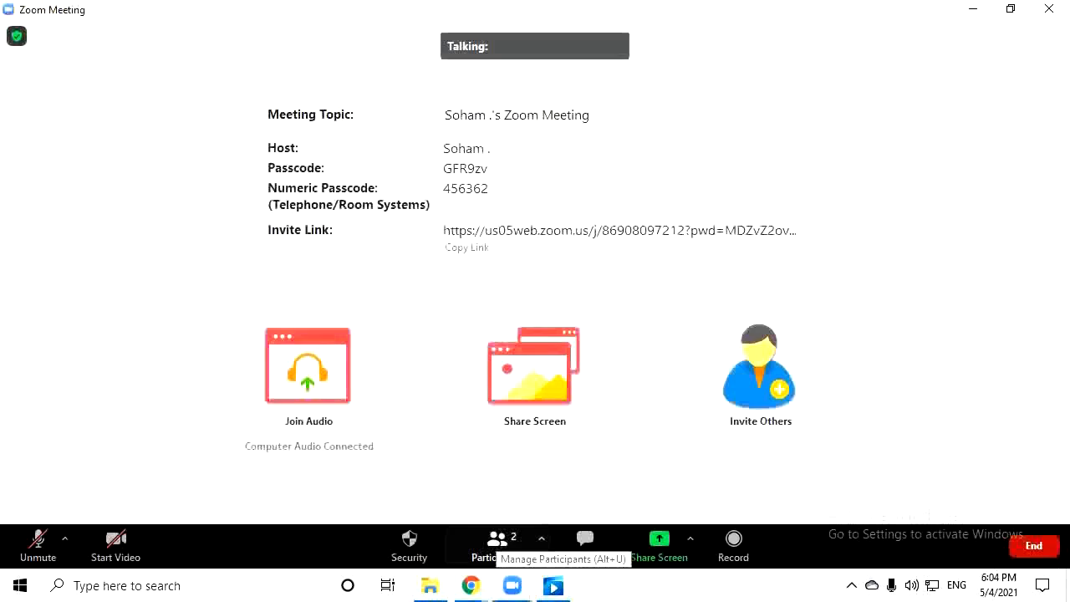
In Participants, open a private chat with the attendee, then close it
left_click(496, 544)
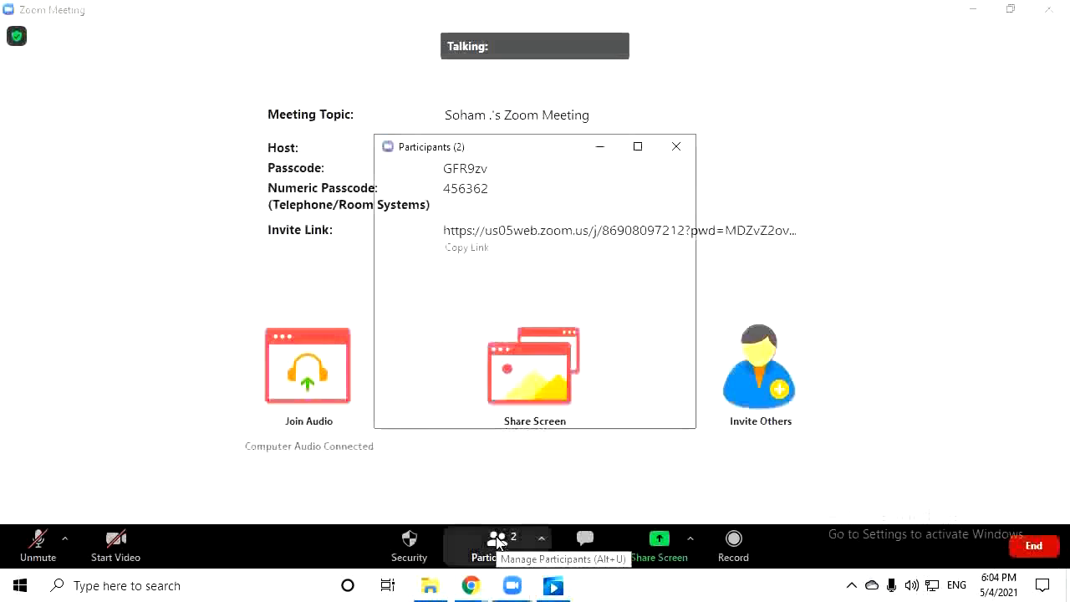
mouse_move(617, 184)
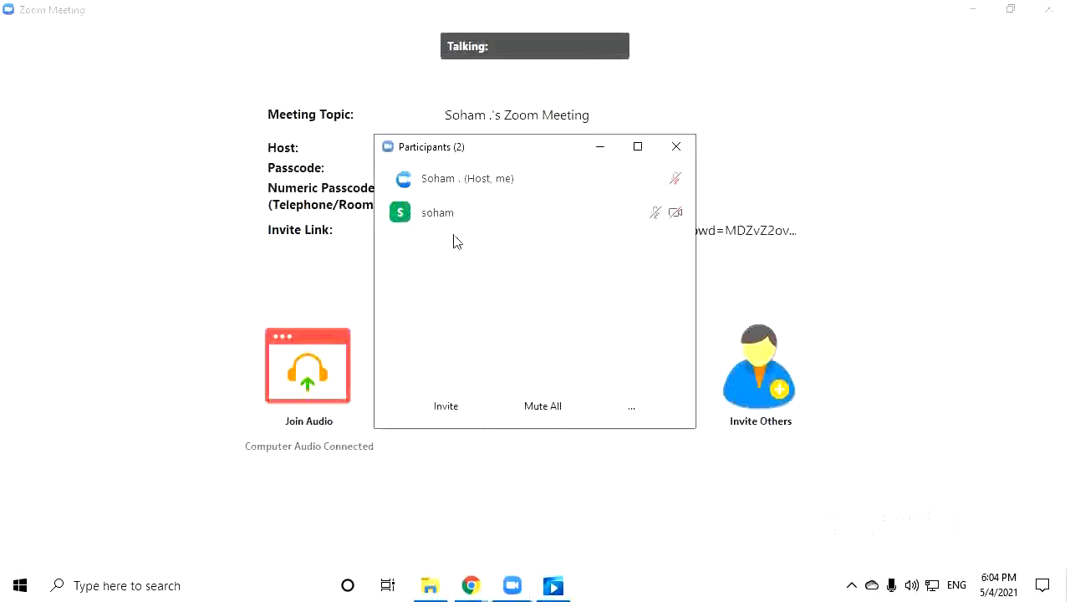
mouse_move(449, 235)
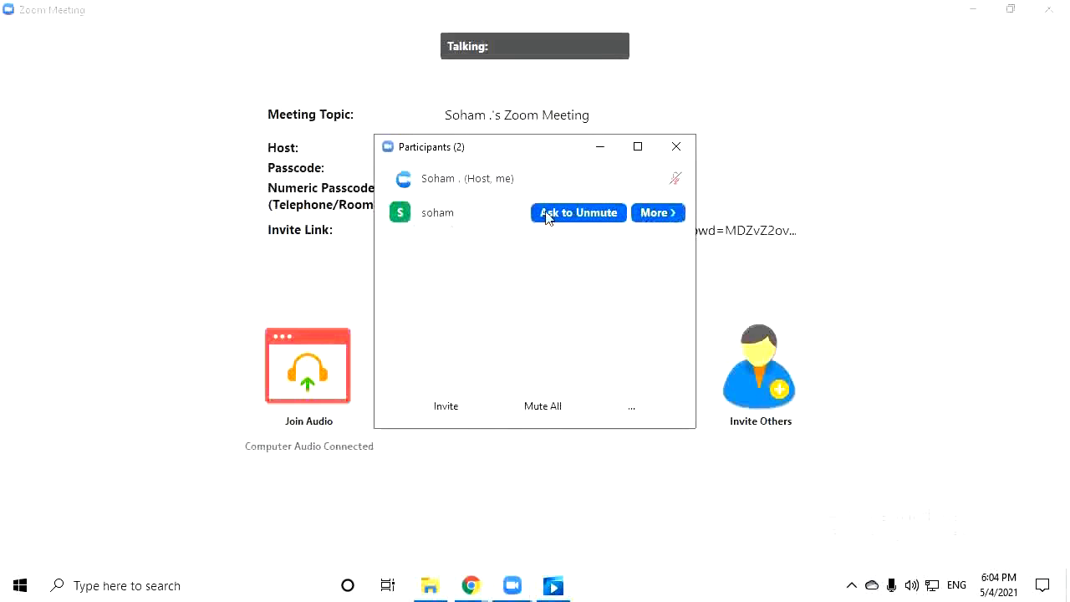
left_click(672, 215)
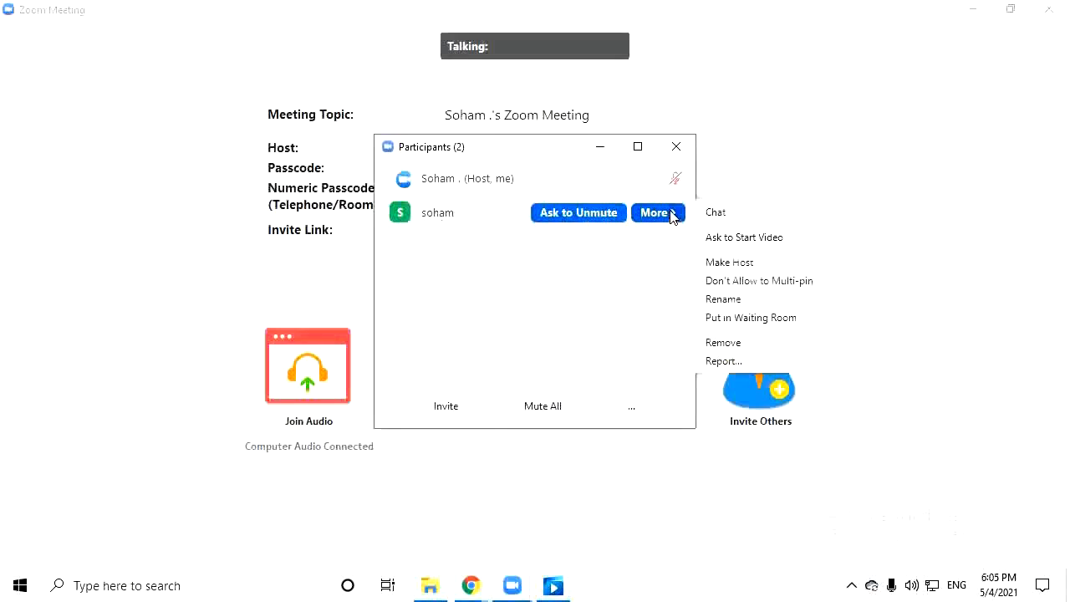
left_click(715, 214)
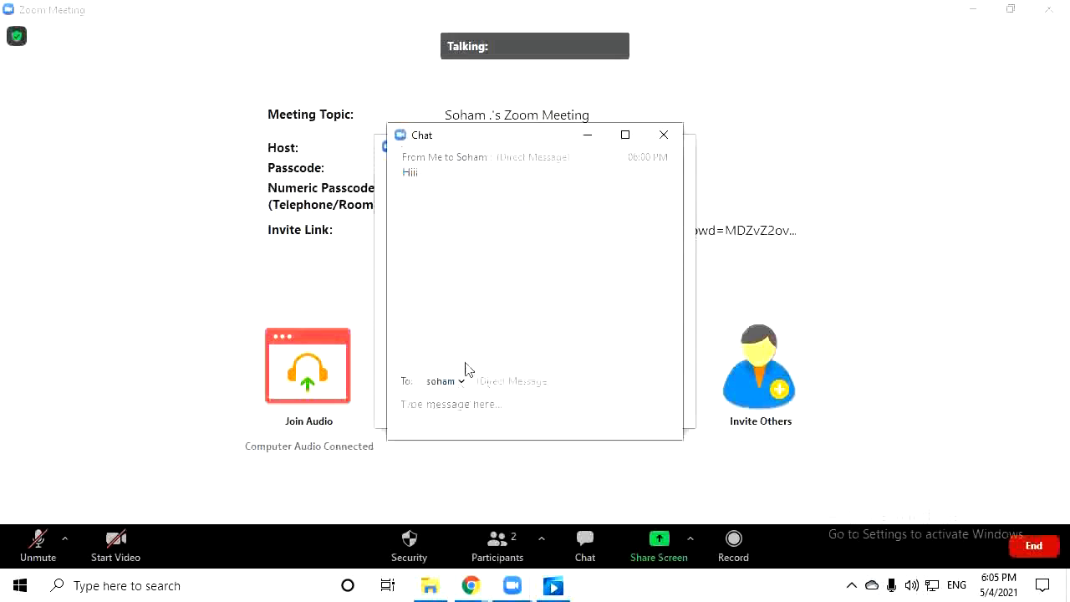
left_click(669, 135)
Ask the attendee to start their video and switch off their multi-pin permission
left_click(662, 212)
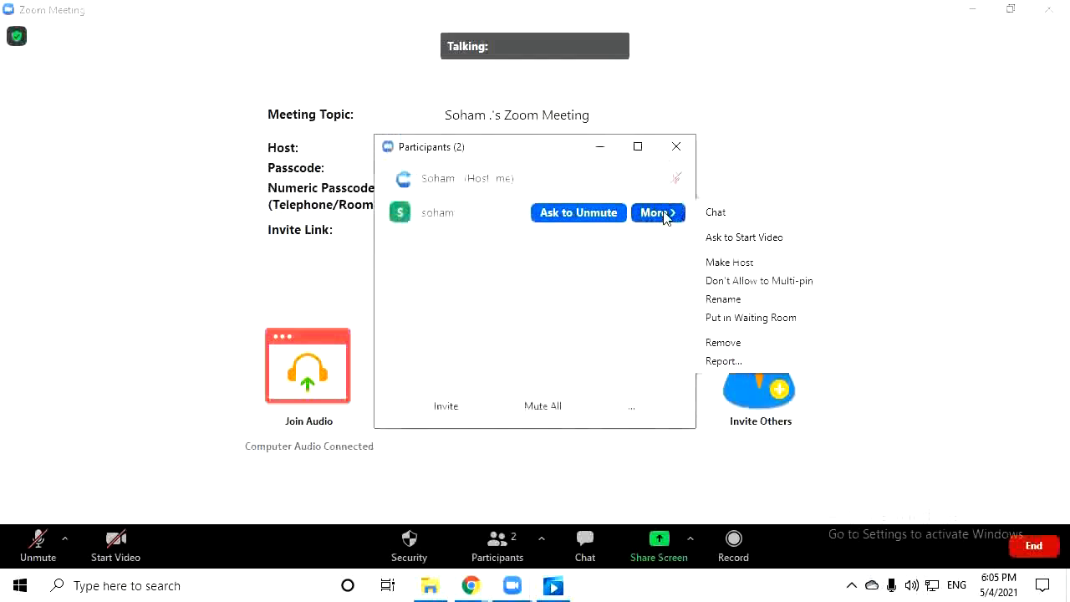
left_click(731, 237)
mouse_move(667, 227)
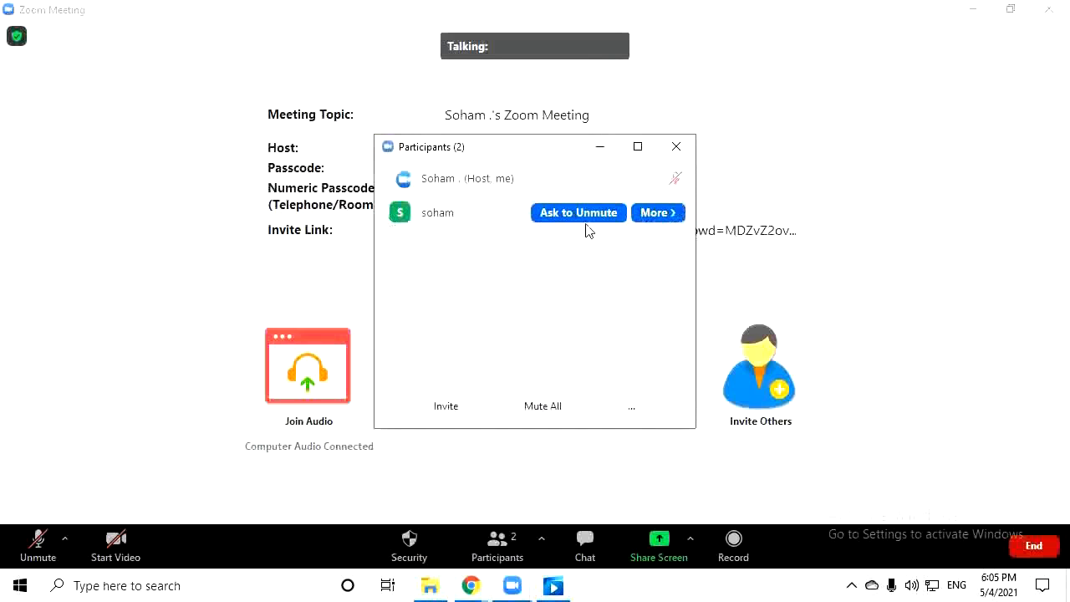
left_click(659, 216)
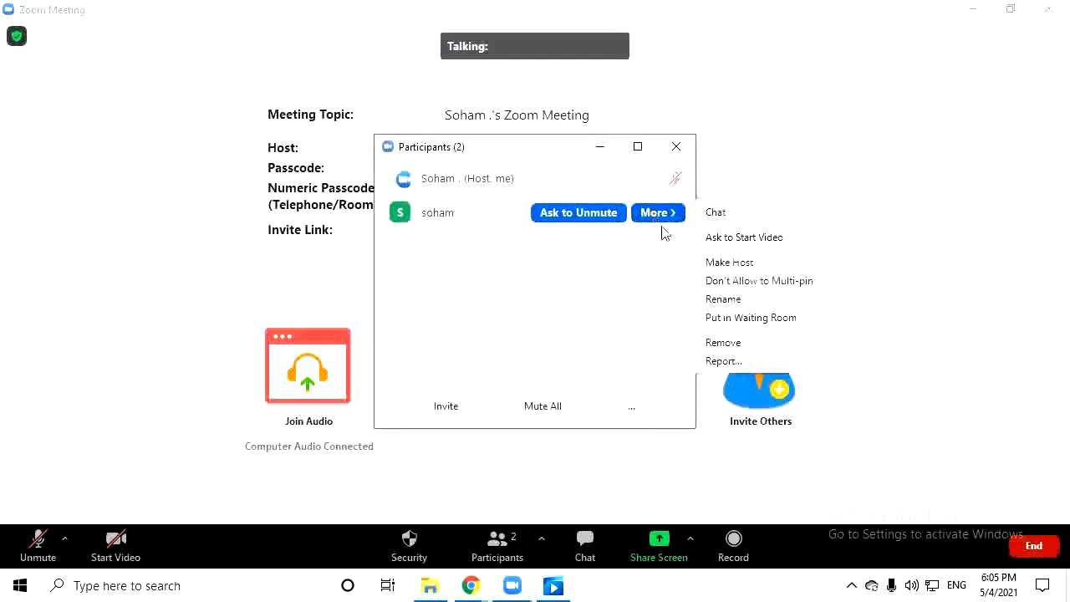
left_click(750, 283)
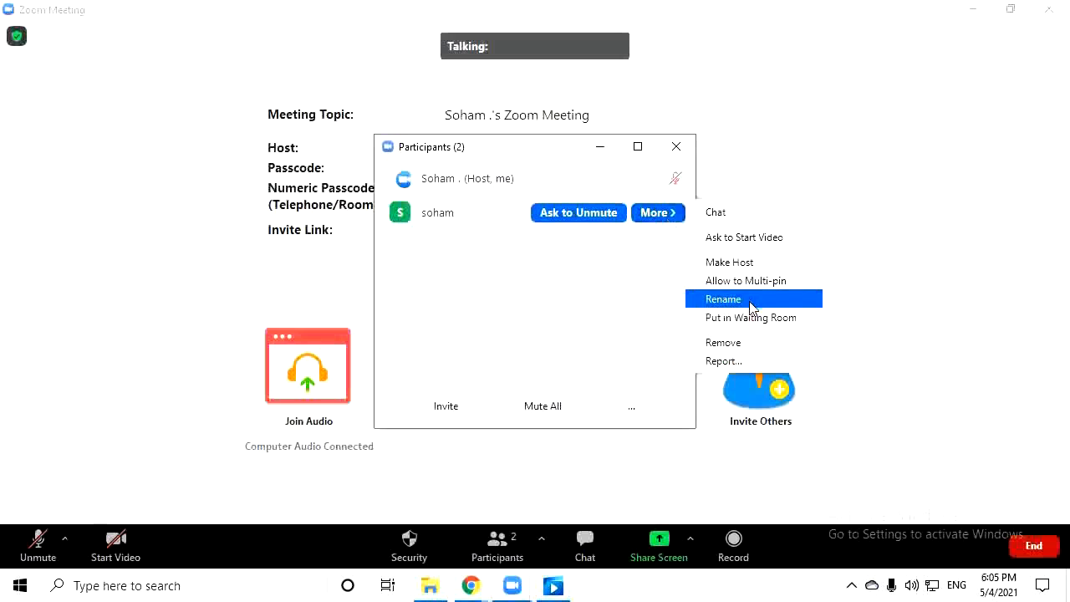
left_click(752, 301)
Confirm the participant's new screen name, then start and cancel removing them
type("Soham")
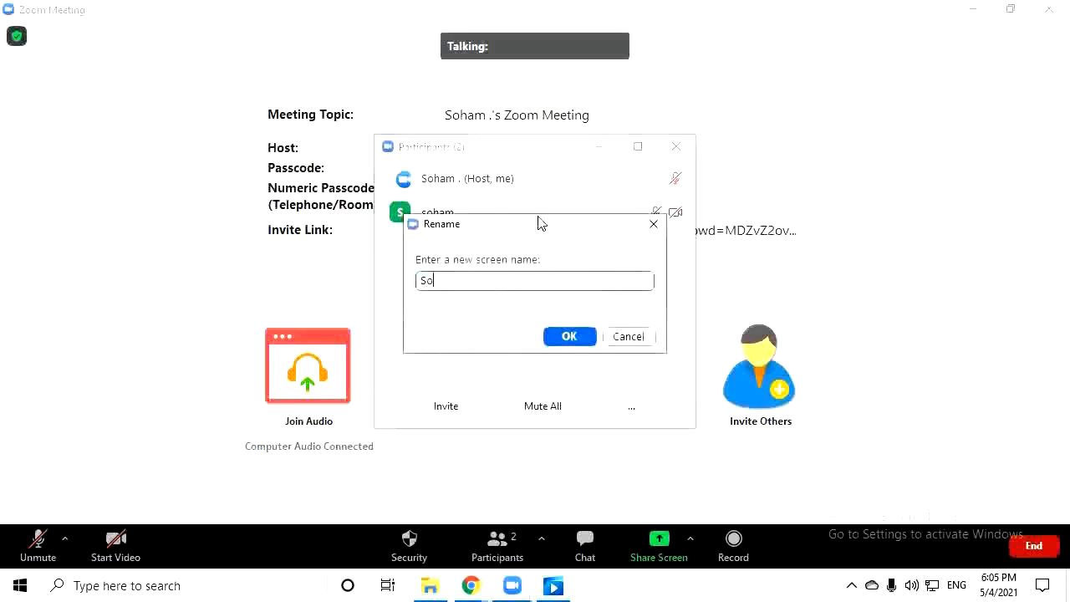
left_click(568, 336)
left_click(661, 212)
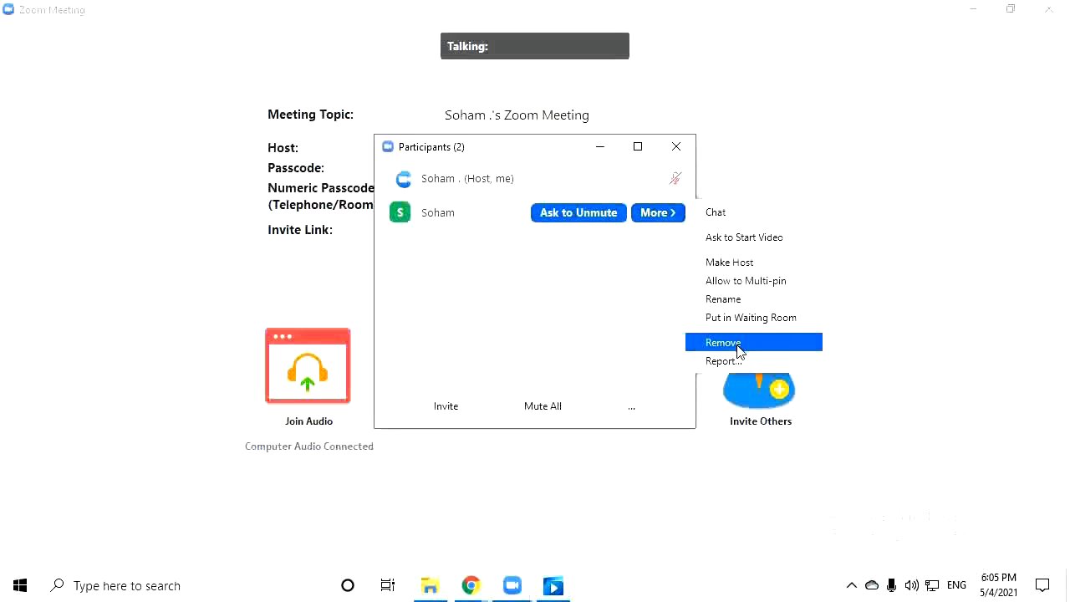
left_click(739, 342)
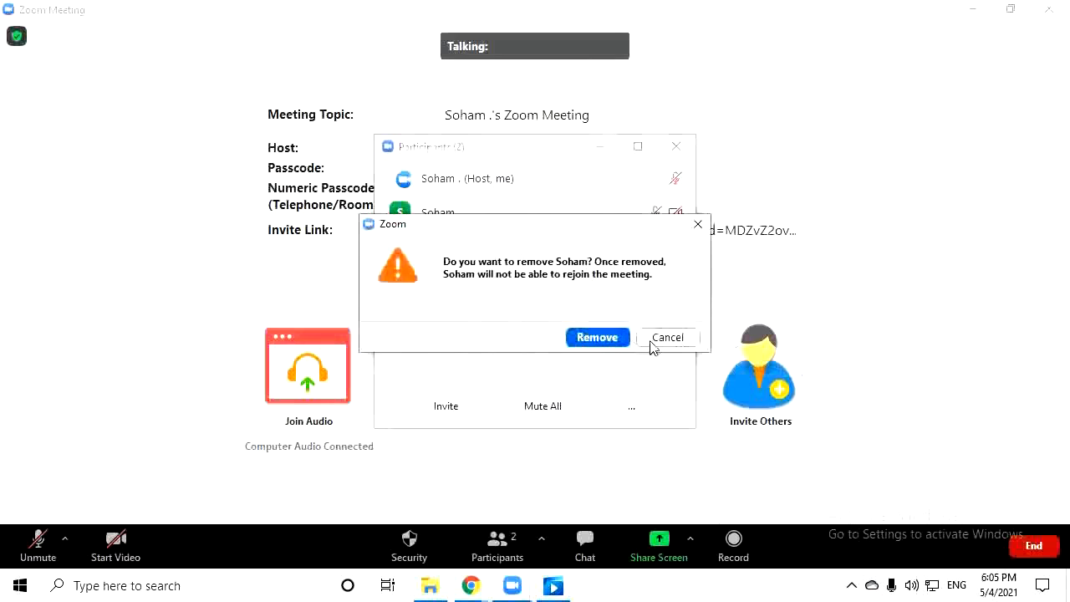
left_click(650, 339)
Open the Report form for the participant, cancel it, and close the participants list
left_click(655, 213)
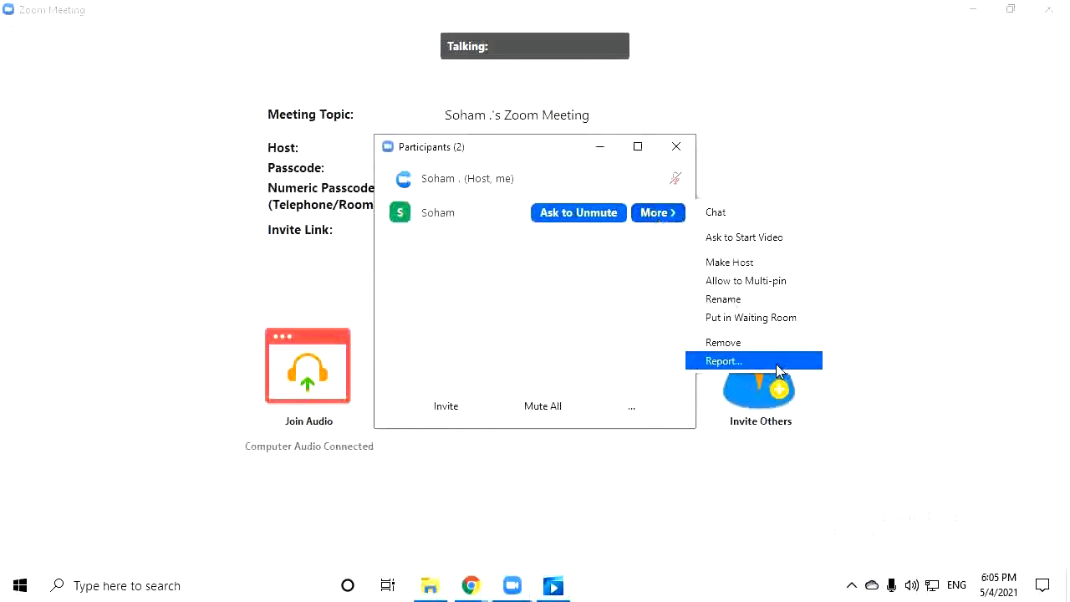
left_click(778, 364)
scroll(567, 298, "down", 1)
scroll(577, 335, "down", 2)
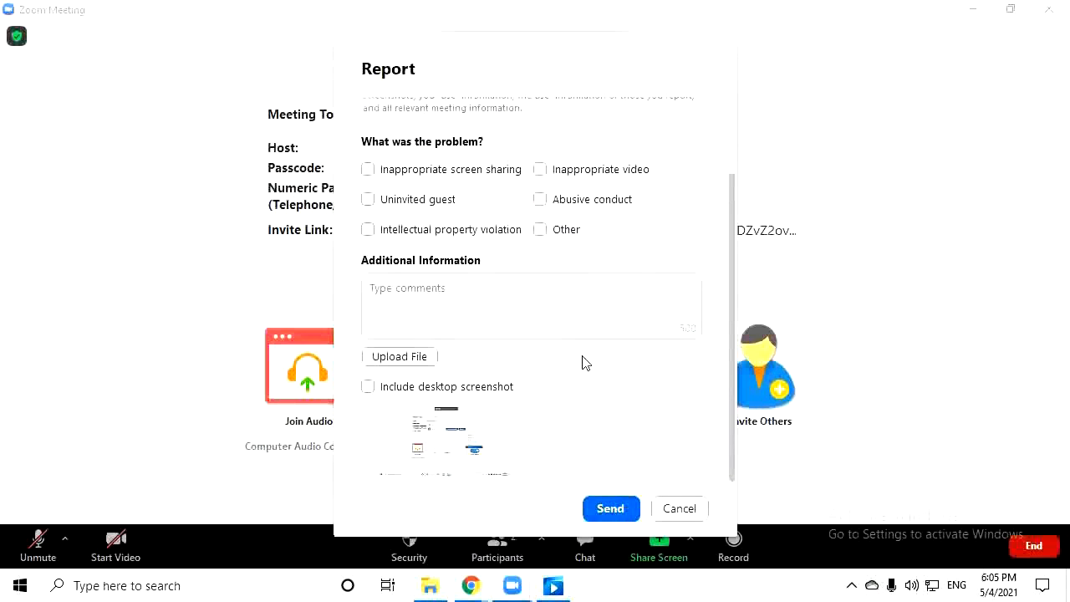
left_click(677, 508)
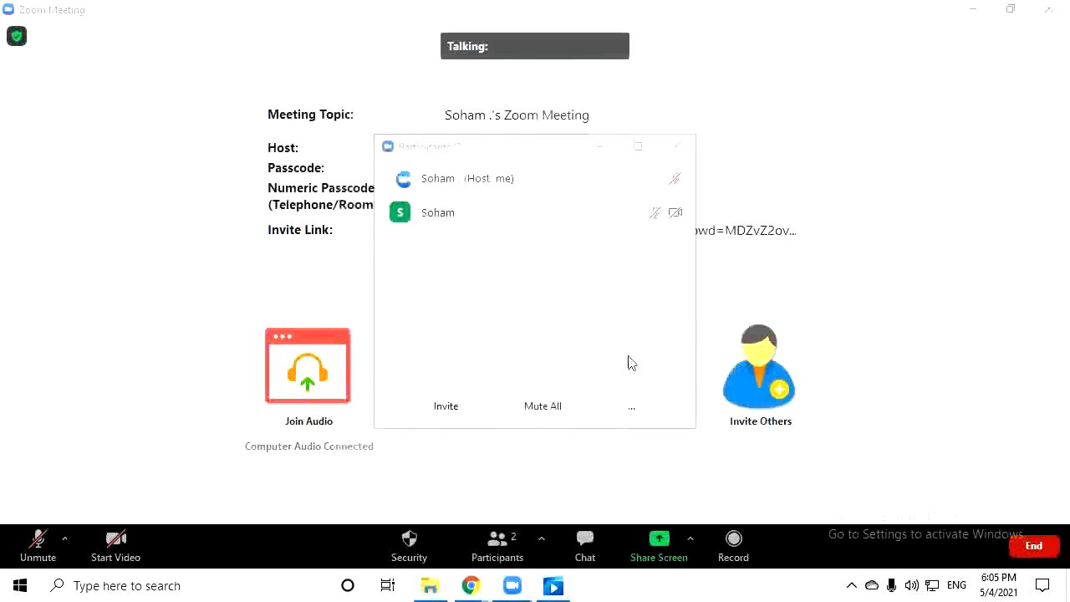
left_click(676, 148)
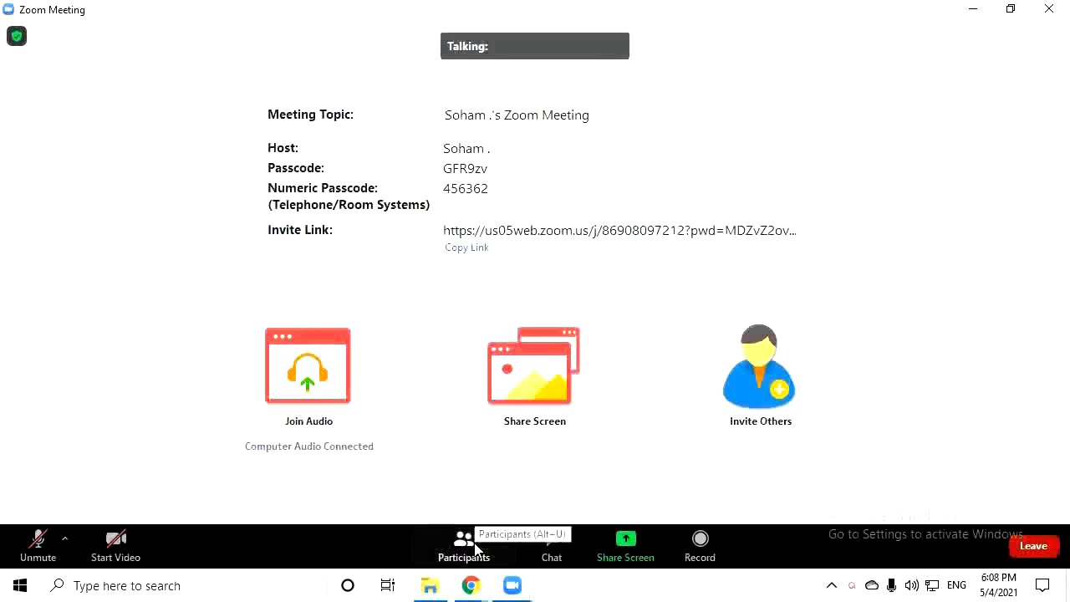
Try to share the screen, dismiss the host-disabled sharing warning, and open the meeting chat
left_click(626, 542)
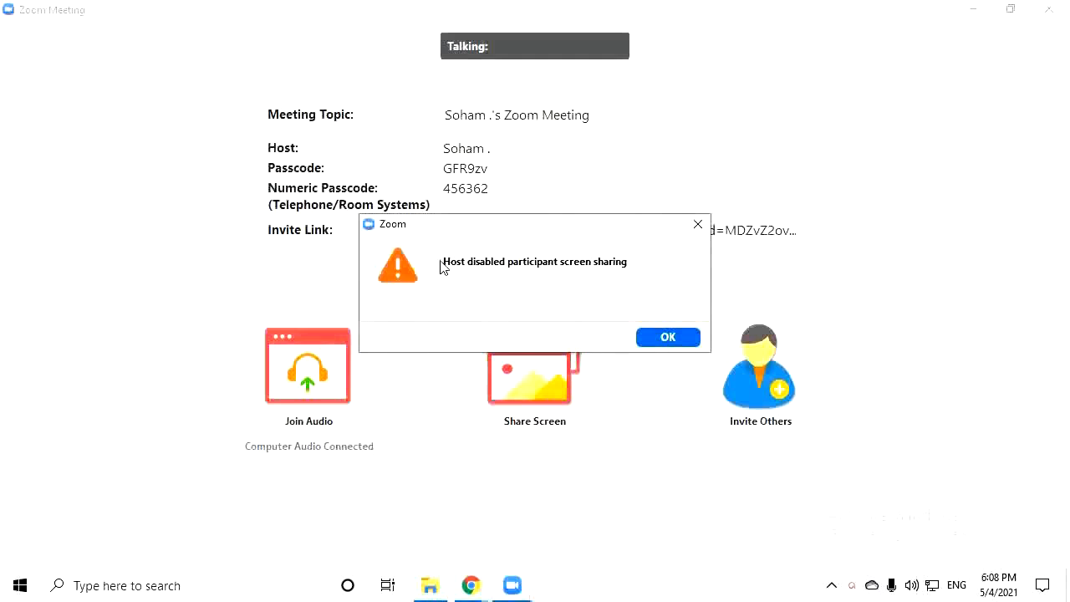
left_click(636, 540)
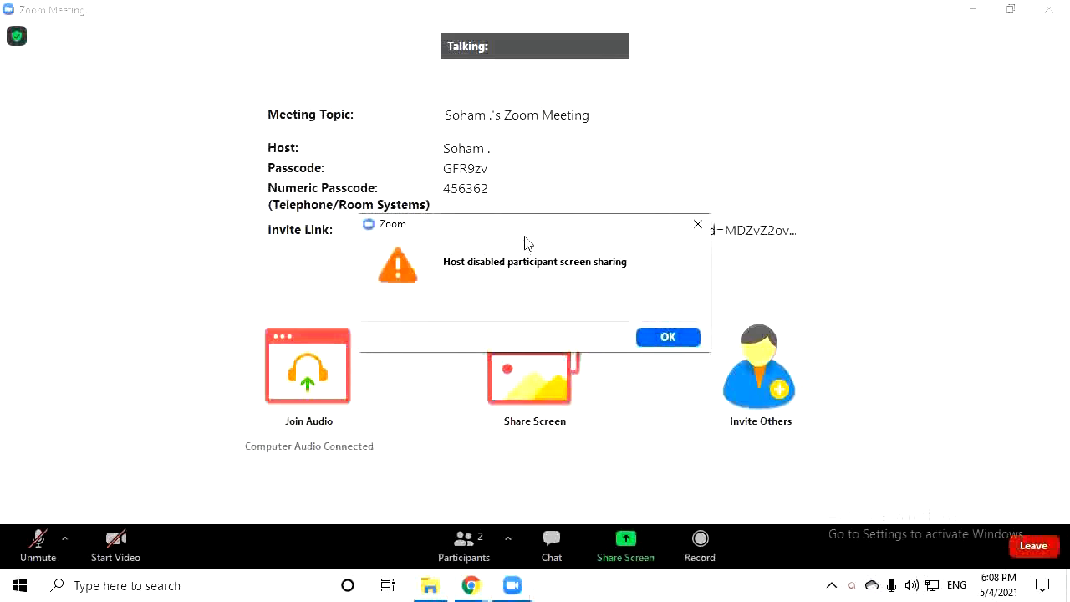
left_click_drag(525, 236, 544, 330)
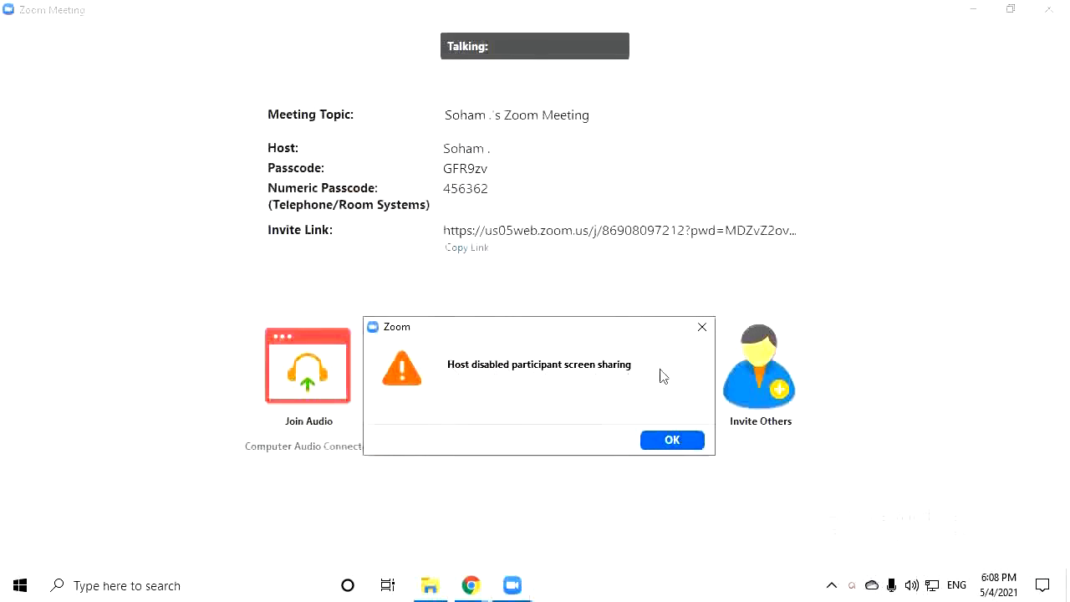
left_click(701, 328)
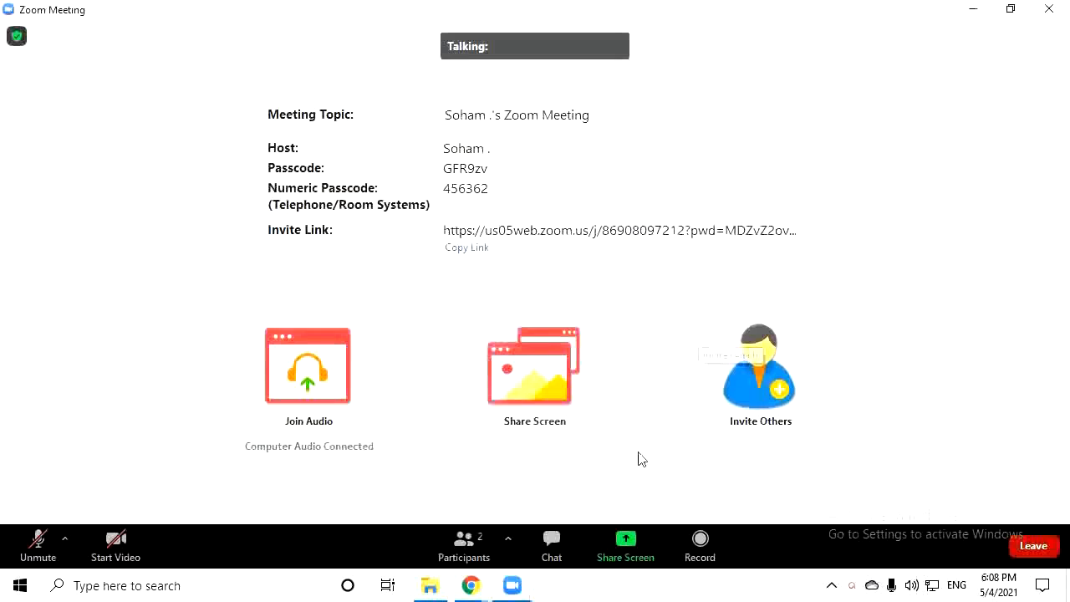
left_click(551, 540)
Switch the chat recipient to Everyone, then close the chat window
left_click(450, 390)
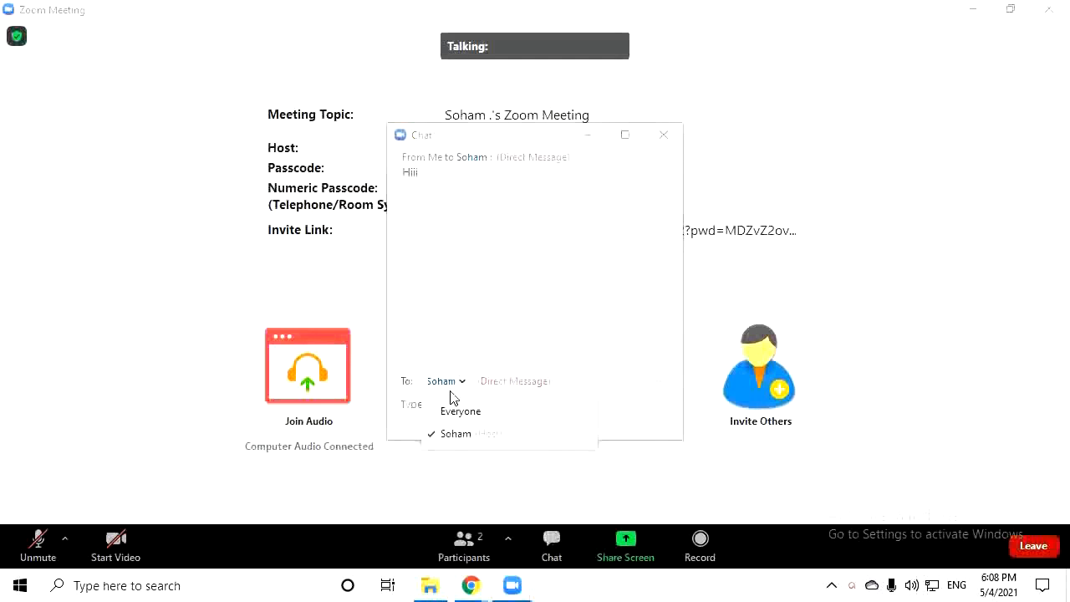
left_click(504, 413)
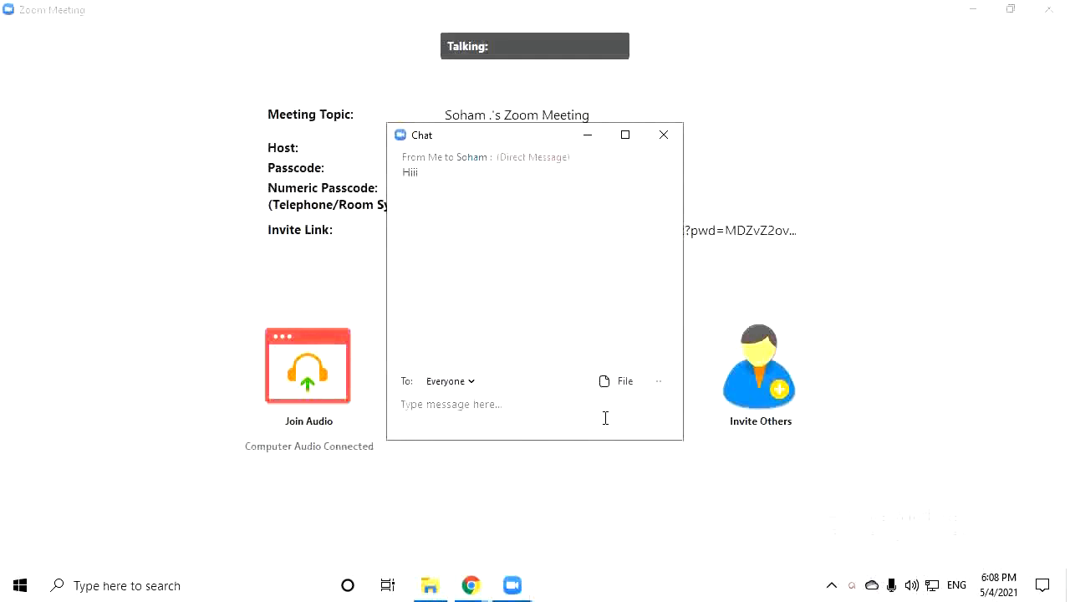
left_click(590, 139)
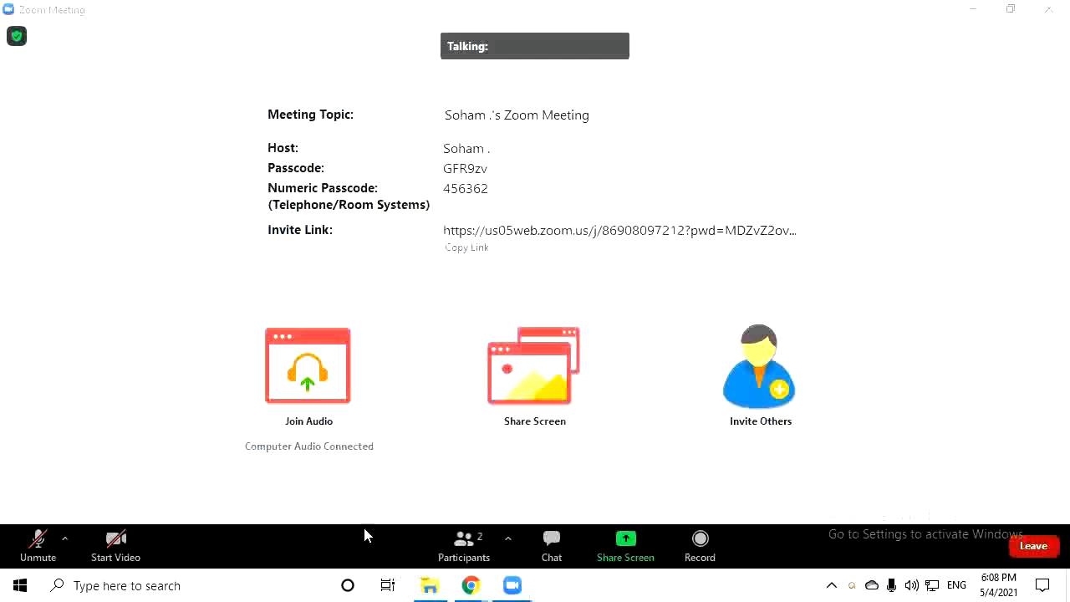
Open the participants list and unmute, then re-mute, your own microphone
left_click(463, 546)
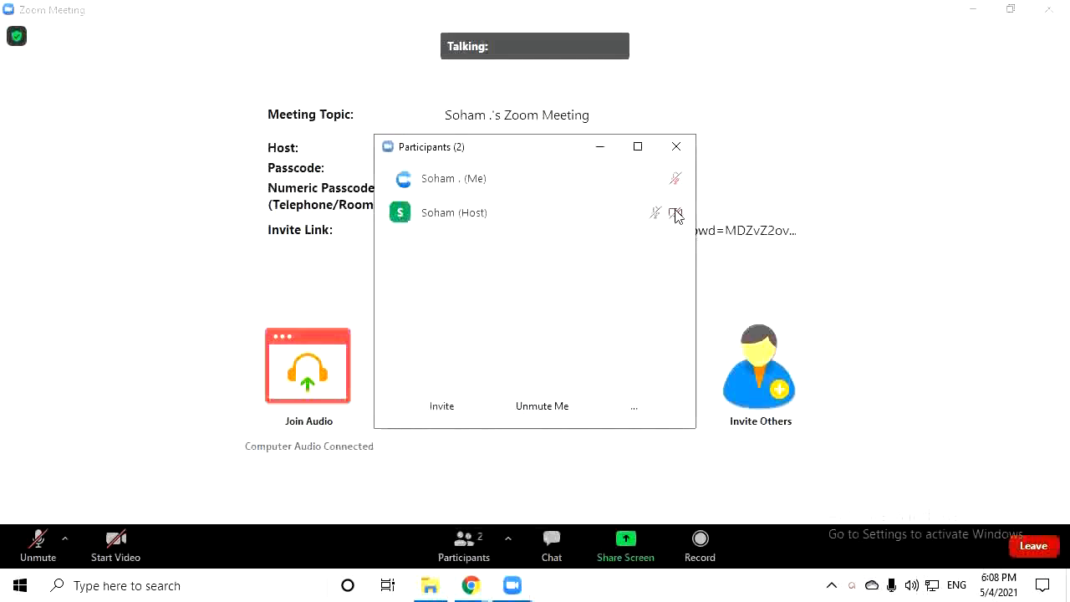
left_click(666, 183)
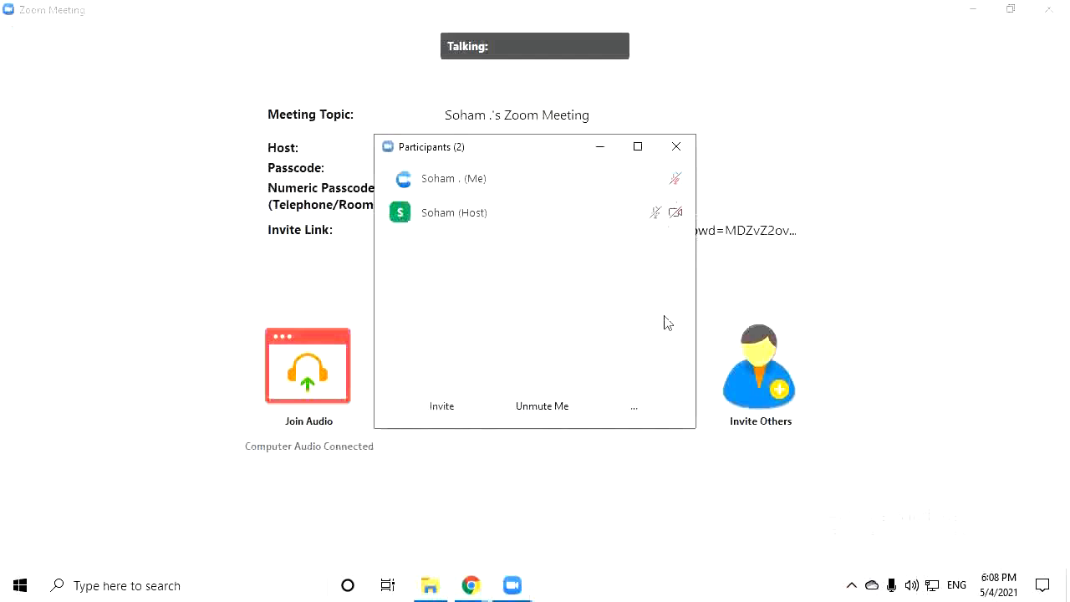
left_click(583, 184)
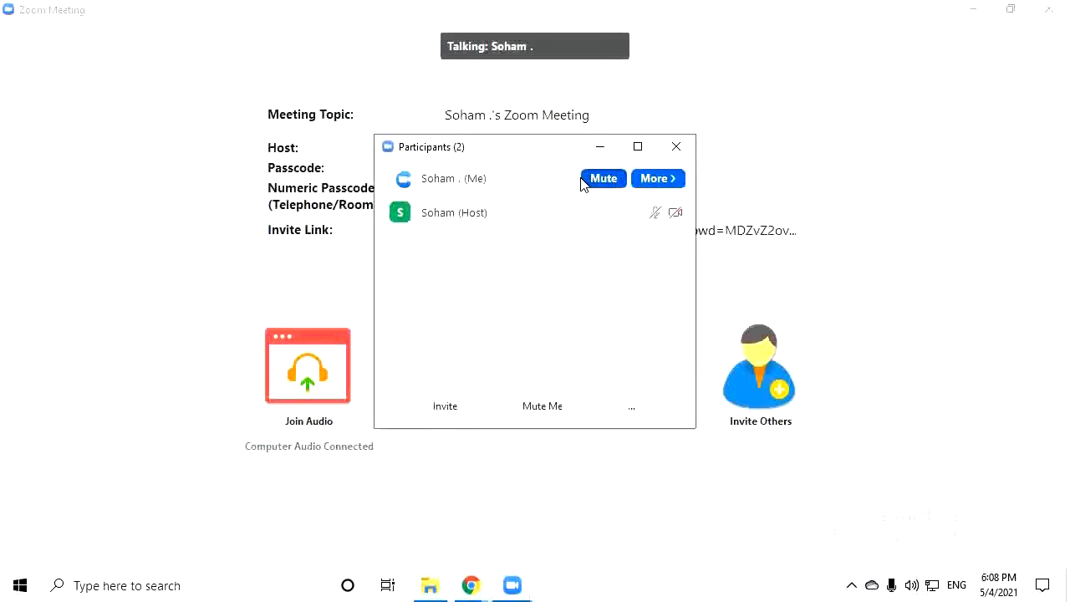
left_click(583, 182)
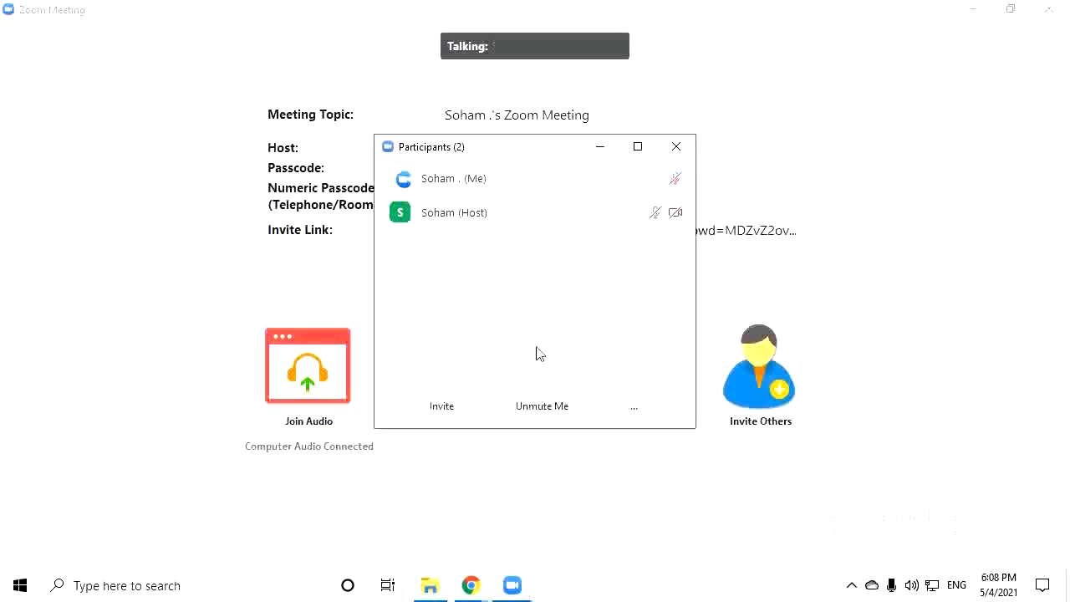
Rename your own entry to your name followed by three smiling-face emoji
left_click(652, 181)
left_click(719, 176)
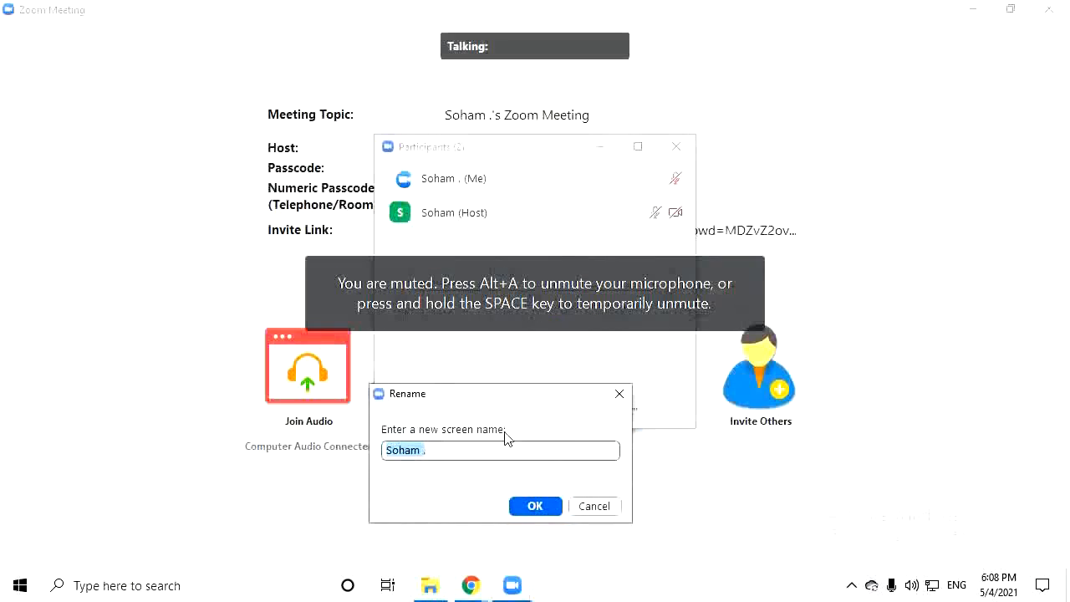
type("Soham")
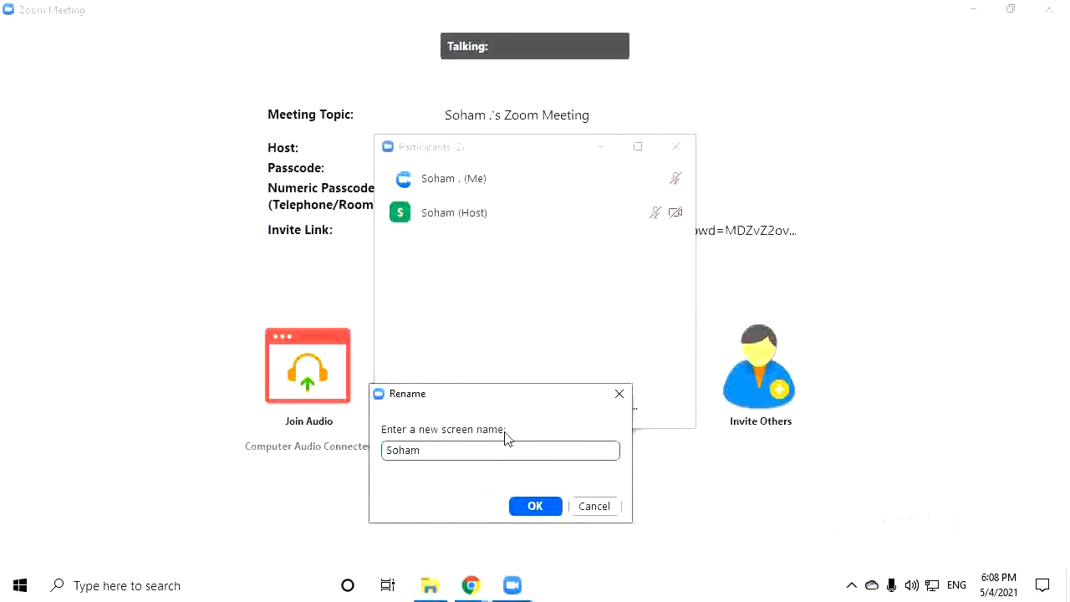
key("super+period")
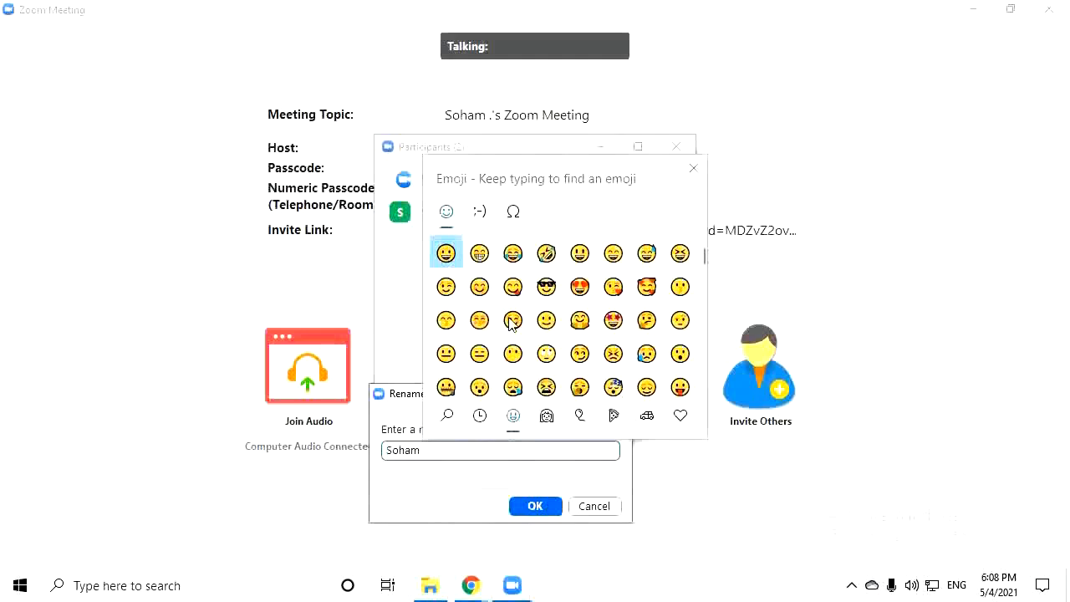
left_click(512, 321)
left_click(512, 320)
left_click(513, 321)
left_click(519, 504)
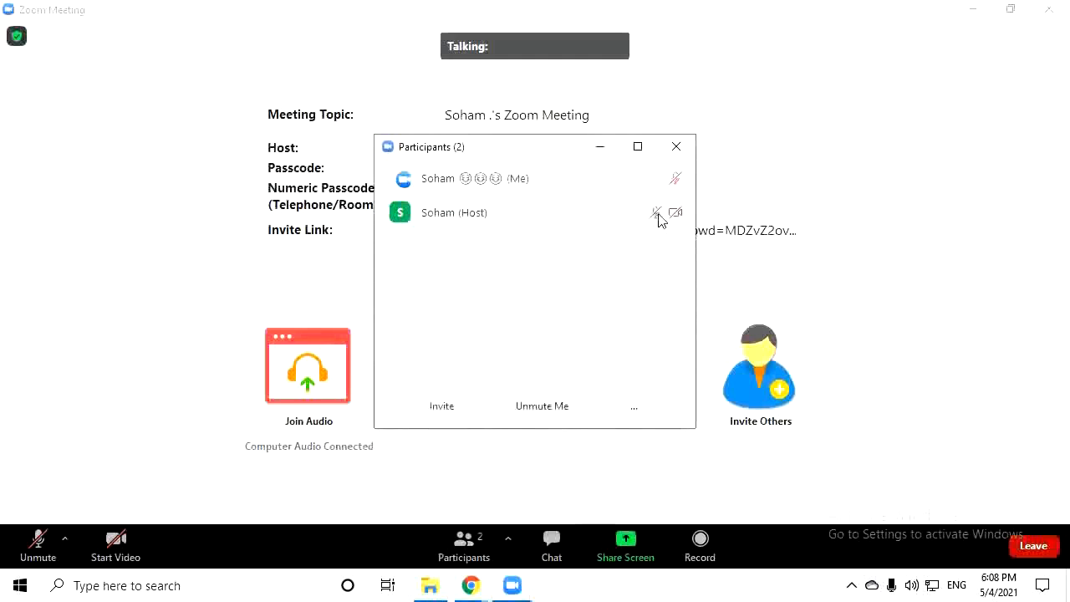
left_click(652, 179)
left_click(709, 201)
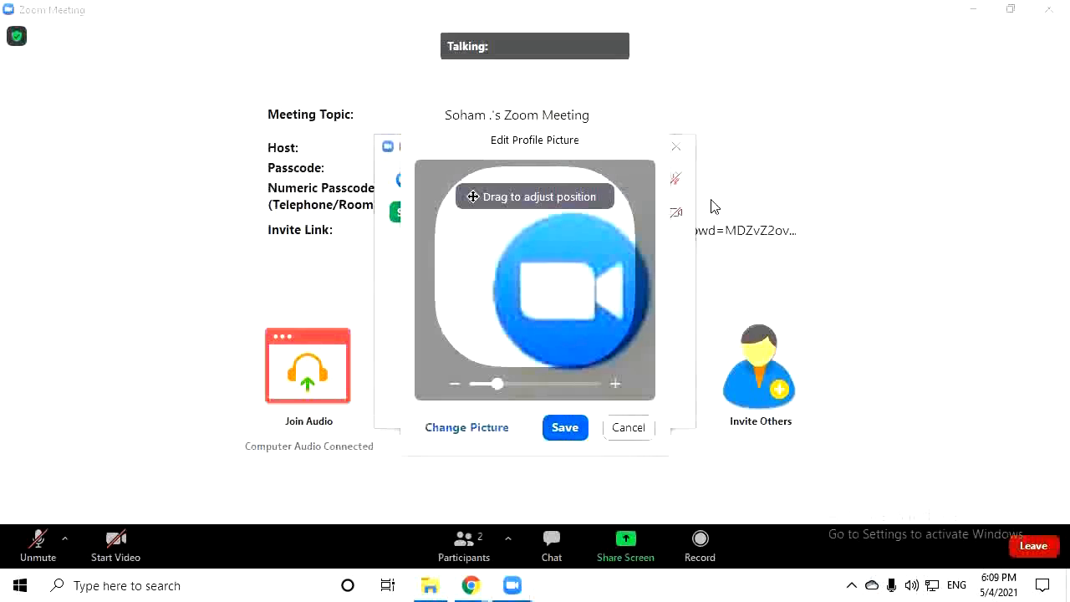
left_click_drag(548, 314, 510, 279)
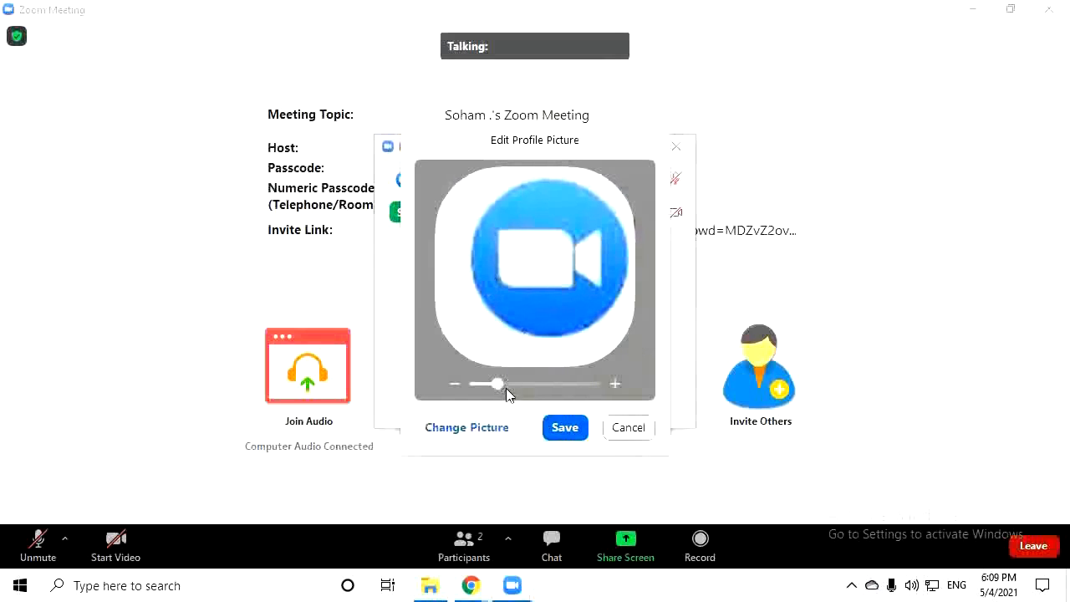
left_click_drag(482, 392, 475, 384)
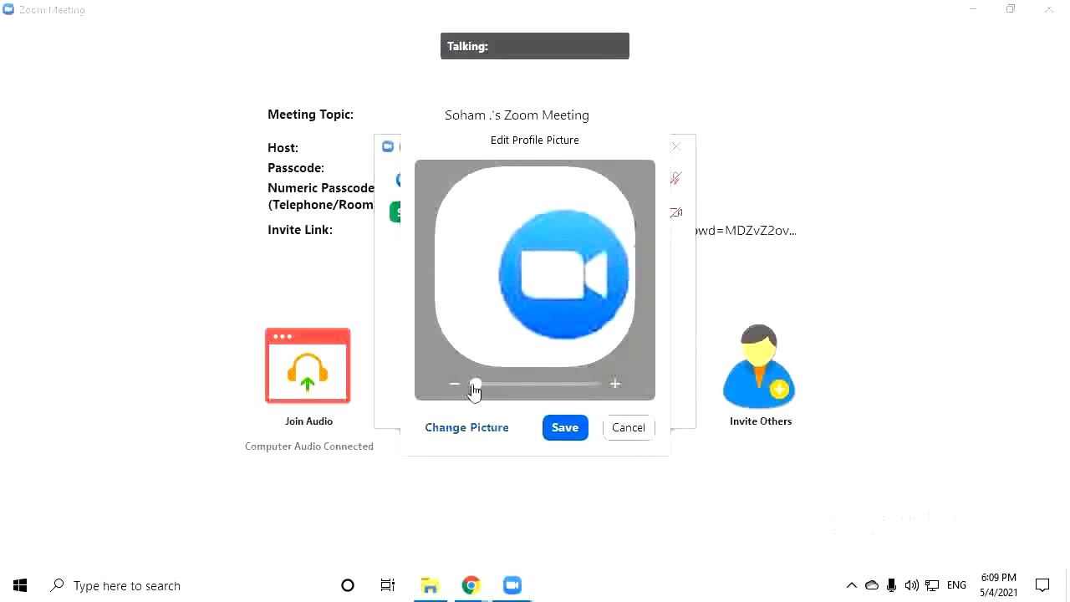
left_click_drag(545, 387, 470, 394)
left_click(475, 431)
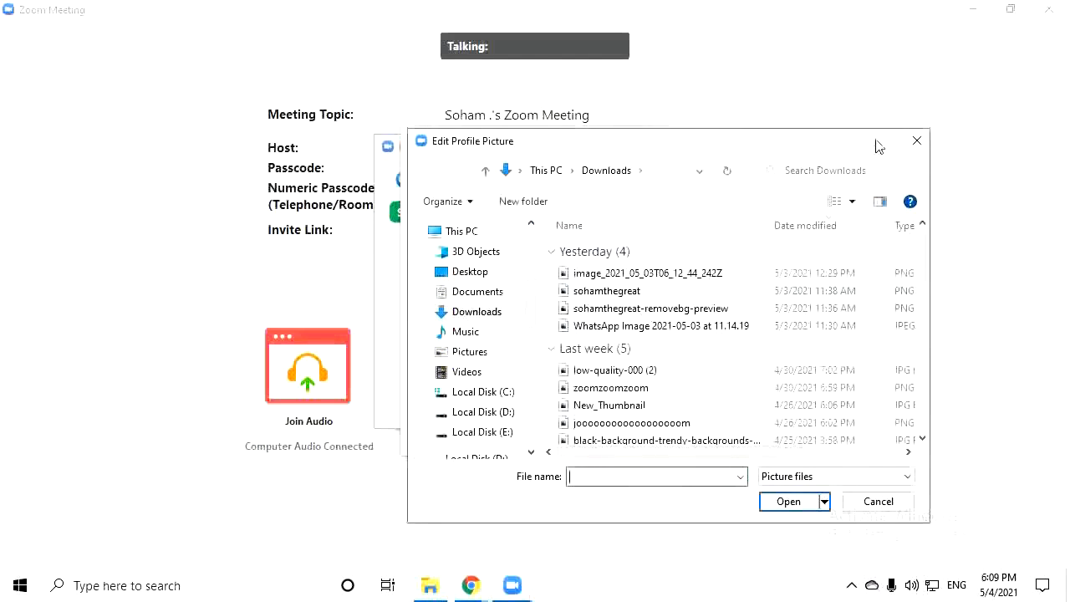
left_click(917, 140)
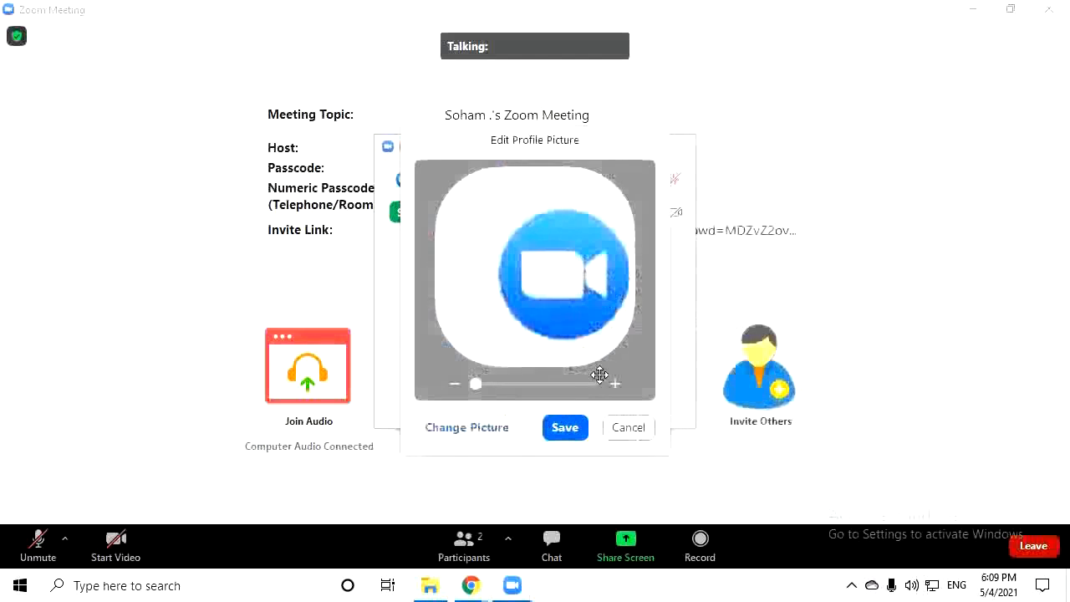
left_click(625, 427)
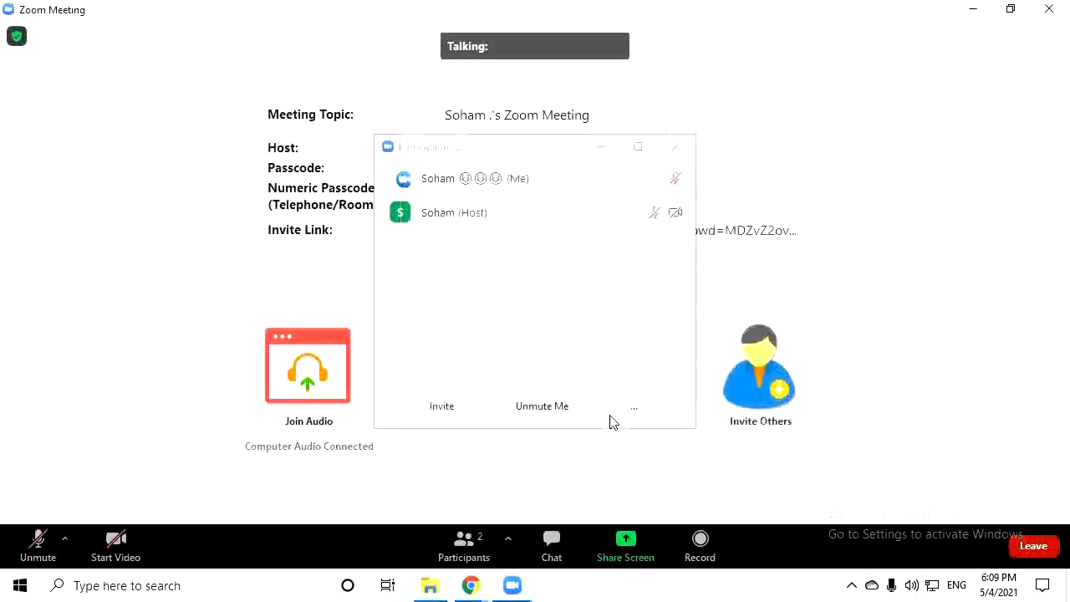
Close the participants list, retry screen sharing and dismiss the sharing-disabled warning
left_click(678, 151)
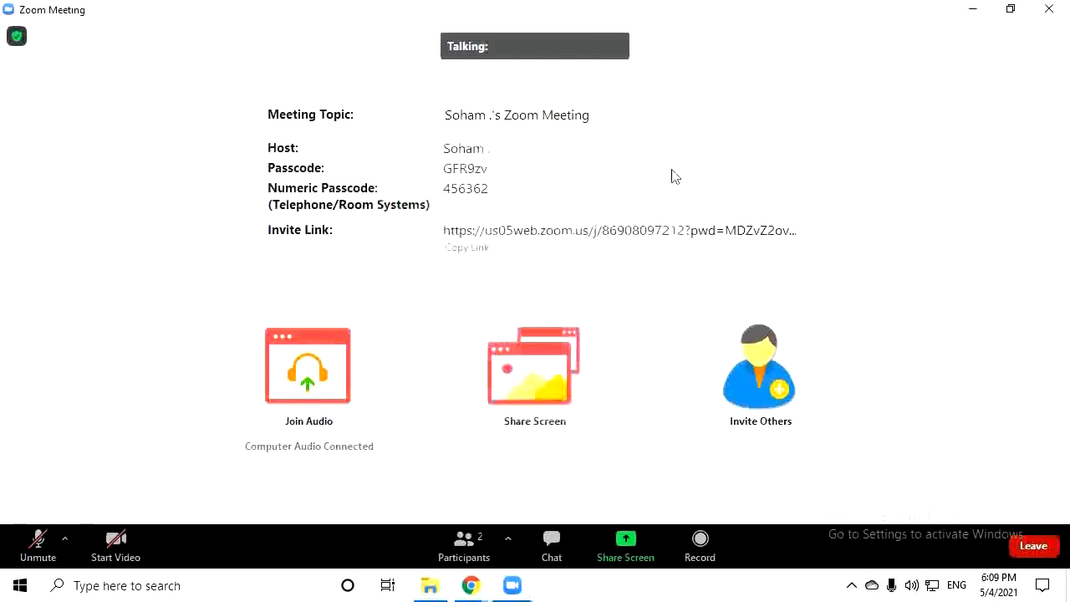
left_click(567, 351)
left_click(665, 338)
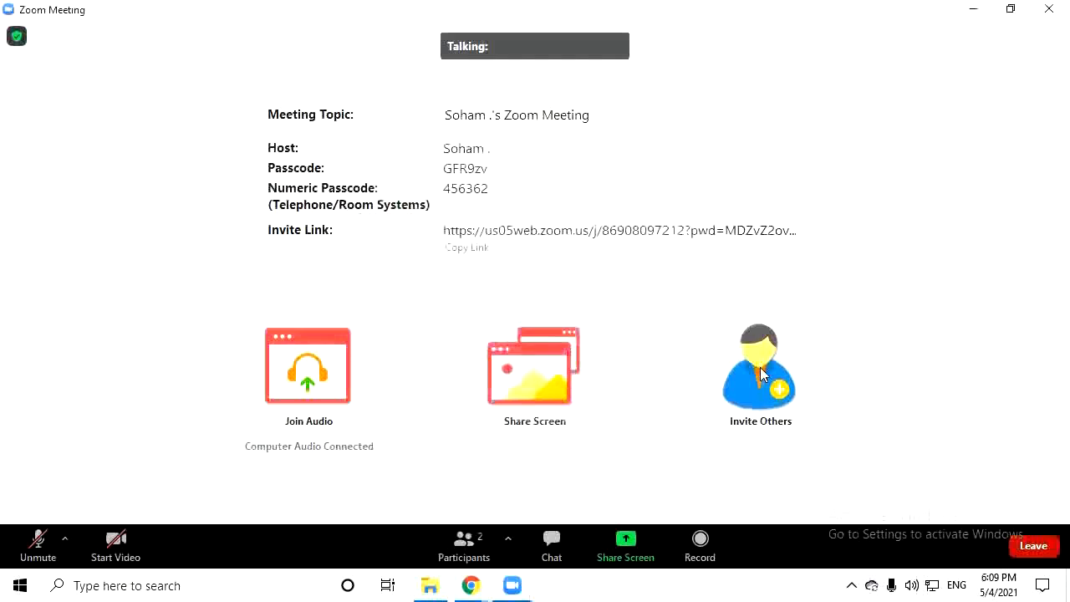
View the Email tab of the Invite Others window, then close it
left_click(760, 371)
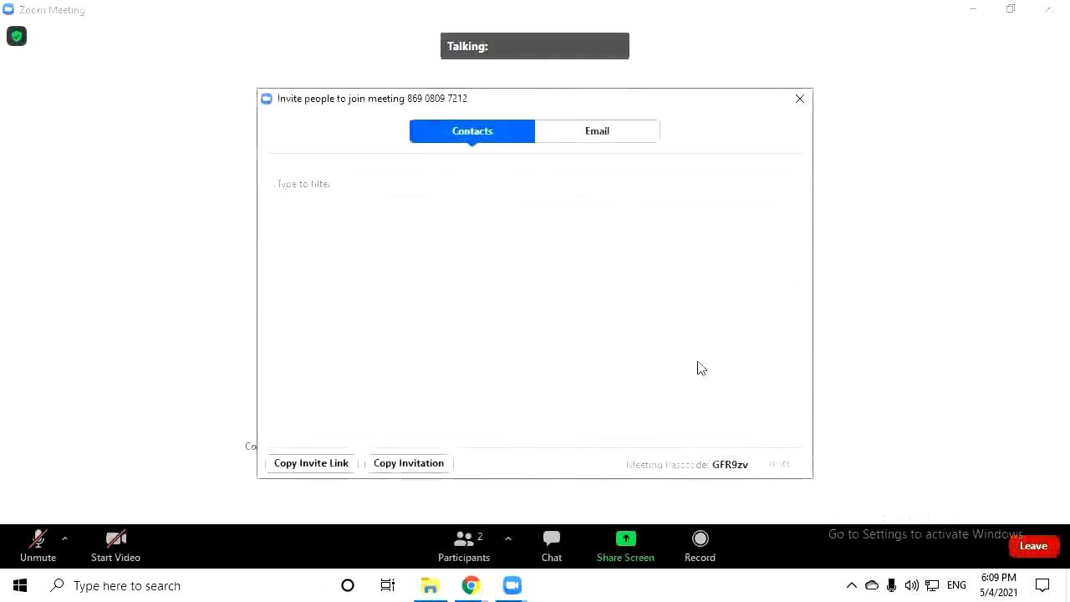
left_click(633, 137)
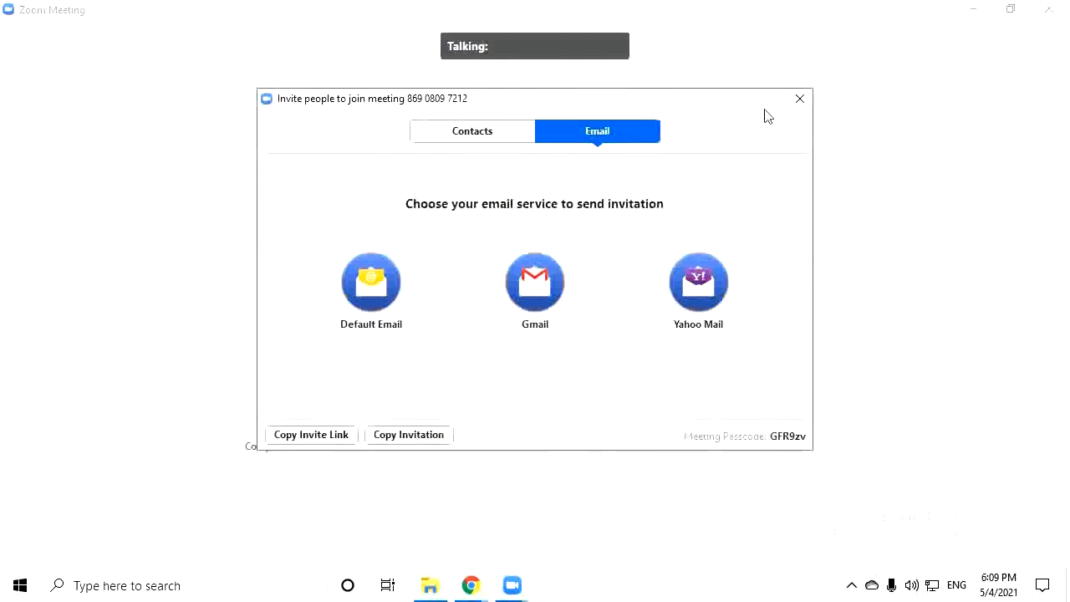
left_click(799, 99)
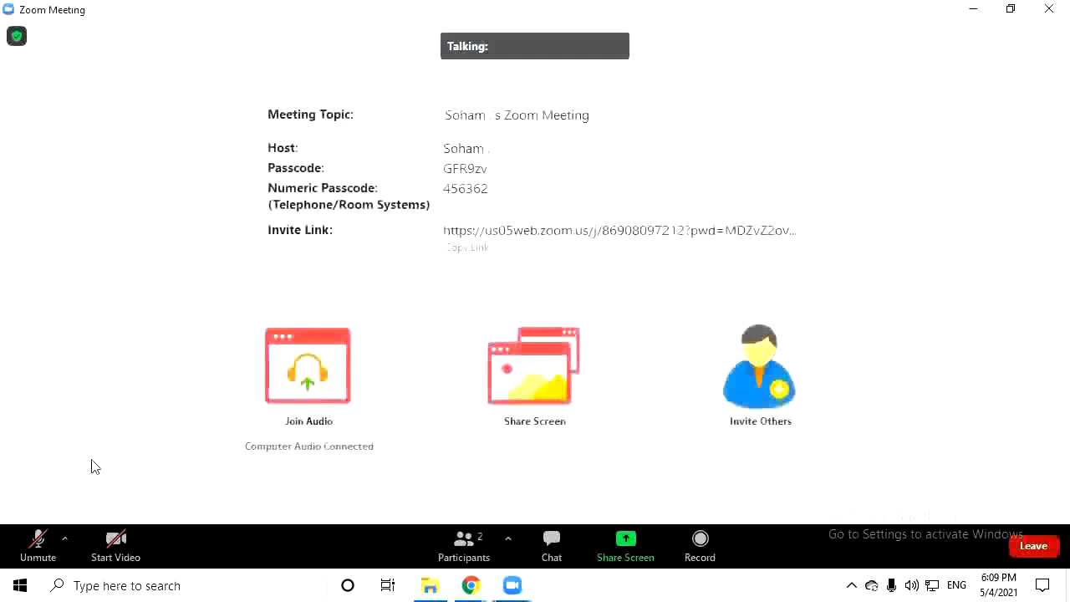
Leave the meeting with the Leave Meeting option
left_click(1027, 557)
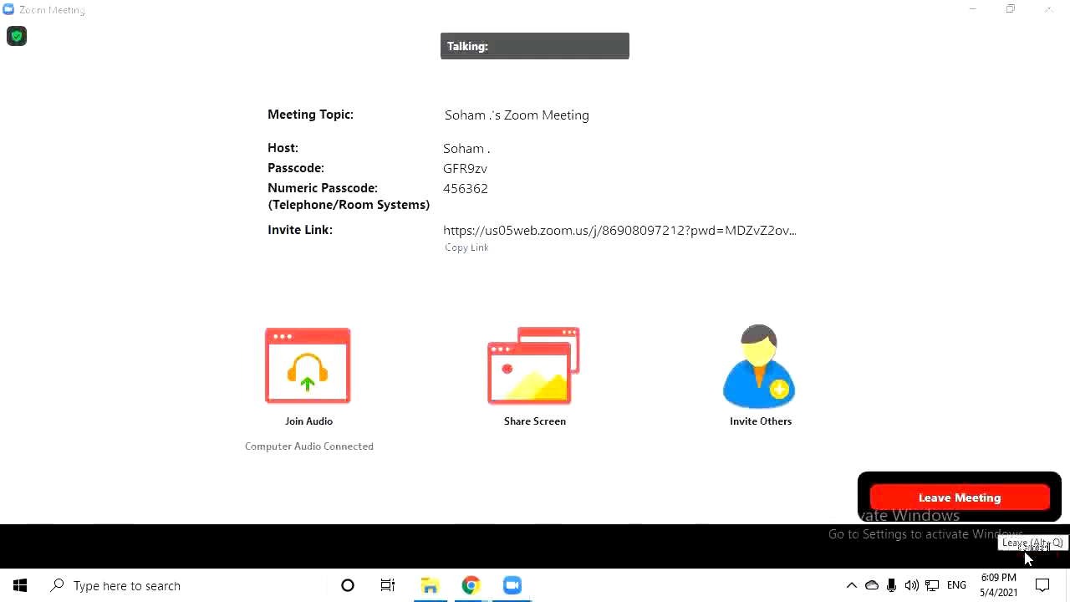
left_click(990, 511)
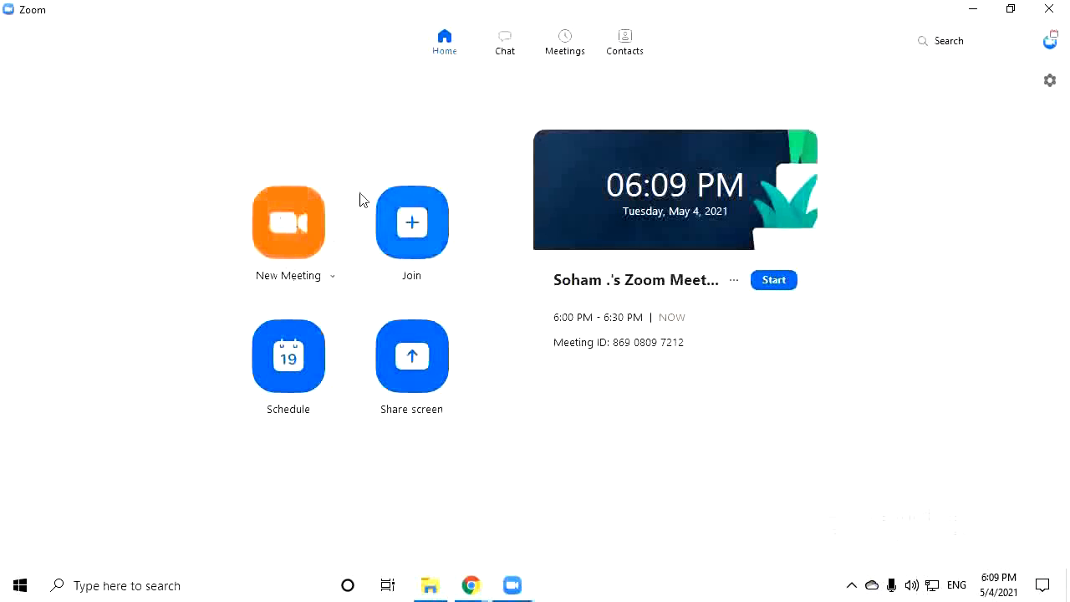
Open and cancel the Join form, then copy the 6:00–6:30 PM meeting's invitation
left_click(414, 223)
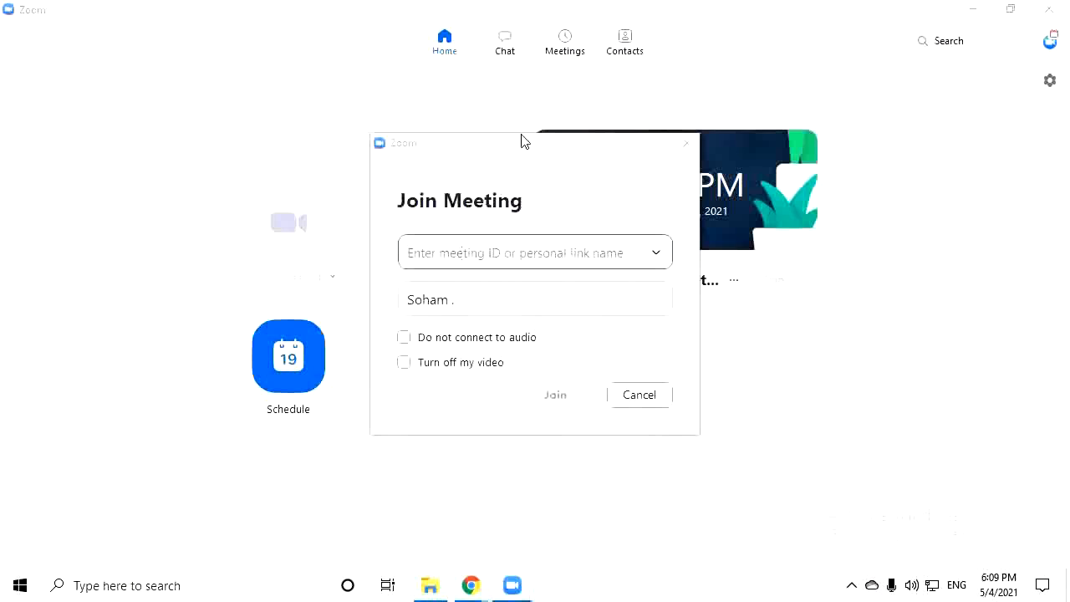
left_click_drag(631, 151, 442, 206)
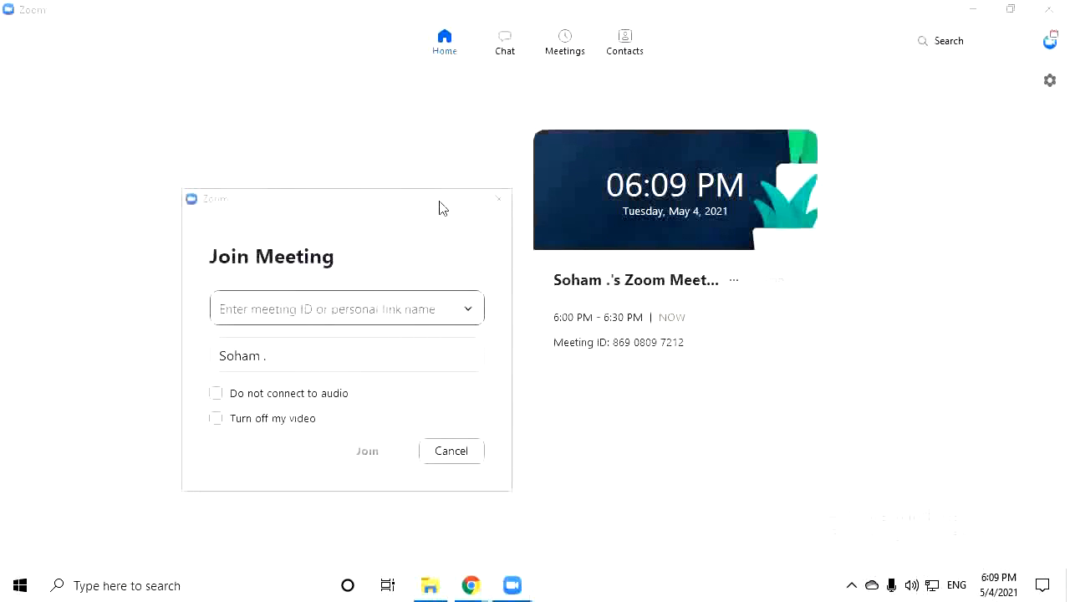
left_click(500, 200)
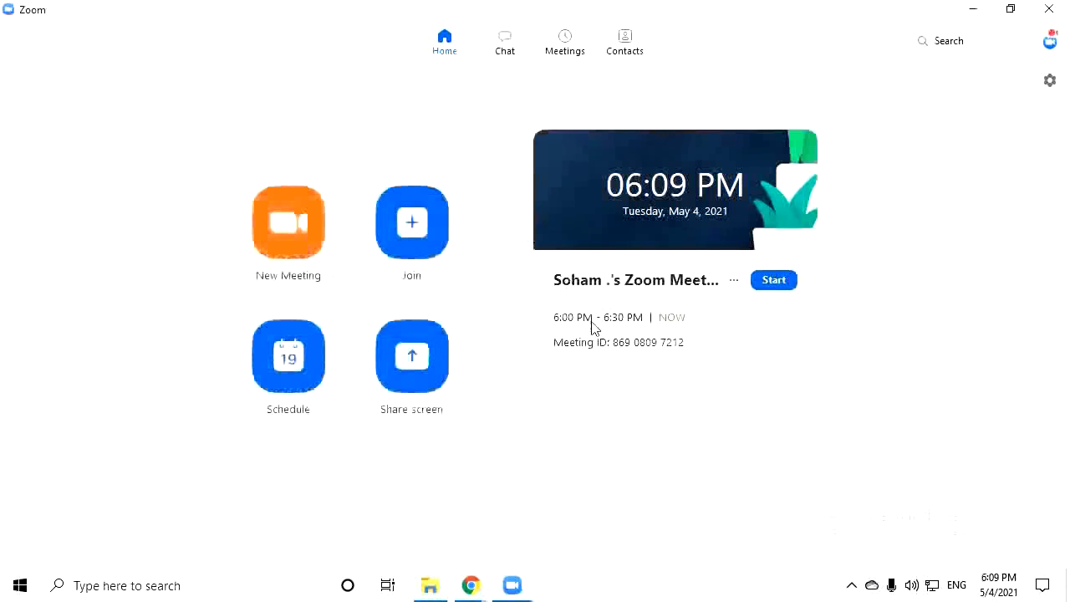
left_click(738, 287)
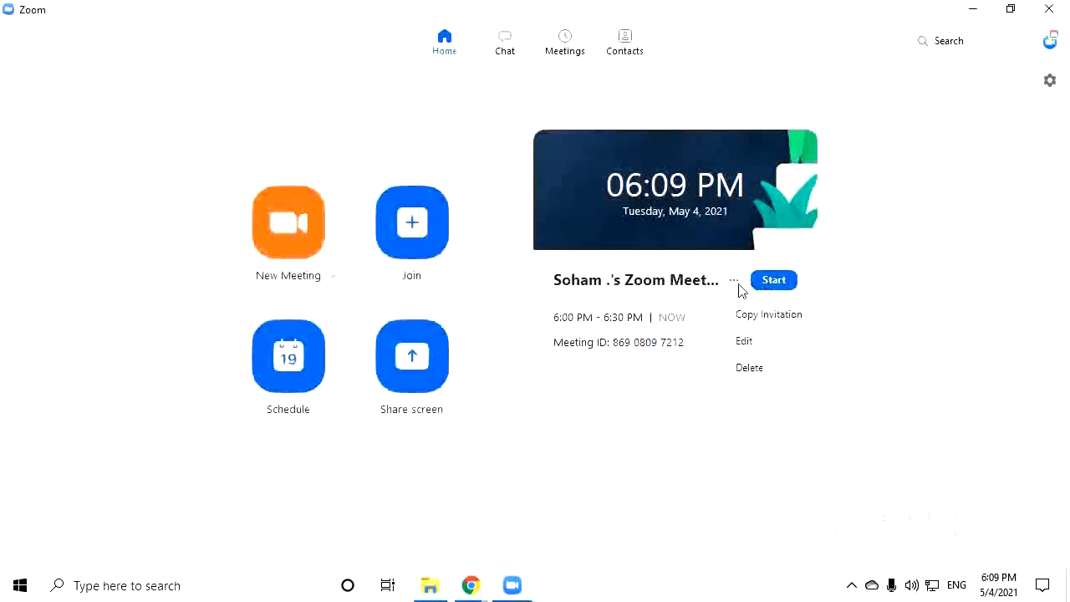
left_click(757, 324)
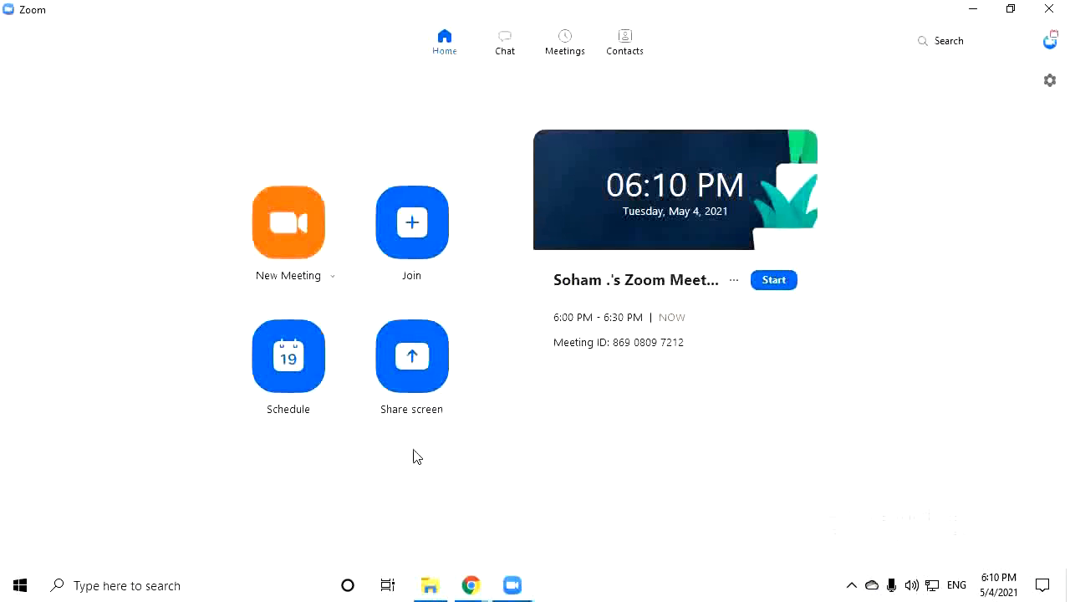
left_click(442, 222)
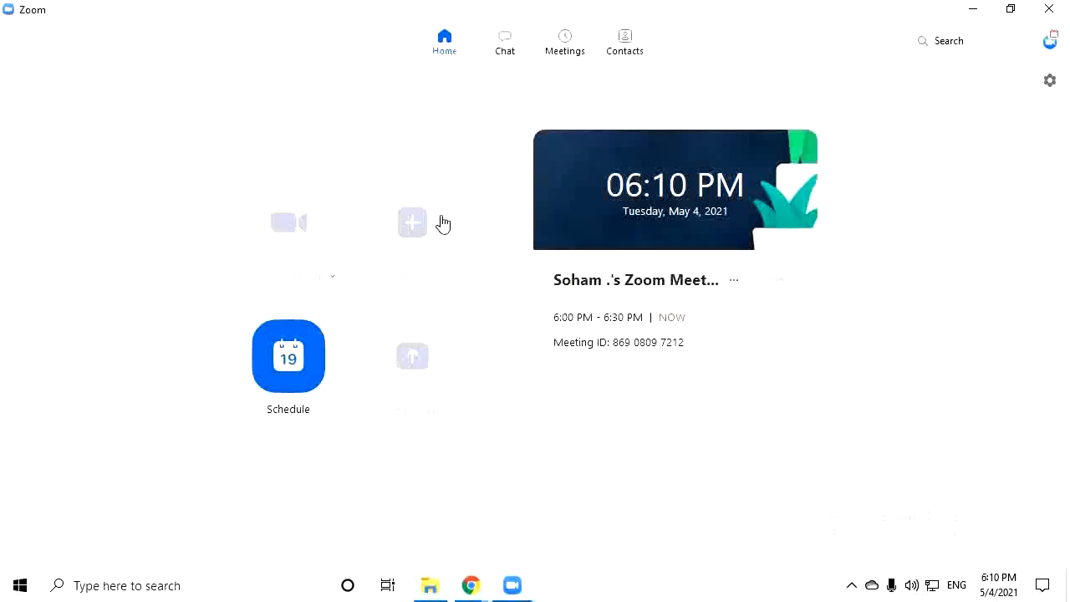
left_click_drag(521, 148, 386, 142)
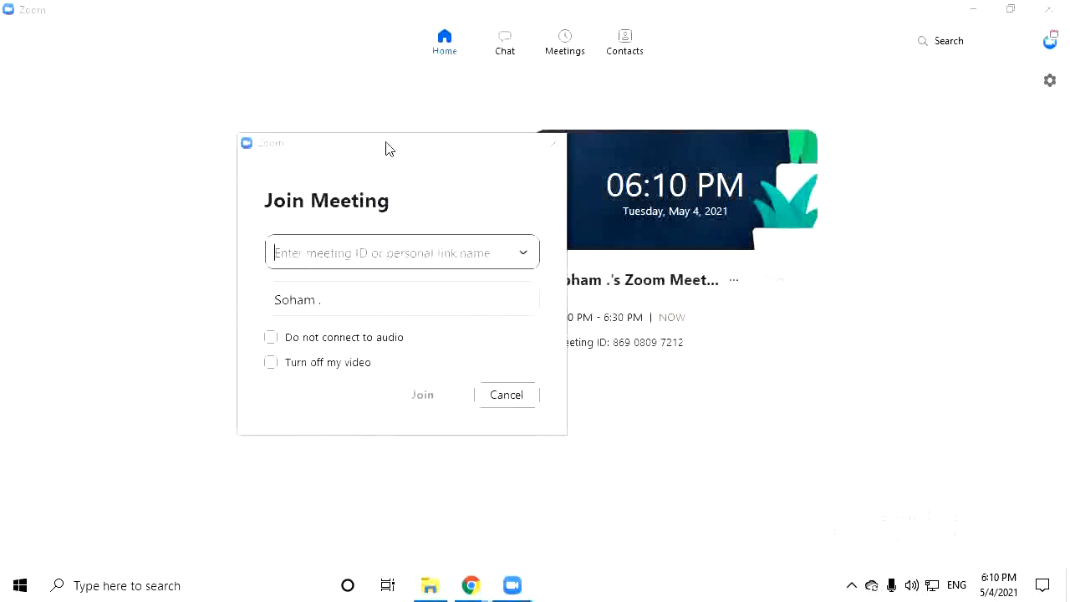
type("8")
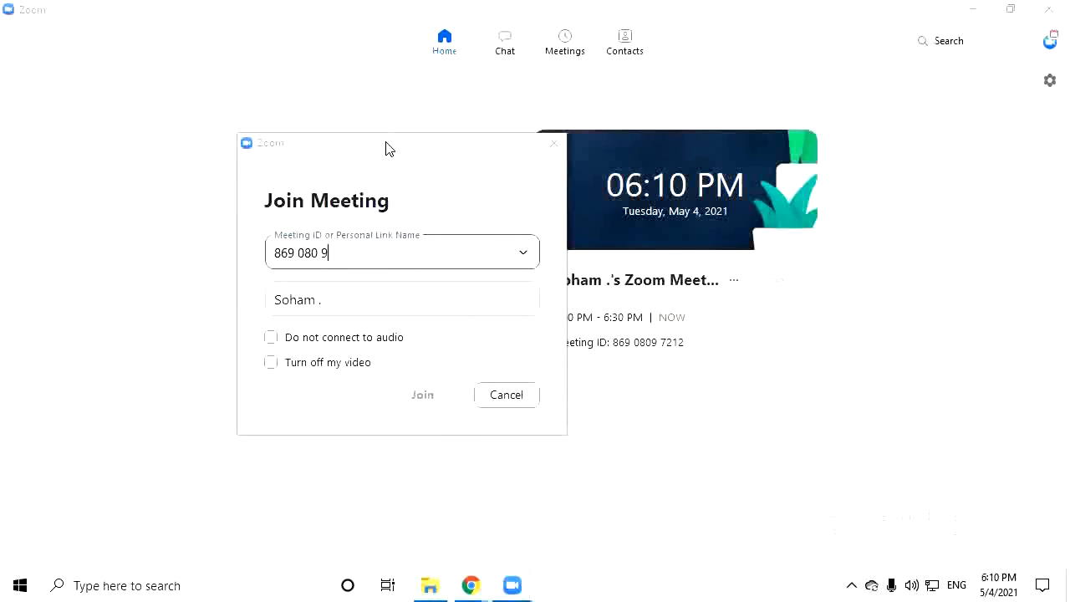
type("69 0809 7212")
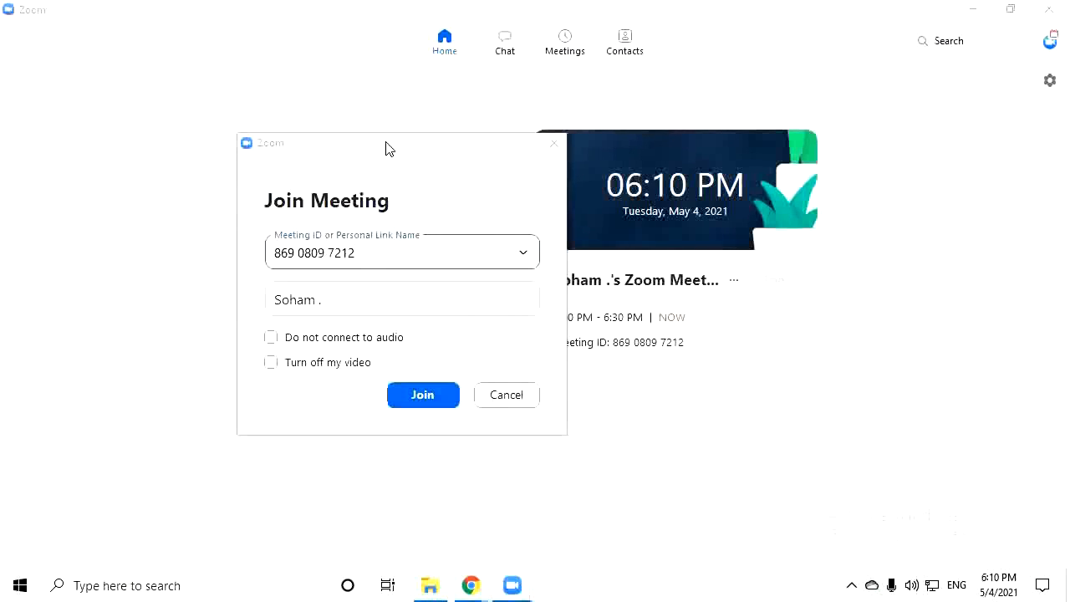
key("Return")
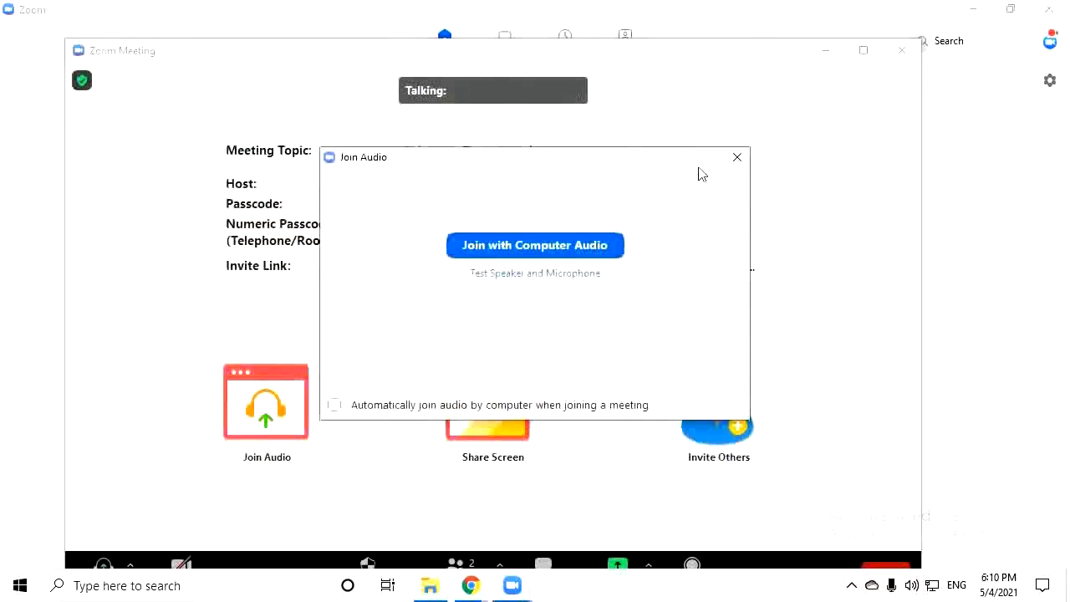
Dismiss the audio prompt, maximize the meeting window, and reopen the participants list
left_click(735, 158)
left_click(864, 50)
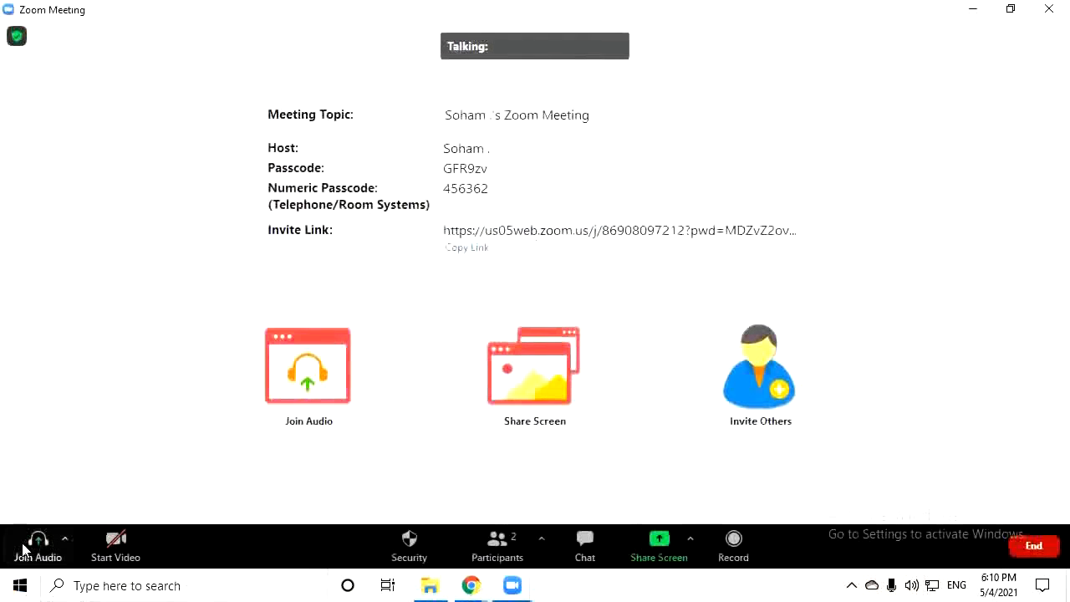
left_click(489, 548)
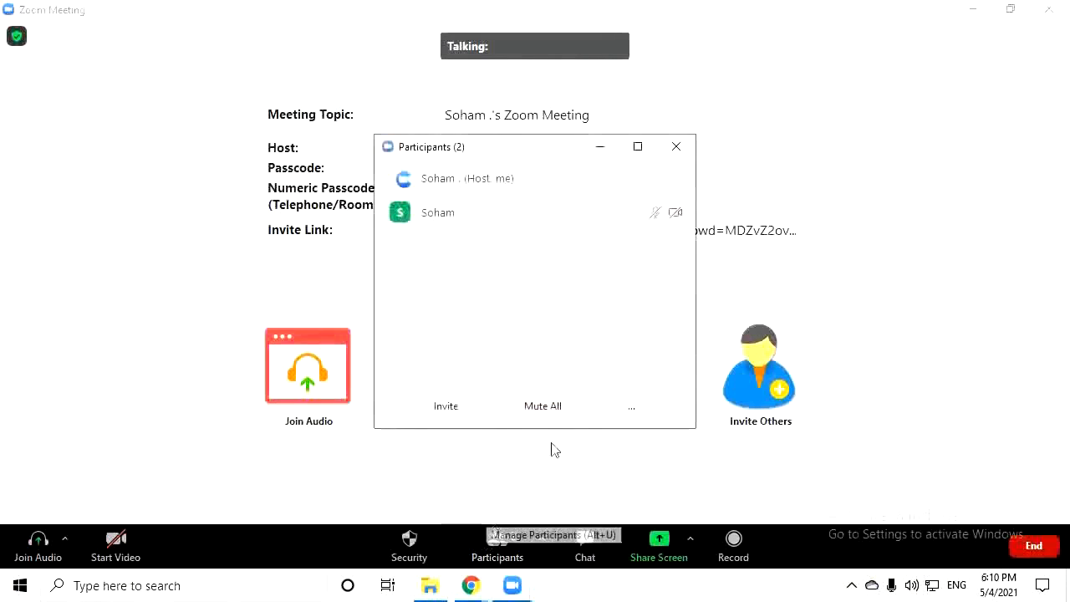
left_click(676, 149)
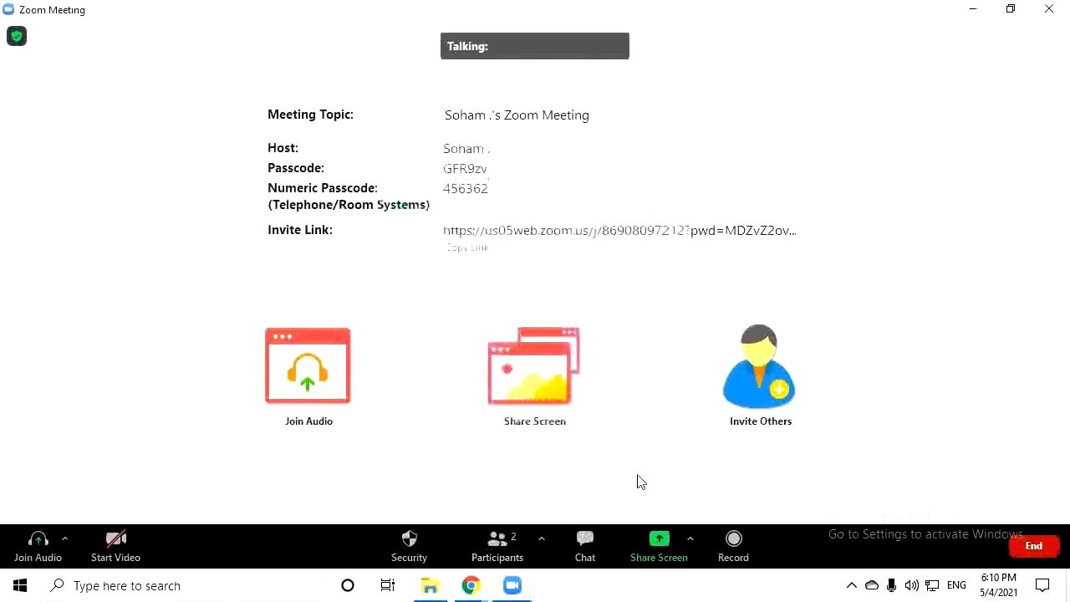
left_click(500, 546)
Start Mute All but decline, check the More options, then put away the participants panel
mouse_move(446, 218)
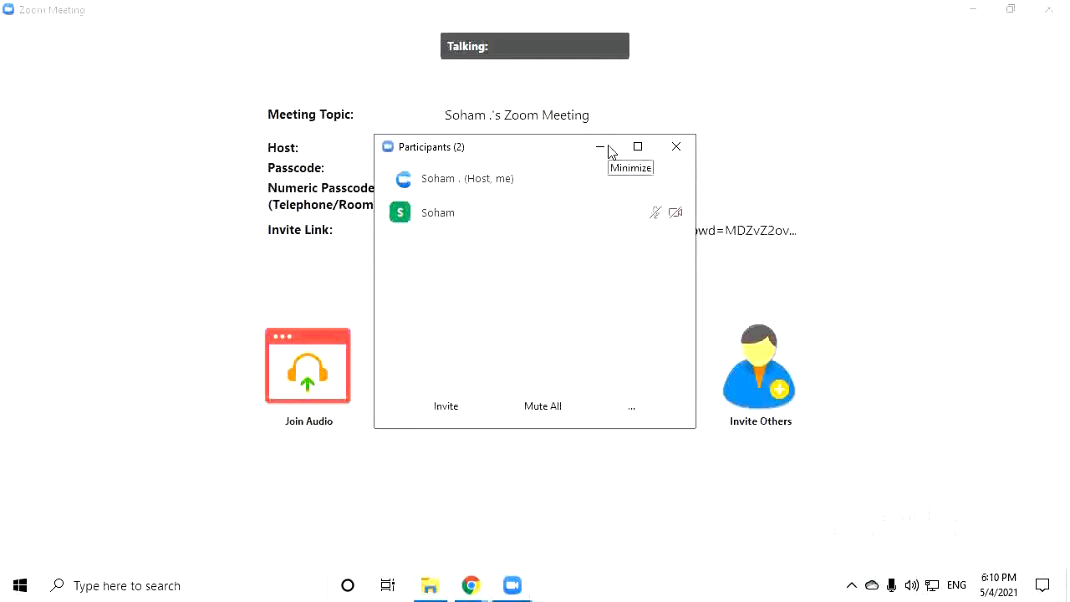
left_click(544, 406)
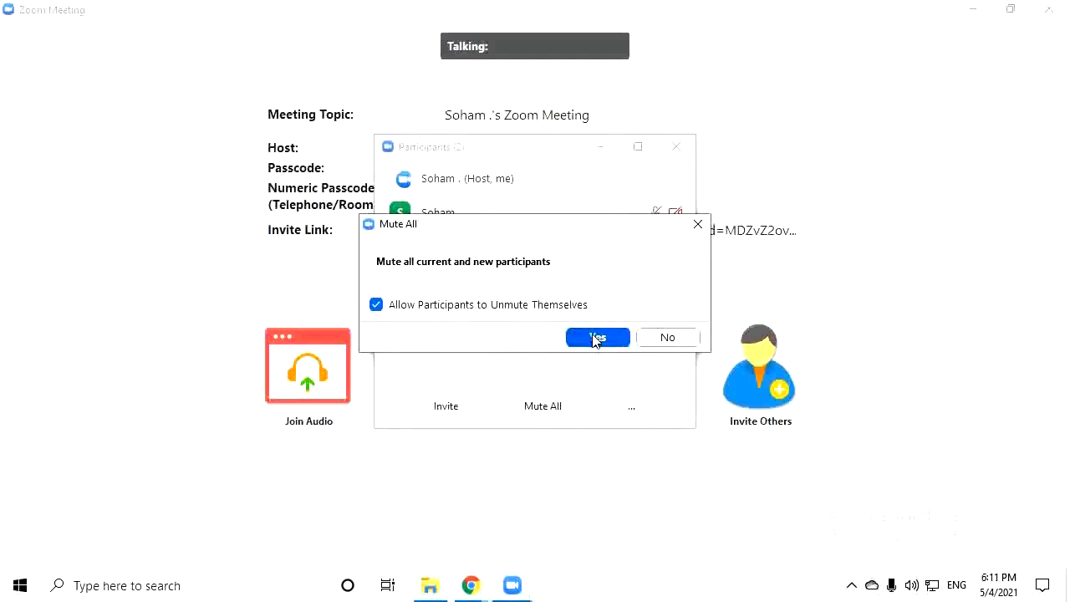
left_click(640, 342)
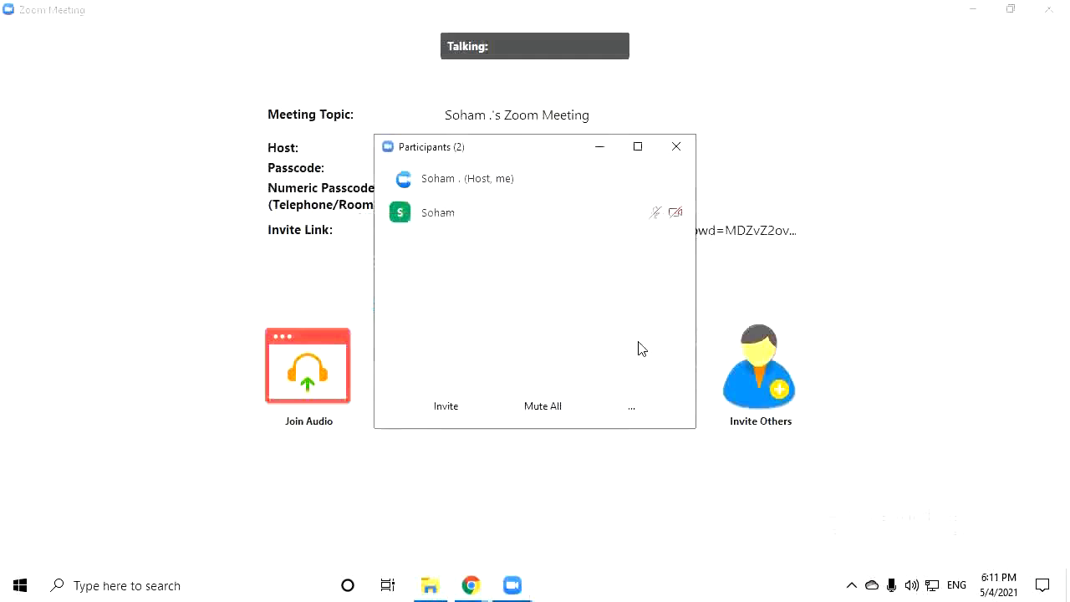
left_click(631, 408)
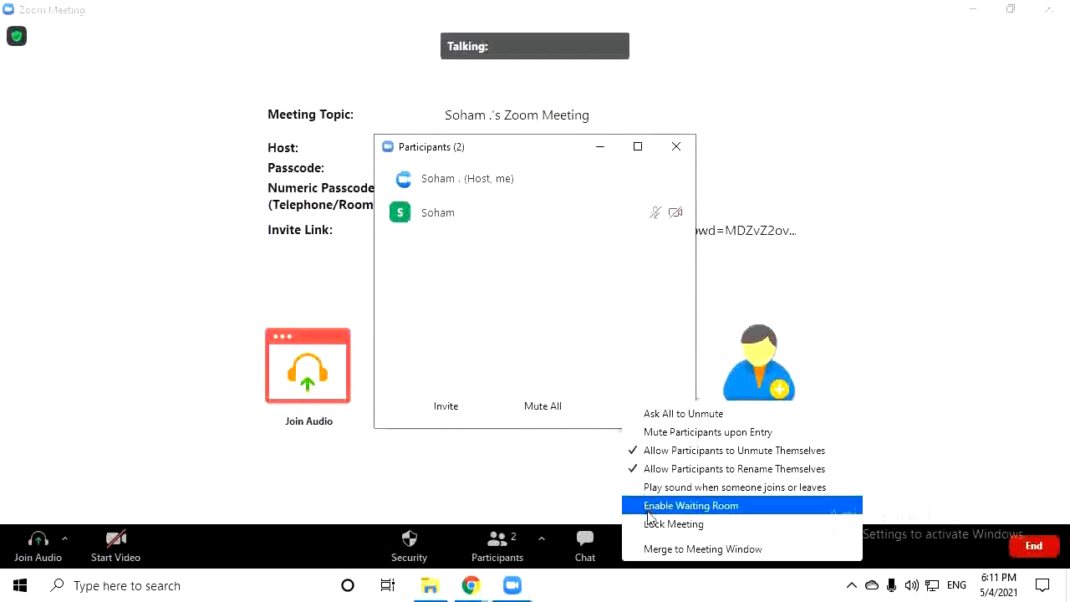
left_click(638, 317)
left_click(599, 147)
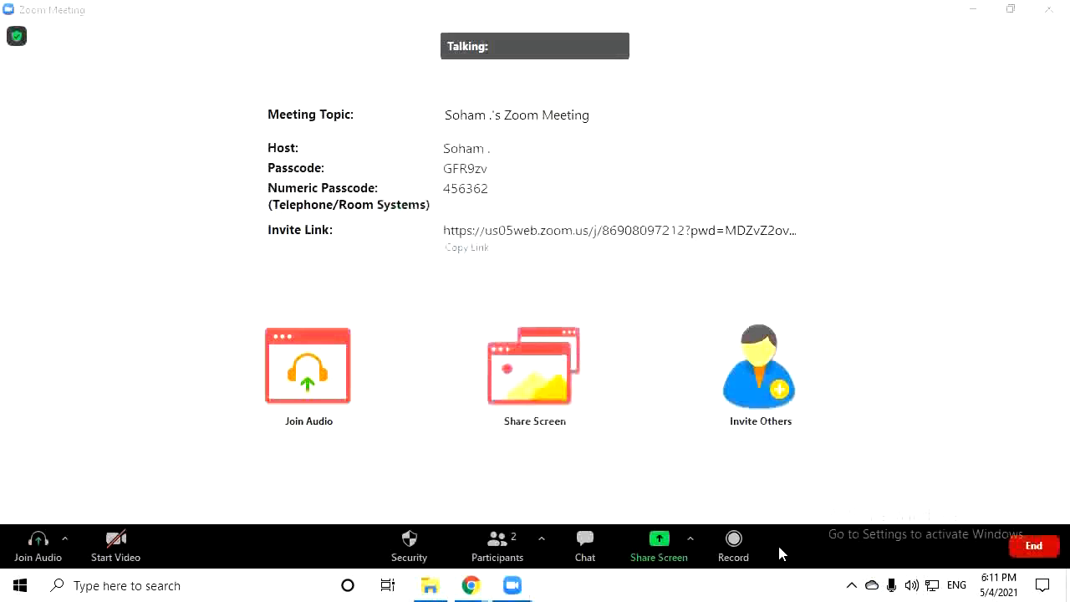
left_click(1034, 545)
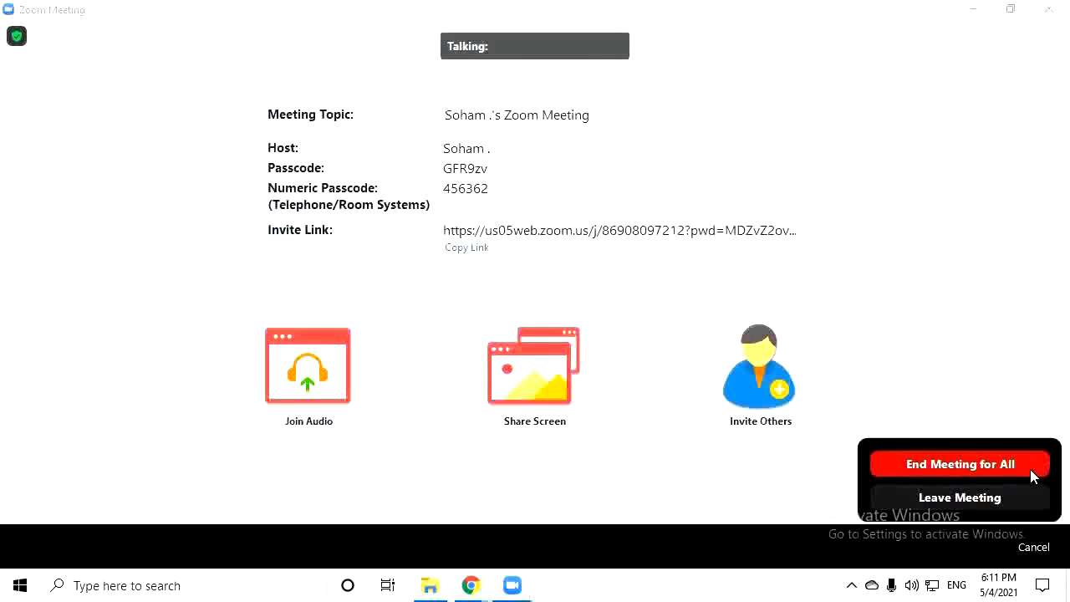
Leave the meeting, assigning the other participant as host
left_click(992, 497)
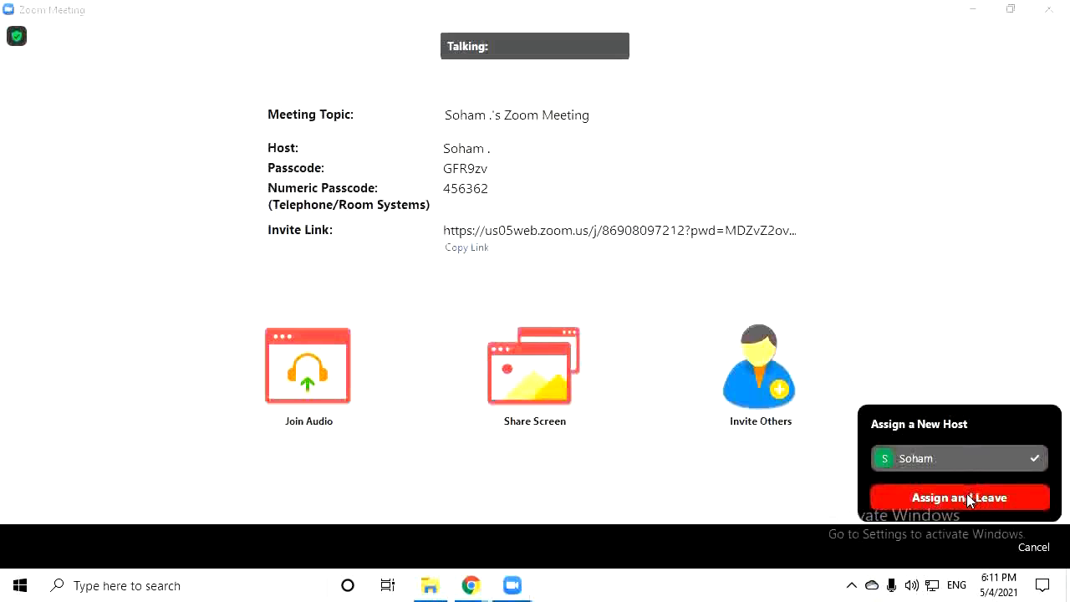
left_click(970, 498)
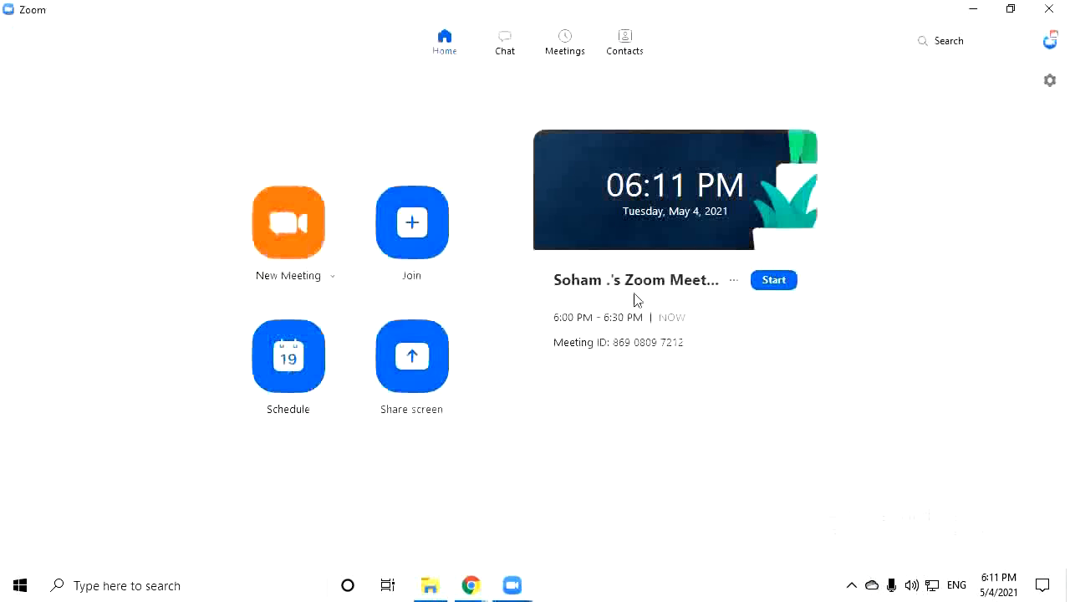
left_click(294, 385)
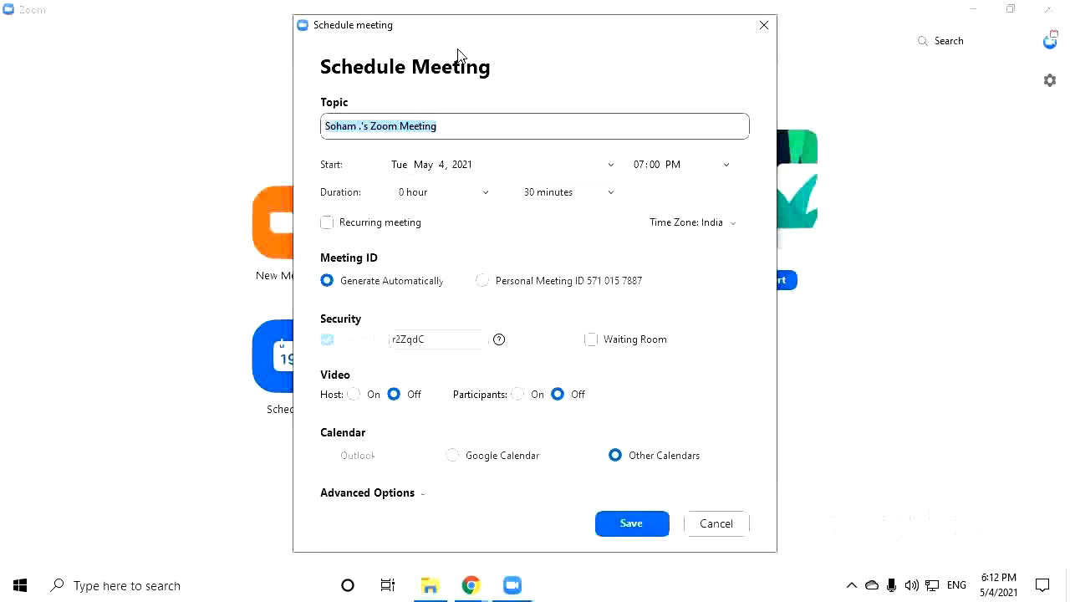
type("Micro")
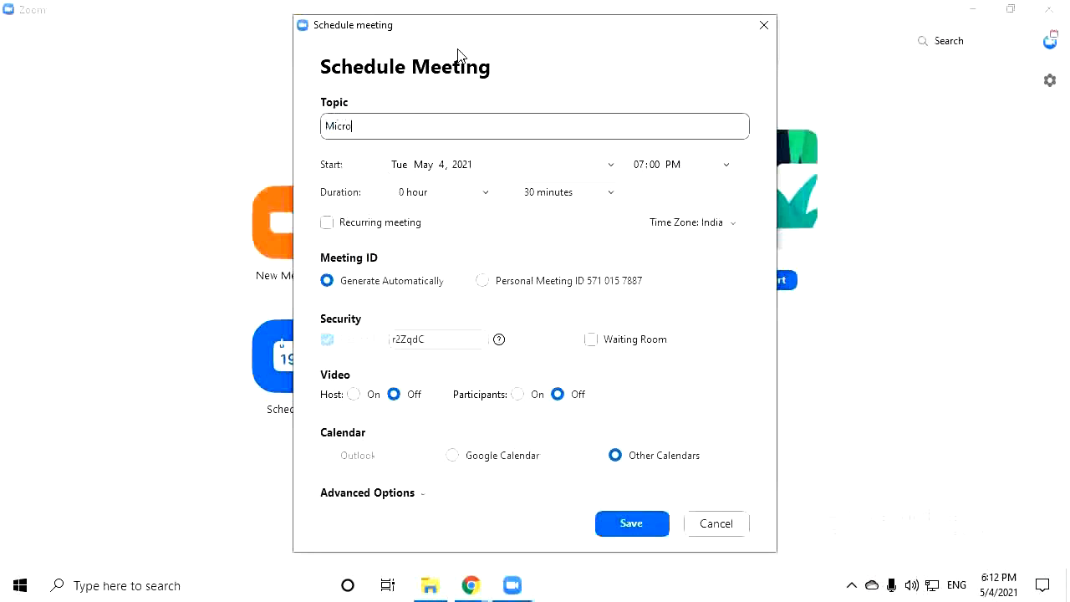
type(" Organisms")
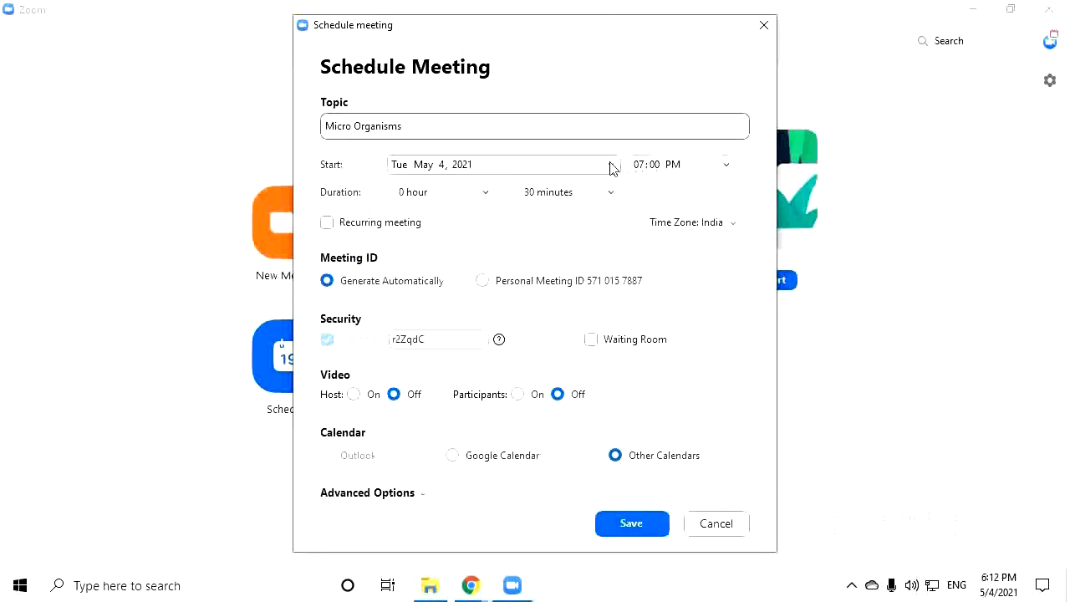
left_click(519, 168)
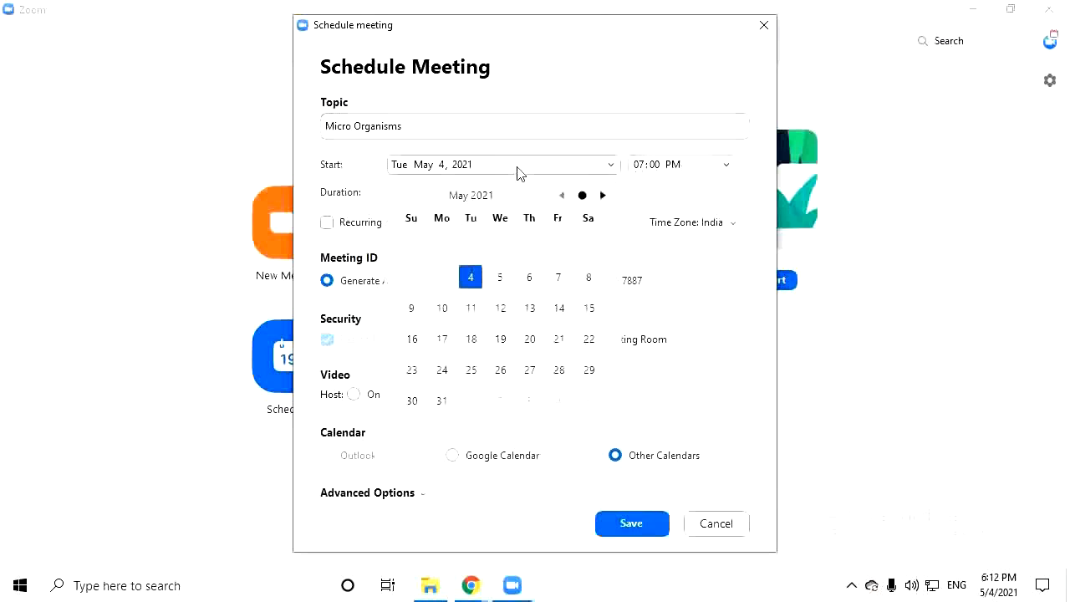
left_click(502, 276)
left_click(506, 167)
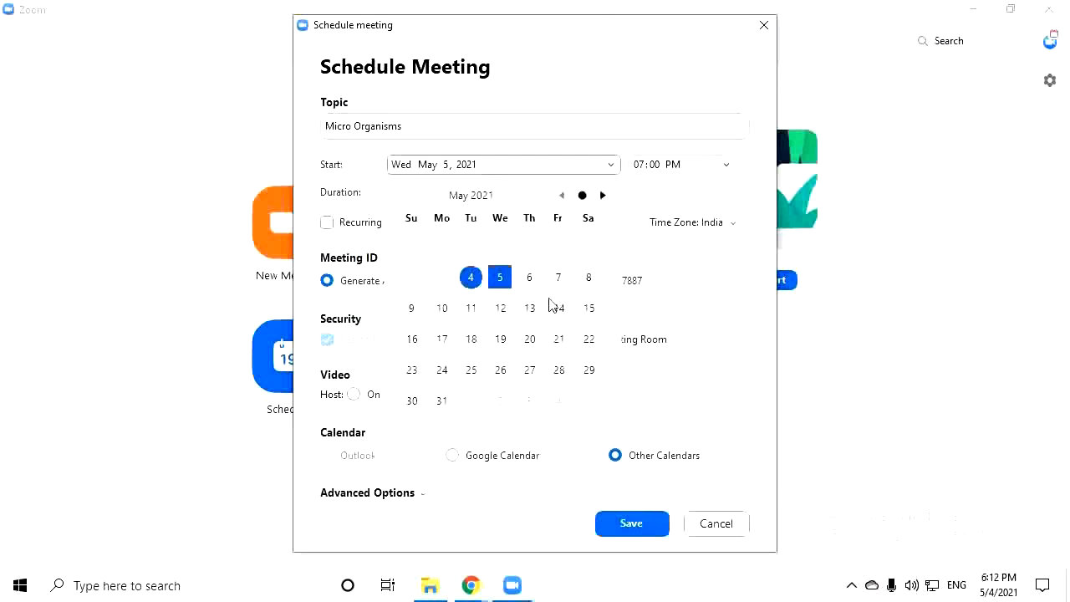
left_click(602, 195)
left_click(602, 194)
left_click(562, 195)
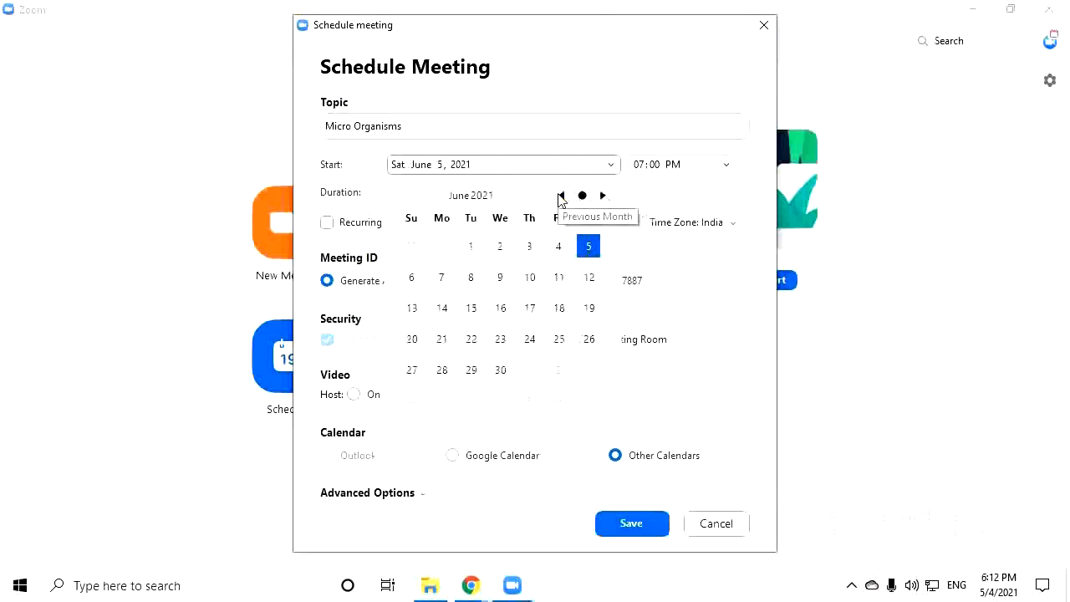
left_click(562, 195)
left_click(559, 339)
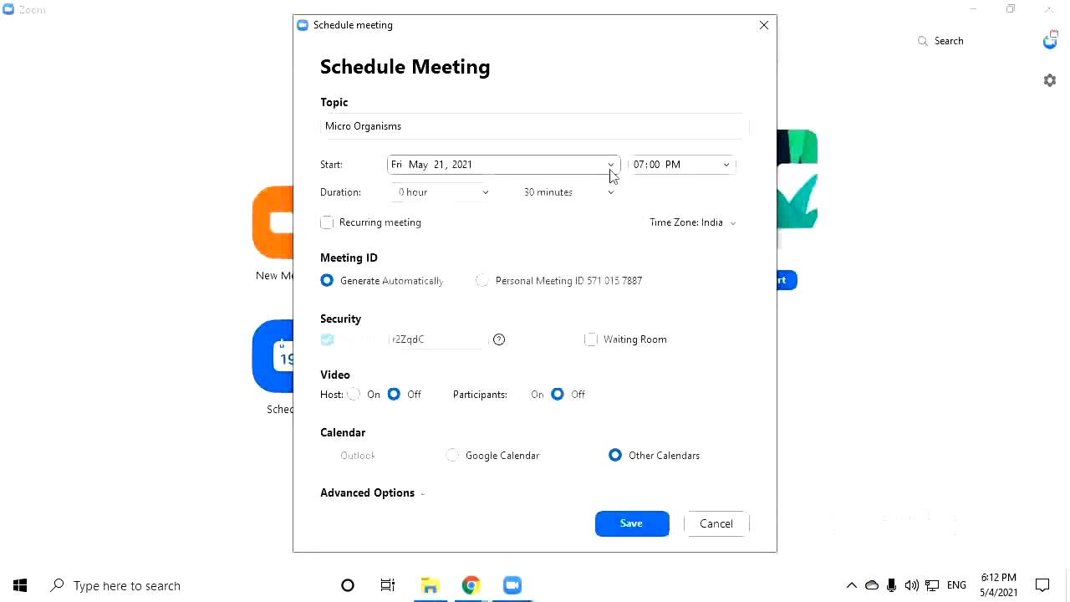
left_click(674, 165)
left_click(711, 167)
scroll(702, 286, "down", 6)
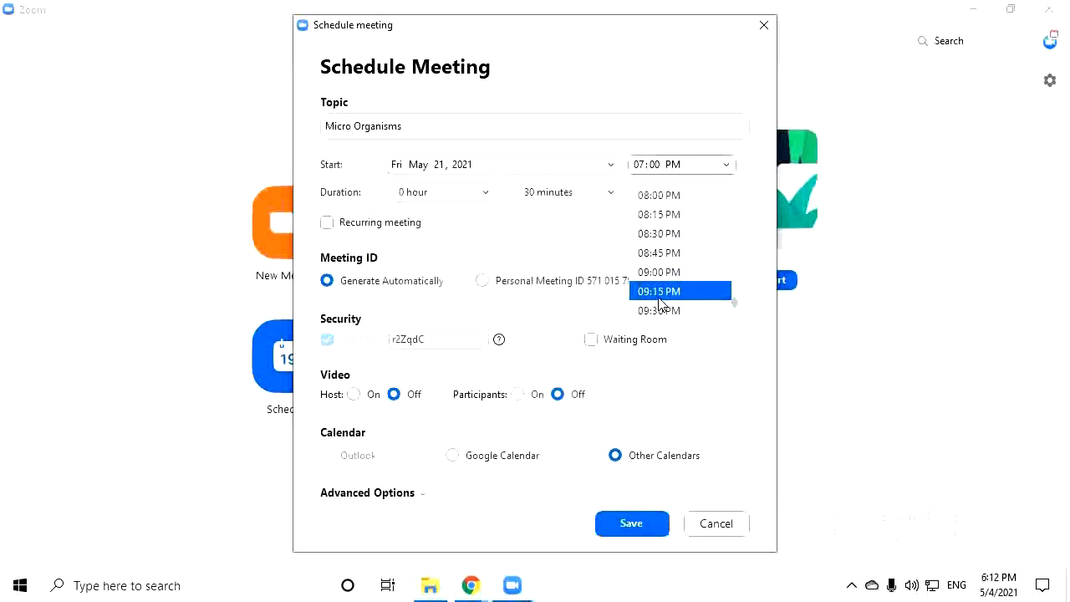
left_click(711, 440)
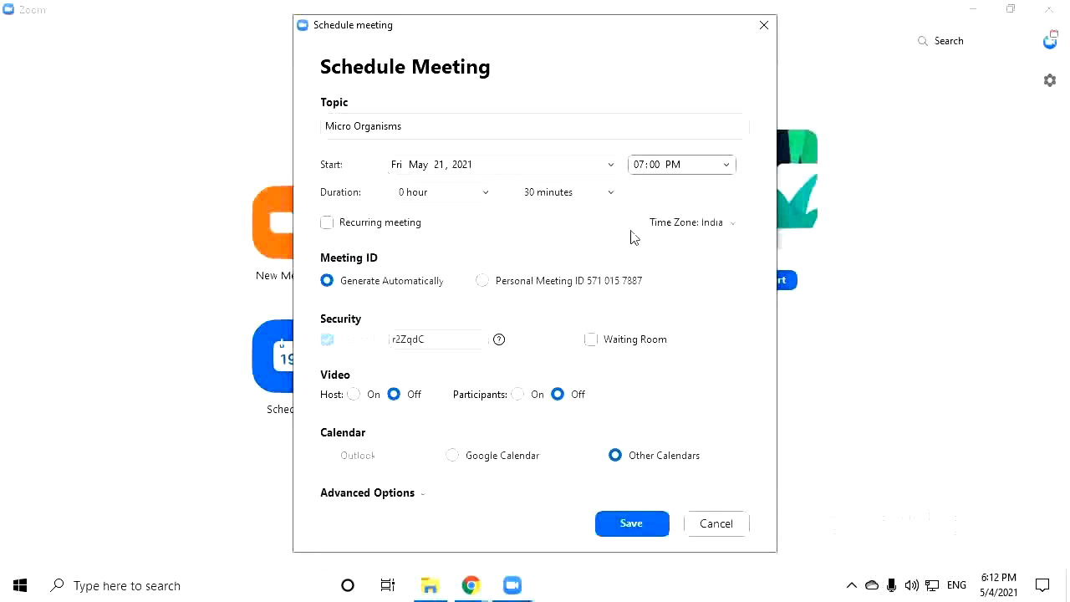
left_click(661, 226)
scroll(719, 377, "down", 9)
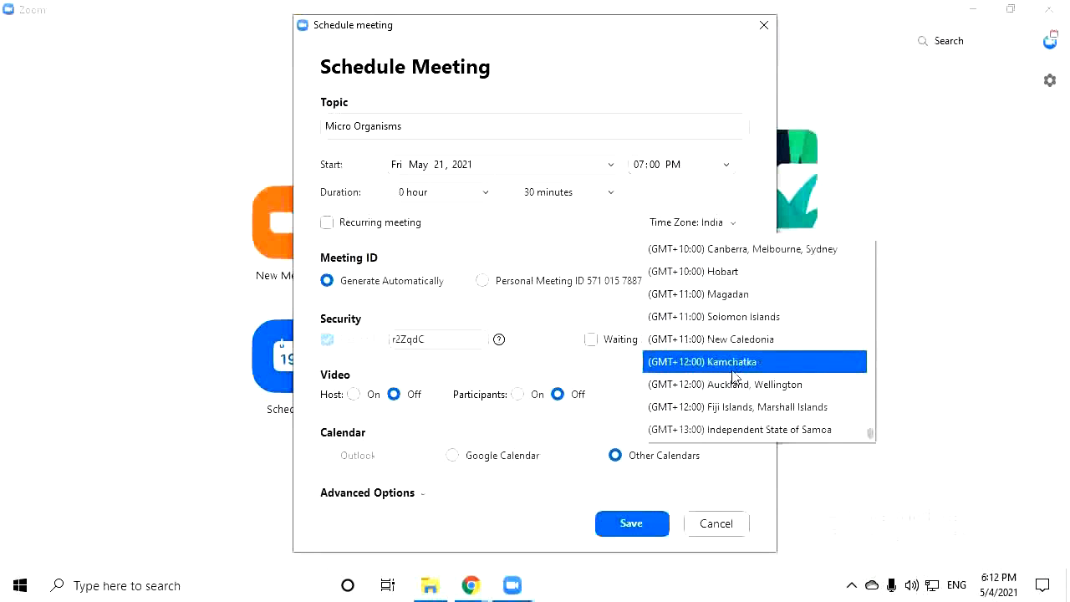
scroll(734, 366, "up", 10)
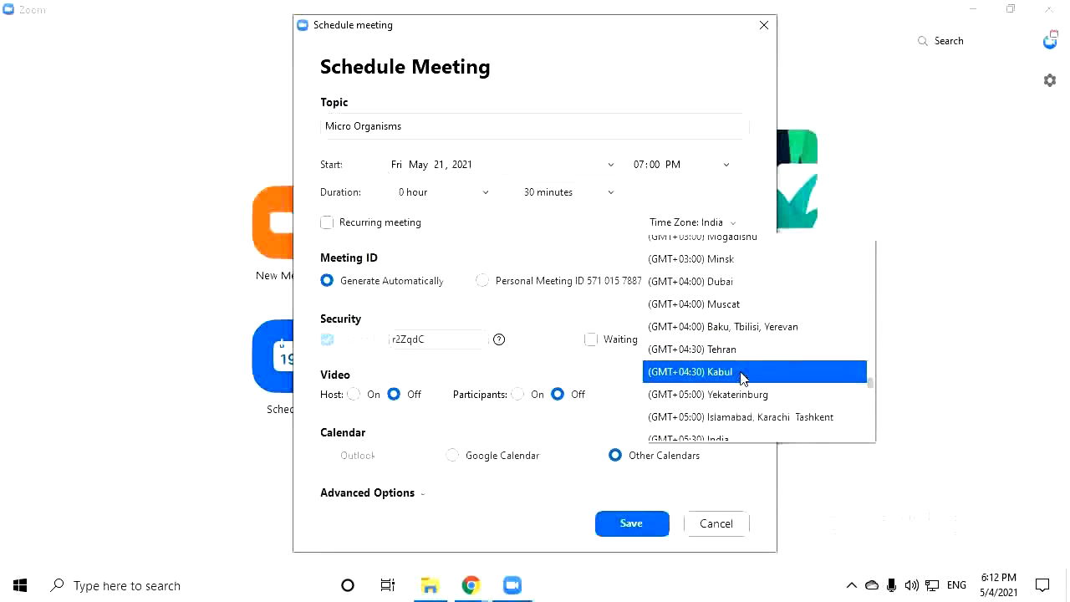
left_click(548, 332)
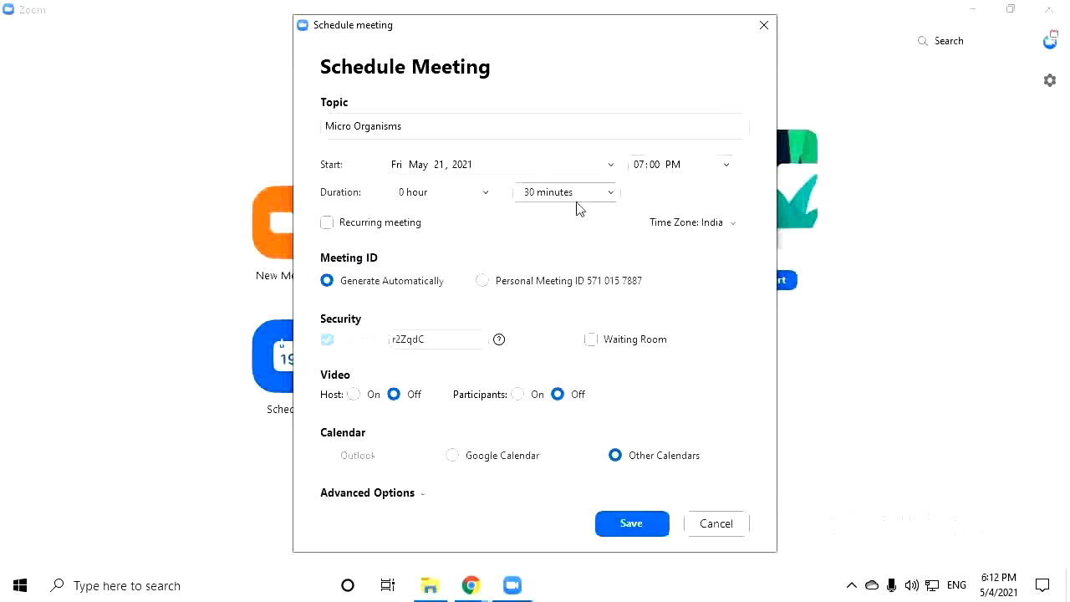
Set the meeting duration to 0 hours 45 minutes after briefly trying 24 hours
left_click(451, 196)
scroll(423, 364, "down", 5)
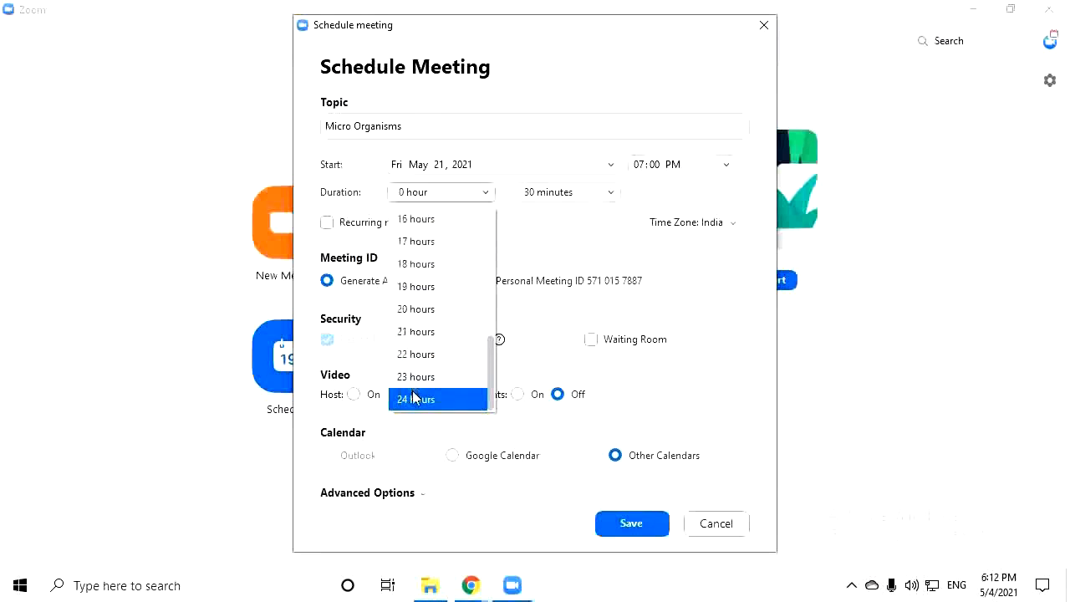
left_click(439, 400)
left_click(466, 181)
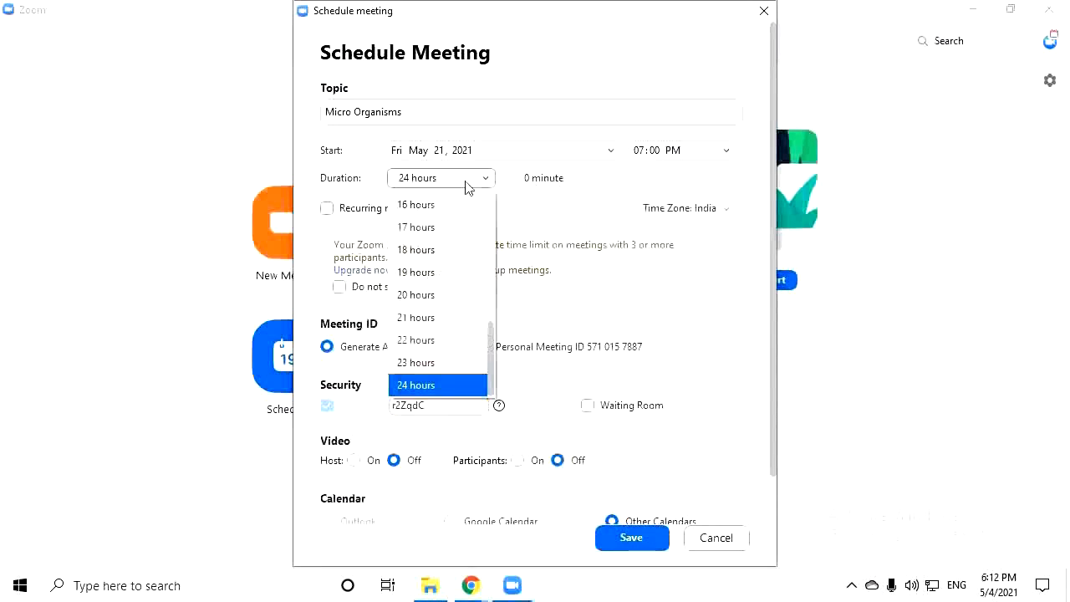
scroll(448, 204, "up", 3)
scroll(453, 204, "up", 3)
left_click(452, 201)
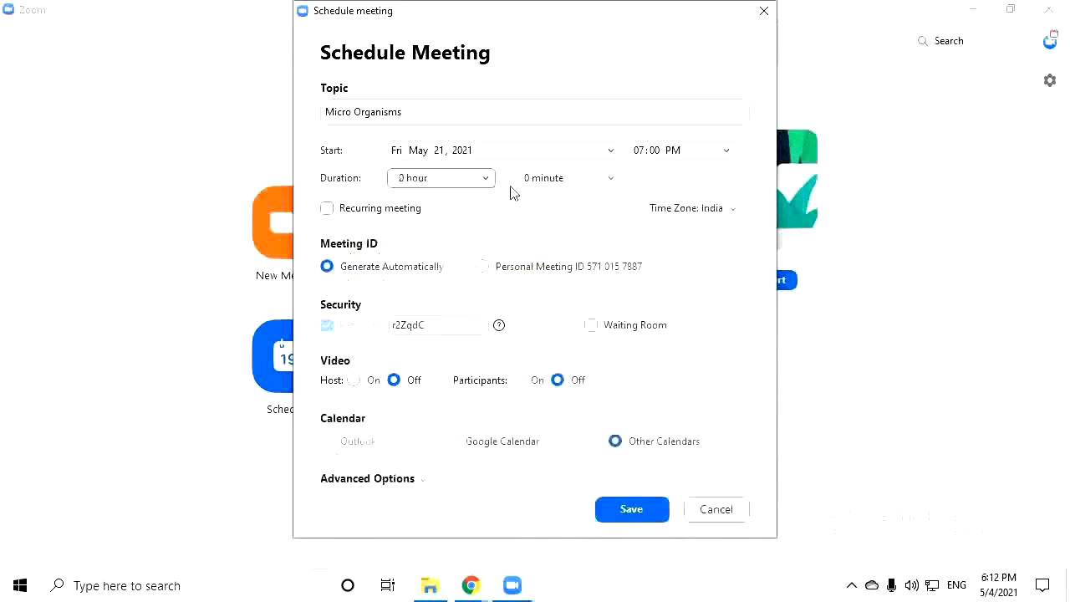
left_click(514, 182)
left_click(554, 270)
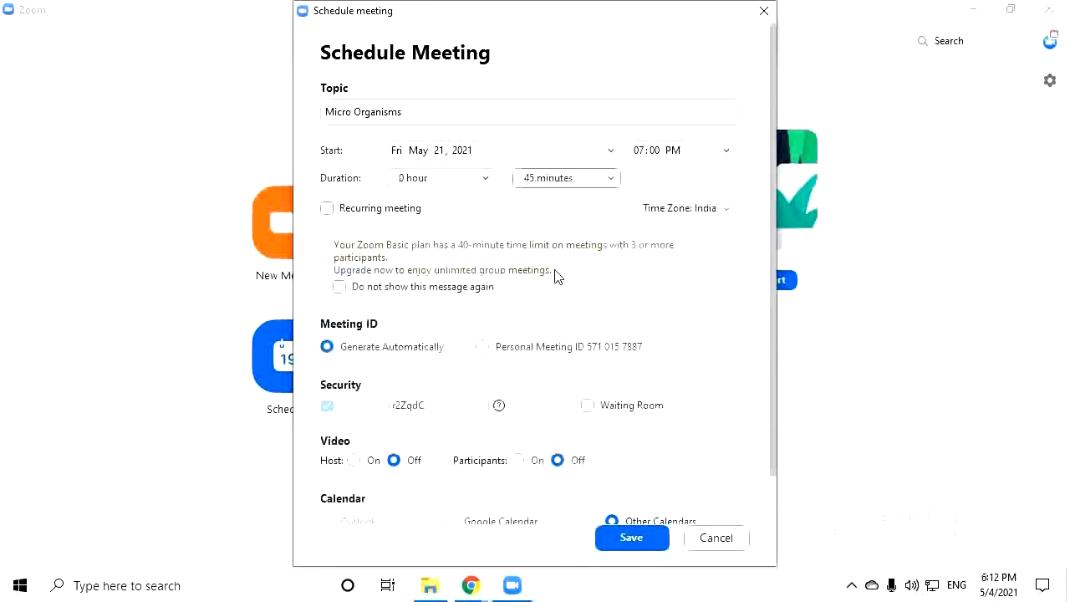
left_click(564, 177)
left_click(466, 222)
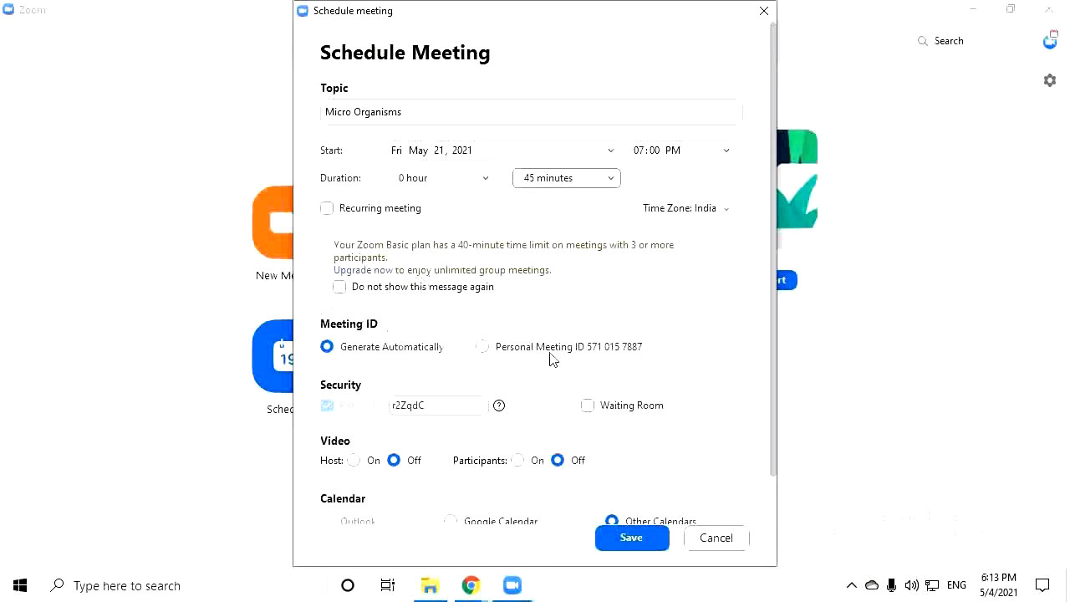
Keep the automatically generated meeting ID after trying the passcode and waiting room options
left_click(436, 349)
left_click(478, 351)
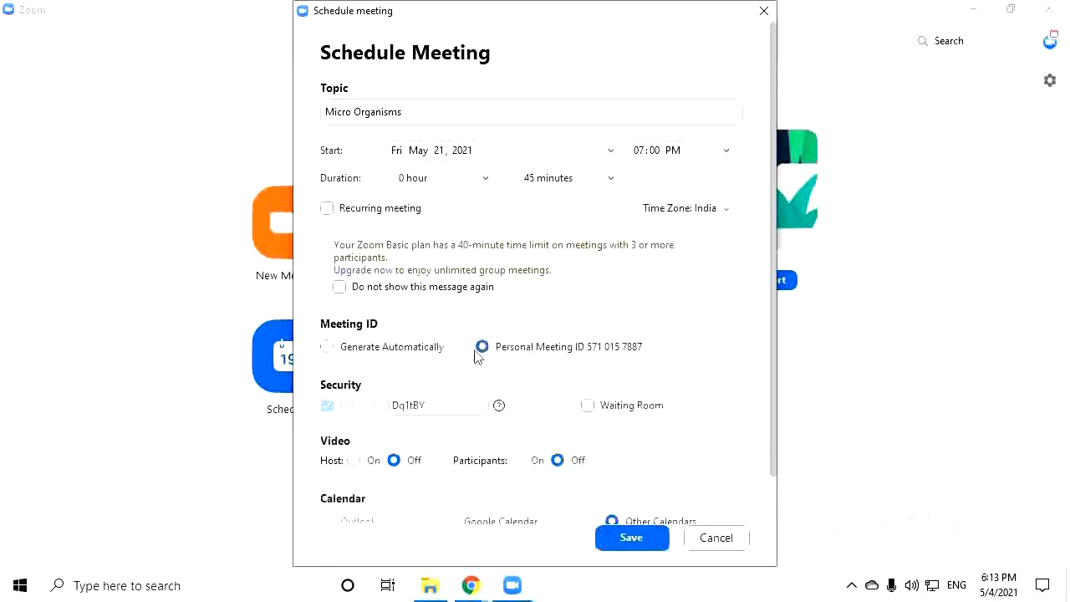
left_click(390, 351)
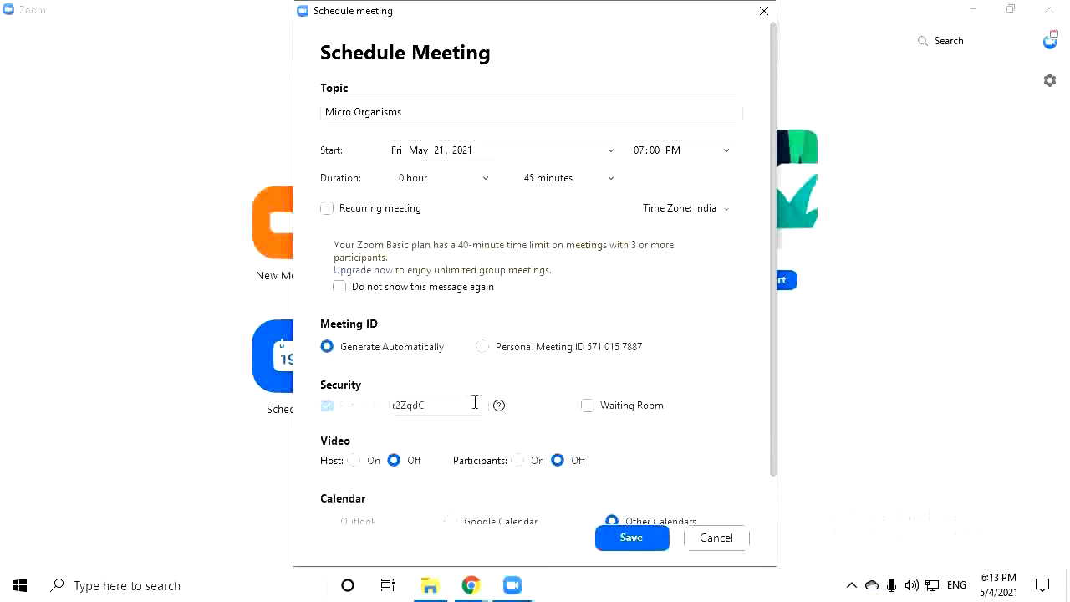
double_click(398, 408)
left_click(626, 416)
left_click(626, 413)
scroll(614, 424, "down", 1)
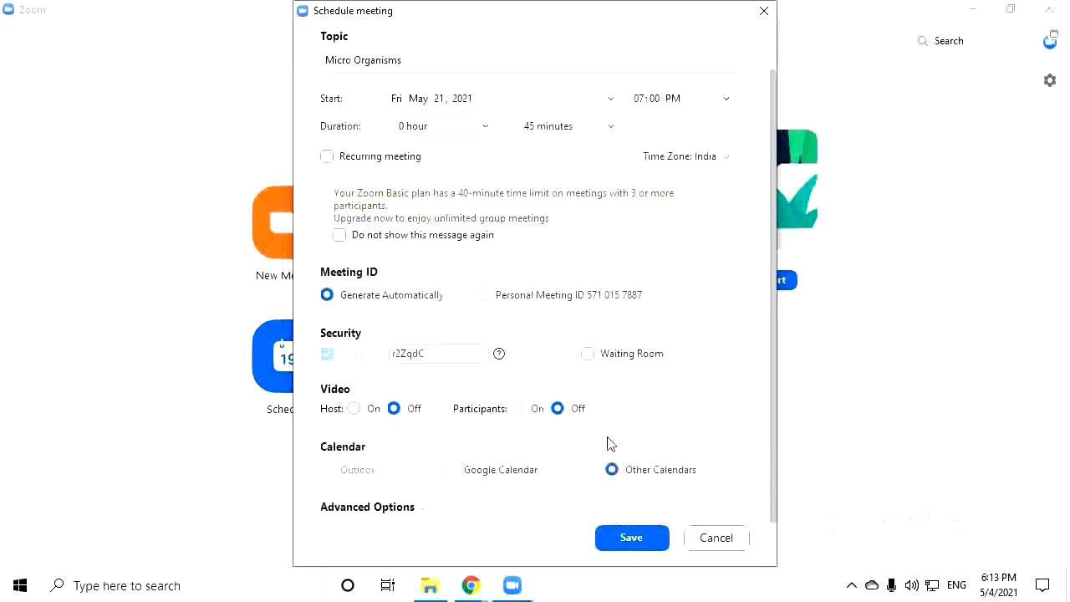
Leave host video off, turn participants' video on, and expand Advanced Options
left_click(355, 408)
left_click(394, 408)
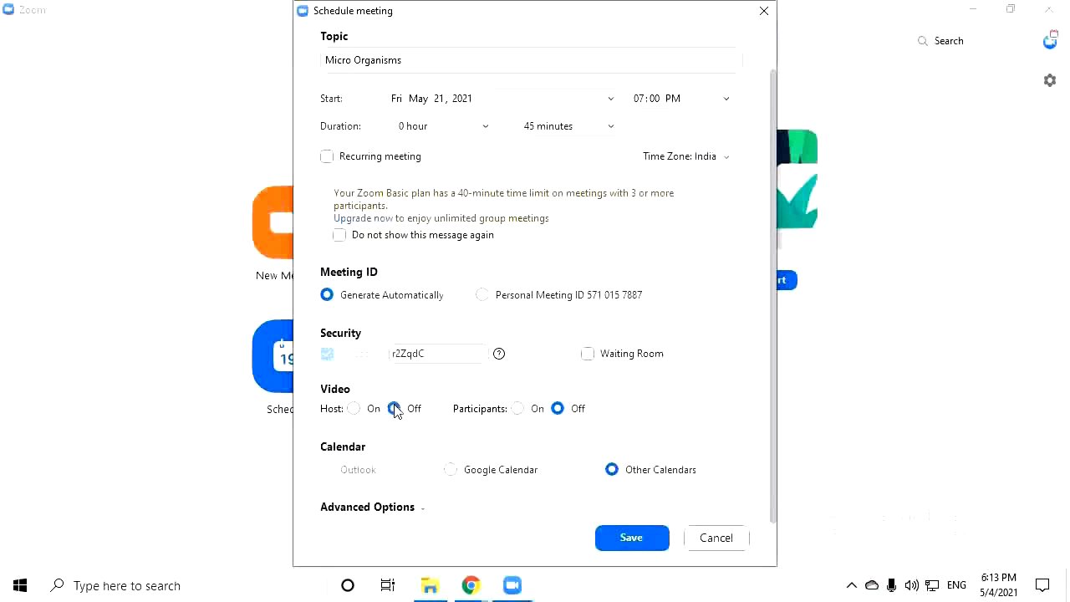
left_click(353, 409)
left_click(393, 409)
left_click(517, 409)
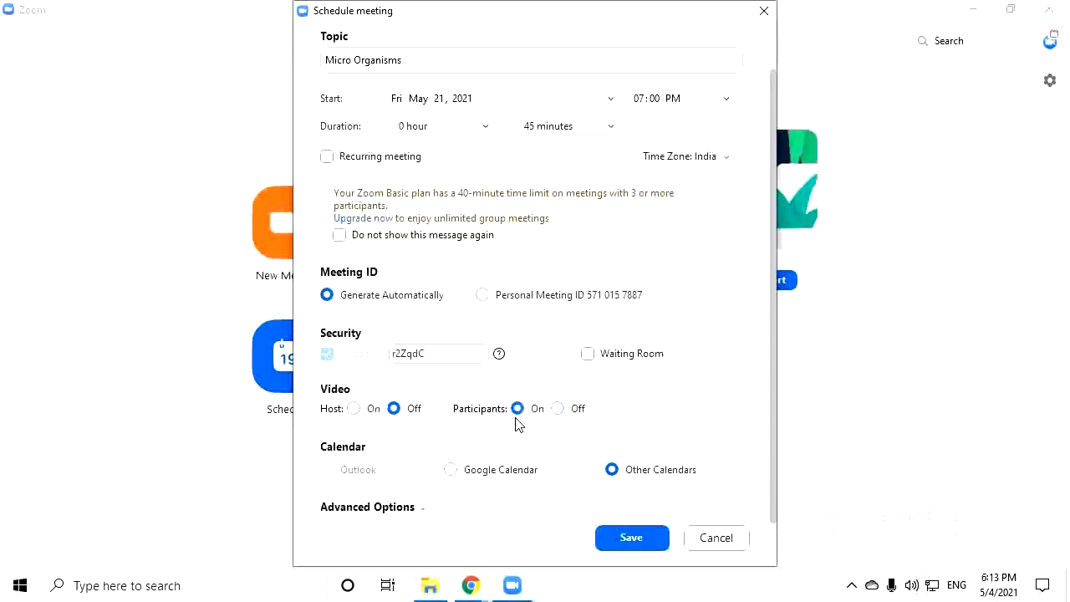
left_click(383, 508)
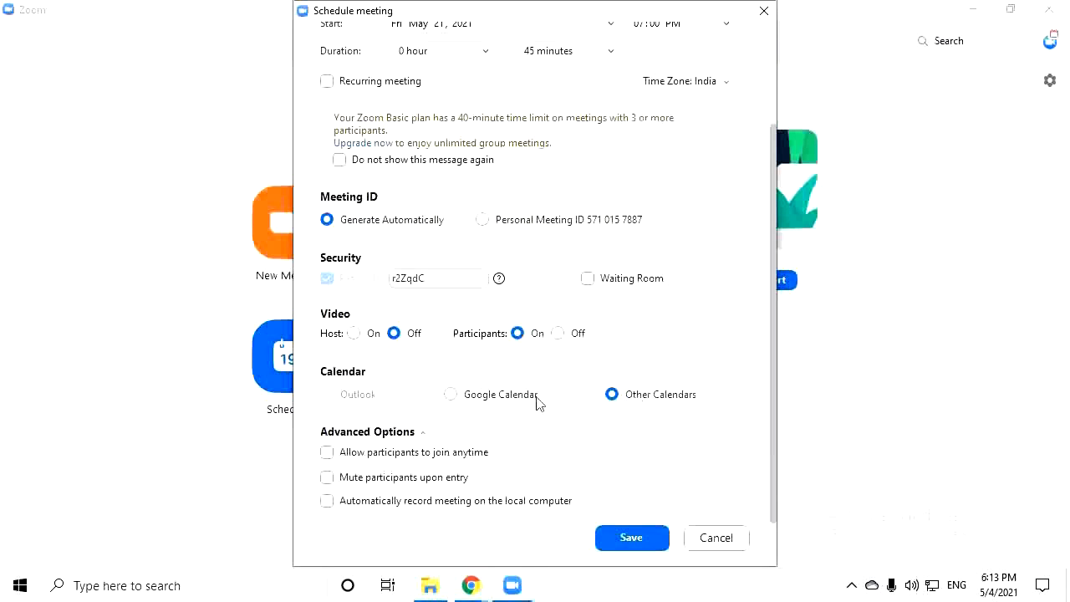
Keep Other Calendars selected and save the Micro Organisms meeting
left_click(451, 398)
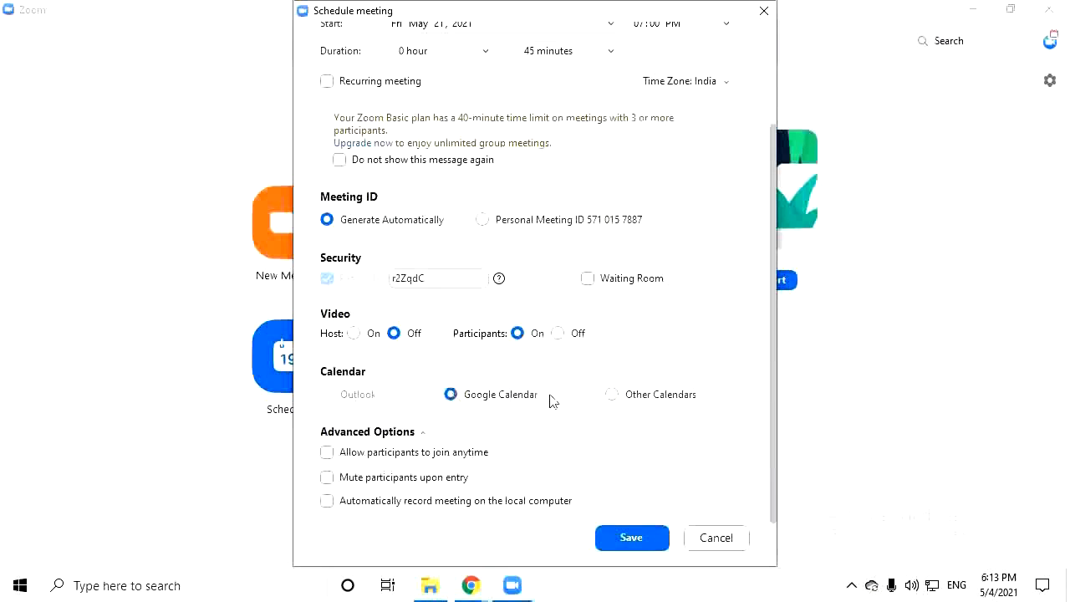
left_click(633, 399)
scroll(655, 459, "up", 3)
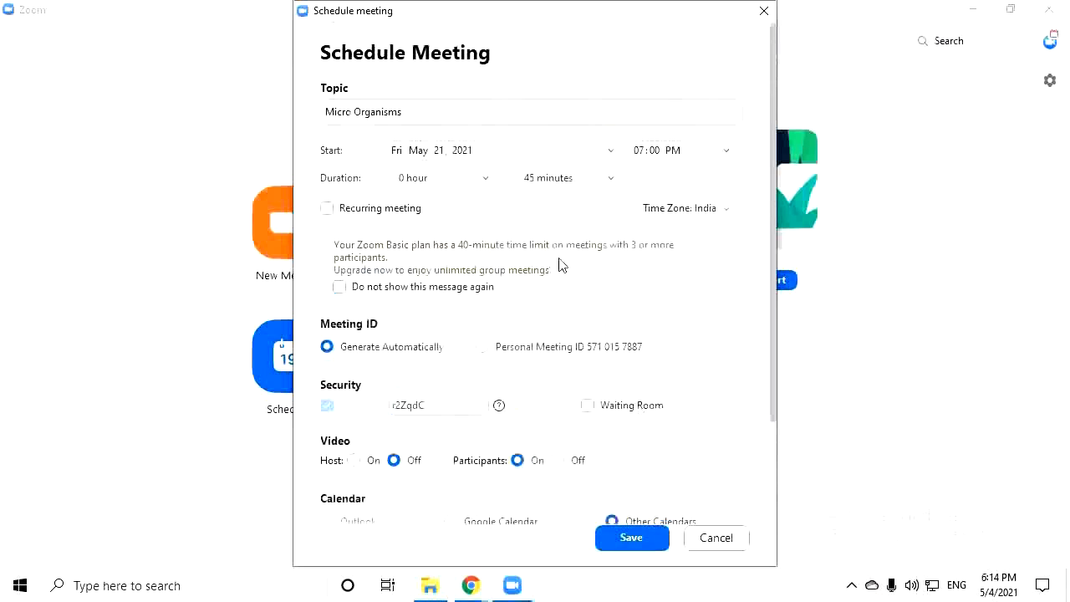
scroll(506, 176, "down", 3)
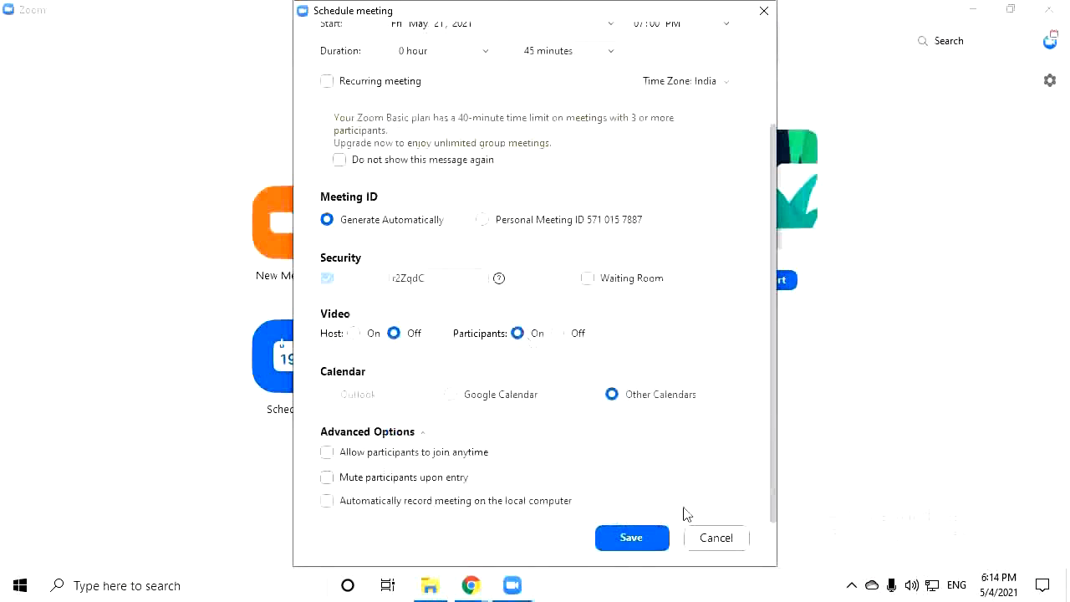
left_click(637, 538)
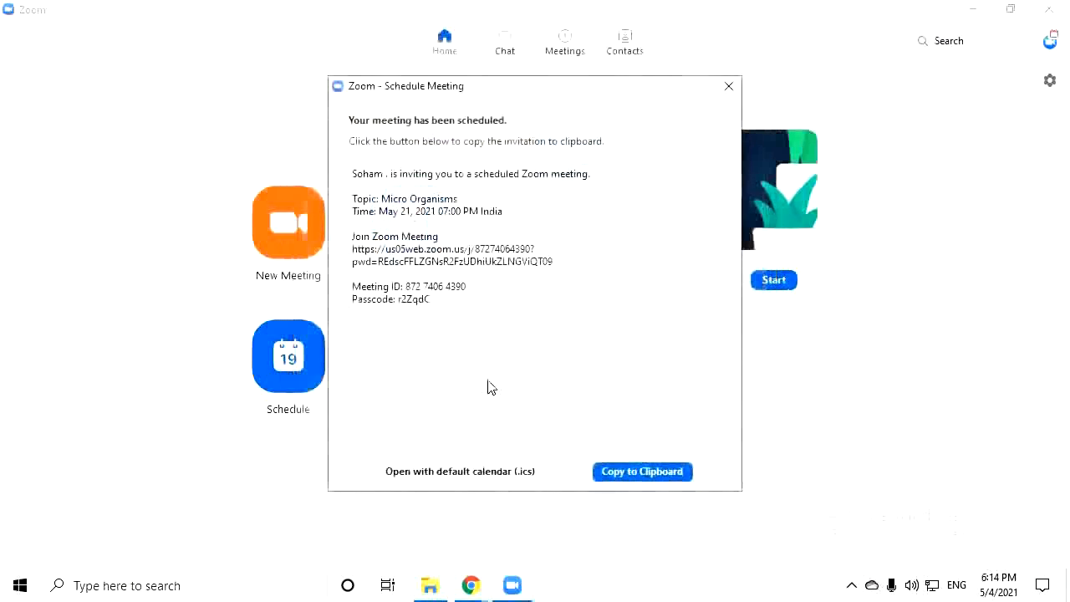
Review the invitation by highlighting its opening and meeting time lines
triple_click(367, 180)
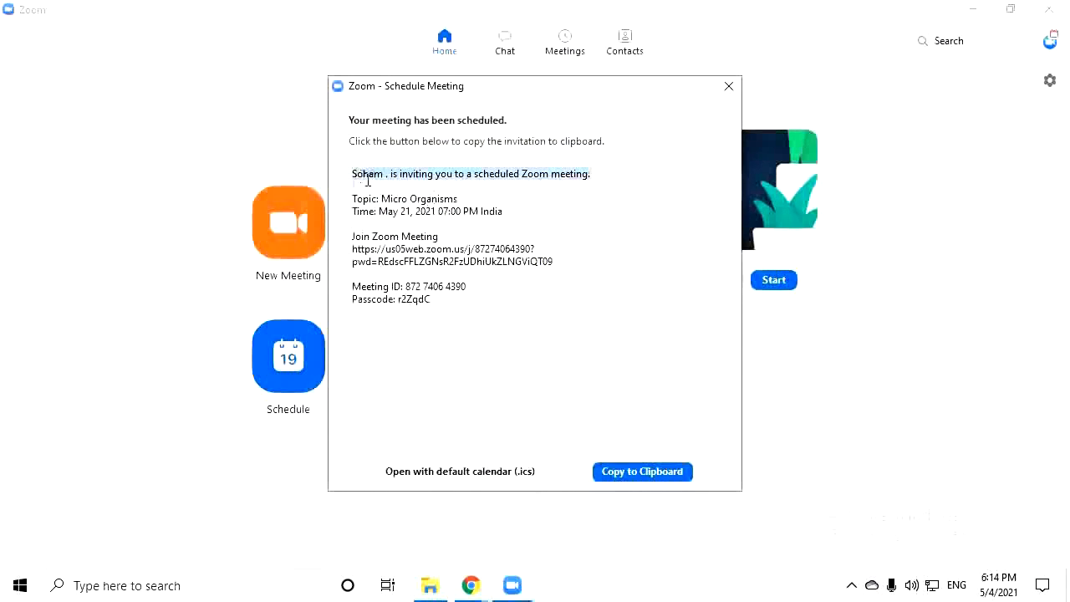
left_click_drag(367, 180, 491, 315)
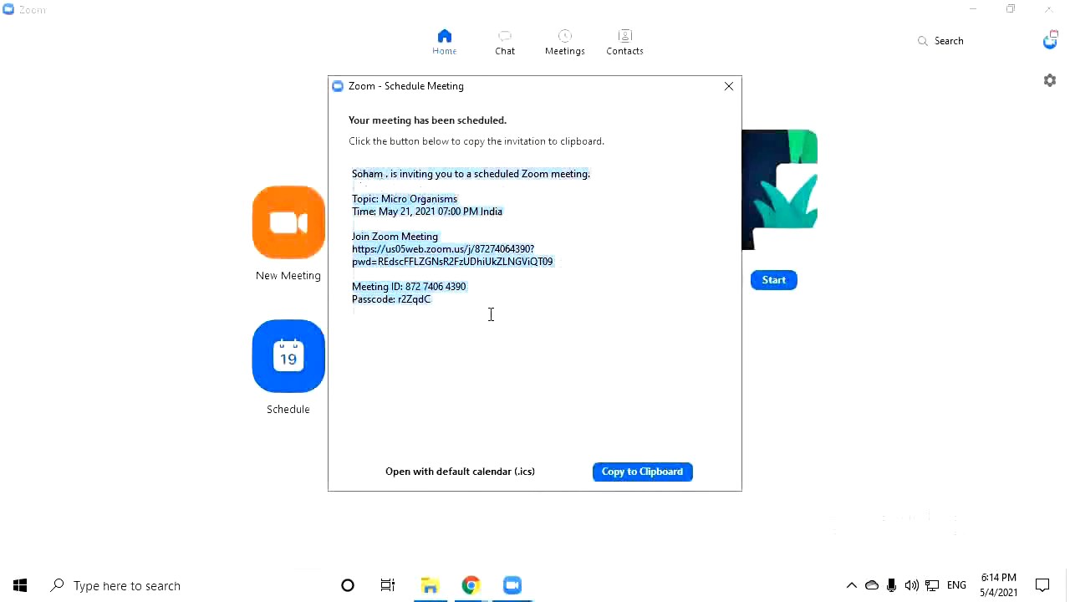
left_click(491, 314)
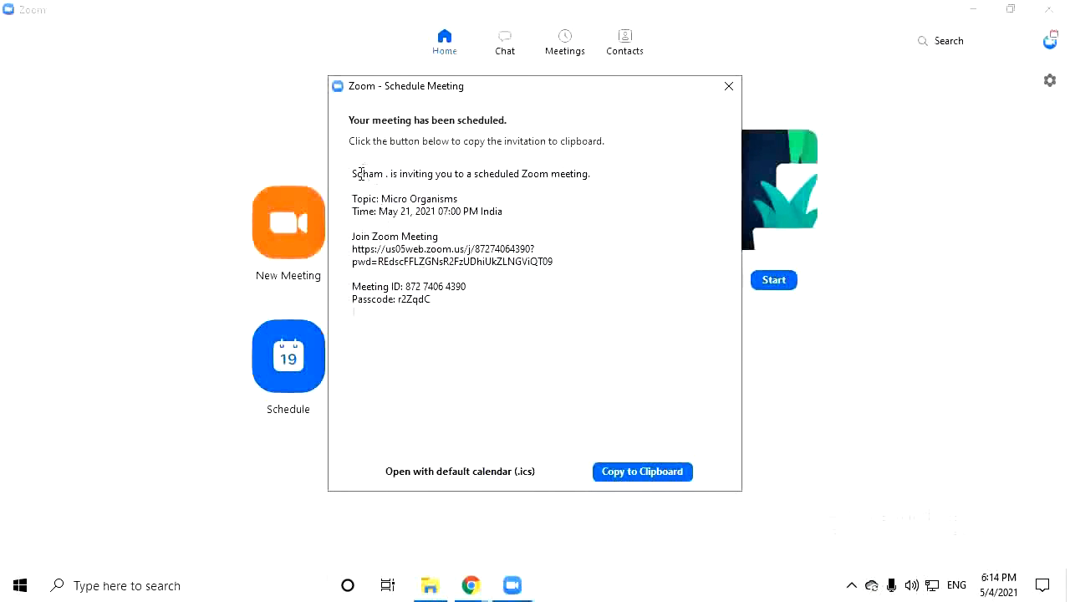
left_click_drag(356, 178, 590, 172)
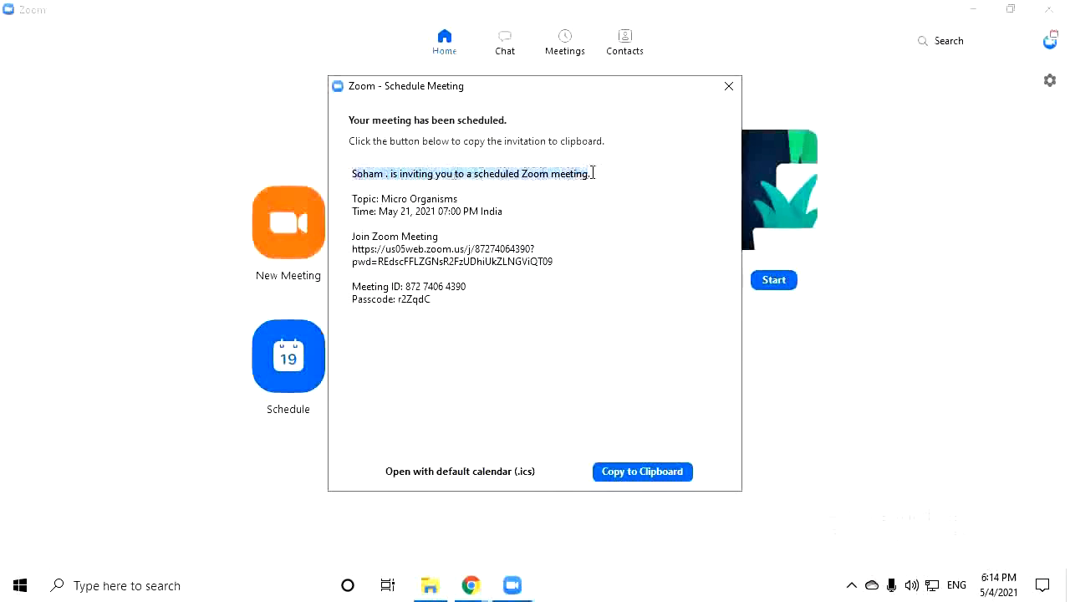
left_click(593, 173)
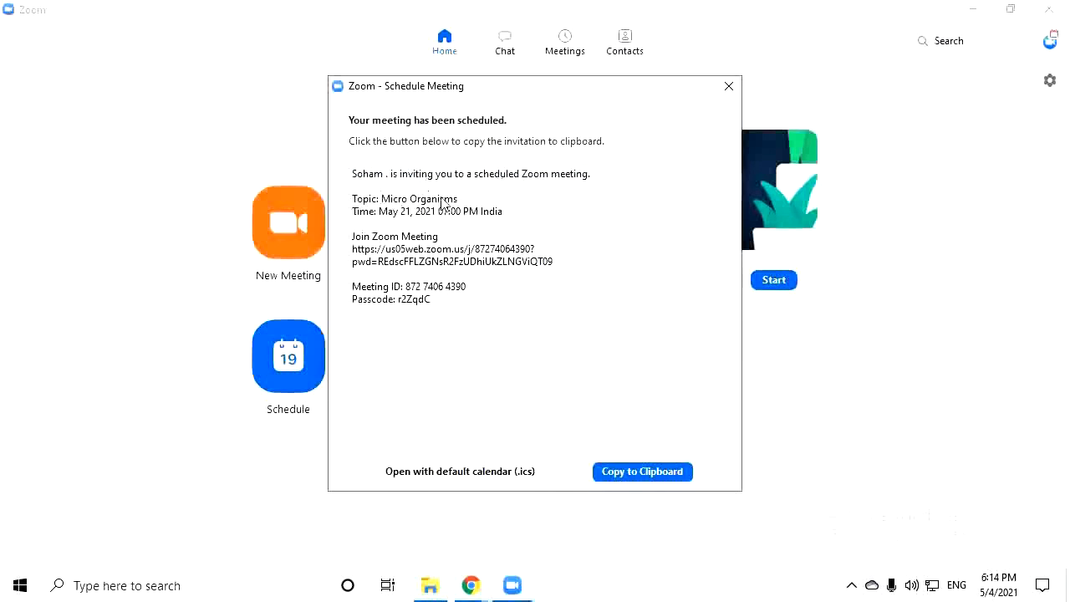
left_click_drag(351, 212, 498, 207)
left_click(441, 228)
Check the meeting ID and passcode, copy the invitation to the clipboard, and close the window
left_click_drag(353, 287, 471, 287)
left_click(471, 287)
left_click_drag(363, 303, 431, 302)
left_click(431, 301)
left_click(628, 481)
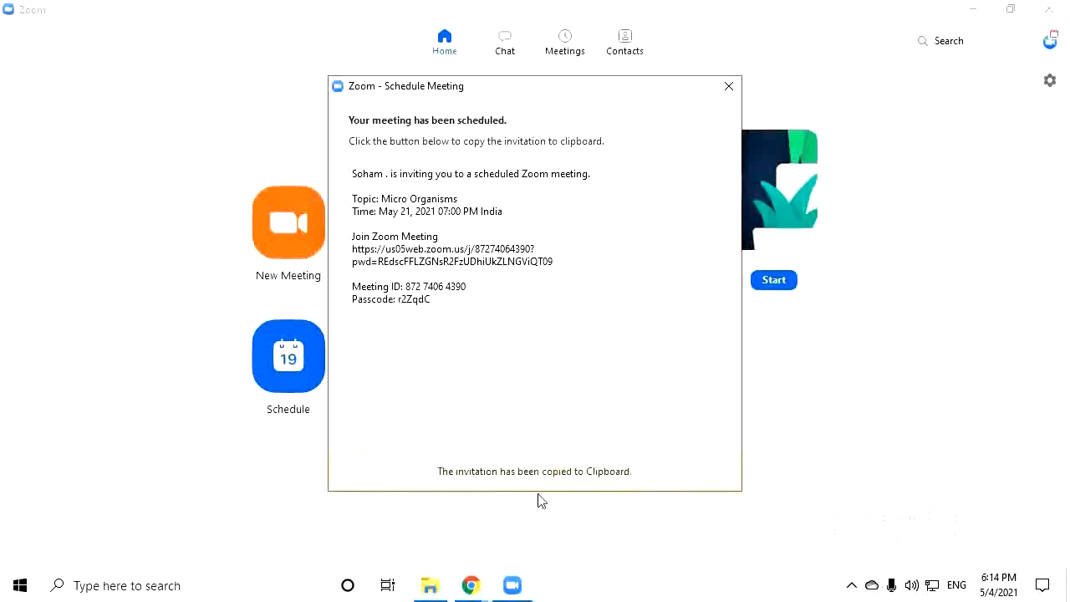
left_click(730, 86)
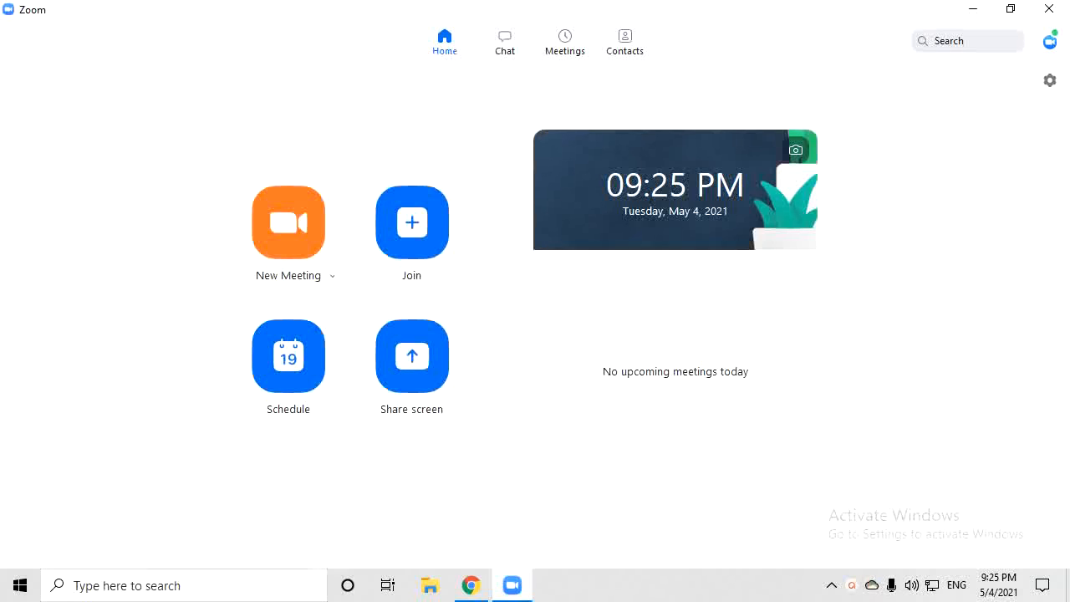